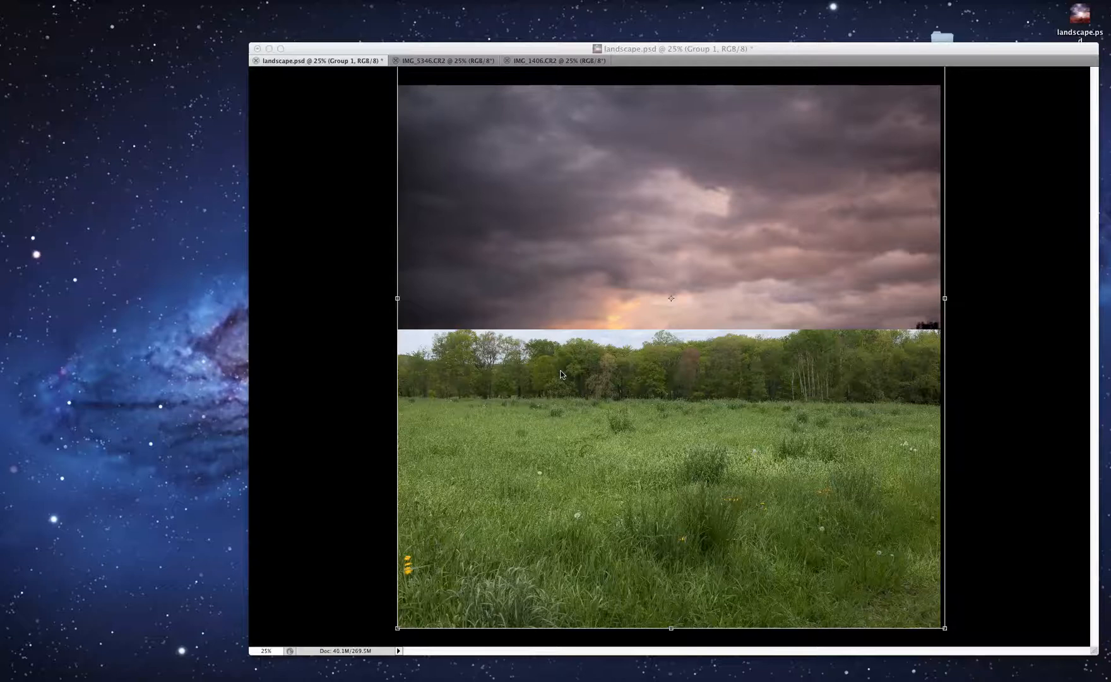
Show the hidden panels, expand Group 1 and examine its sky and meadow layers separately by toggling their visibility.
key("Tab")
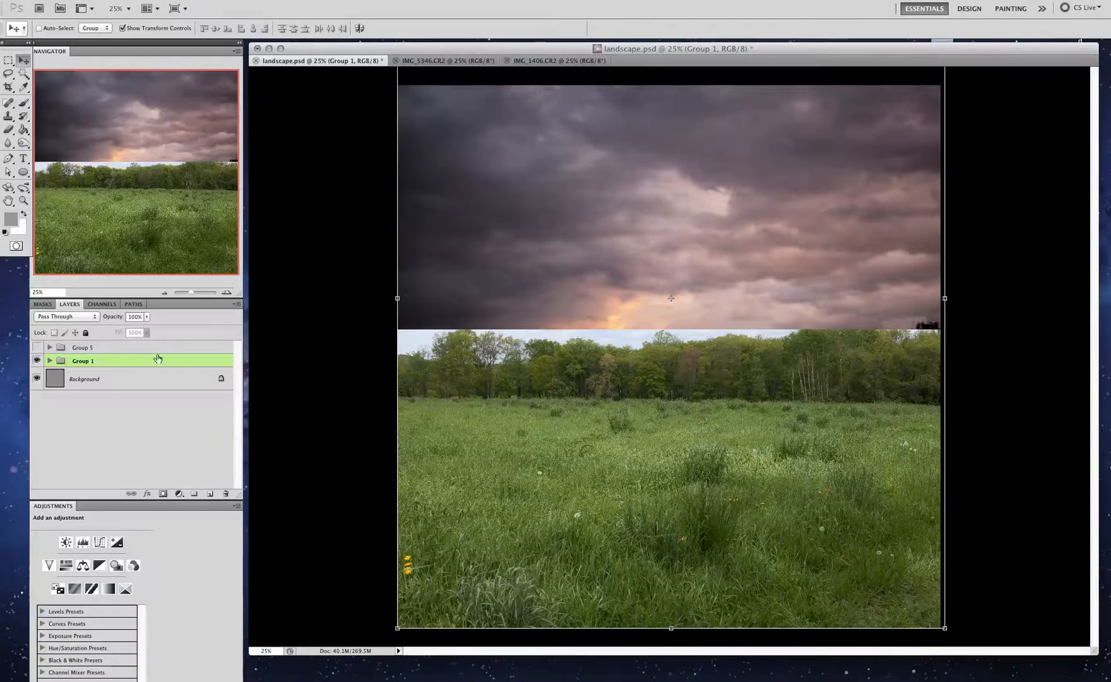
left_click(48, 360)
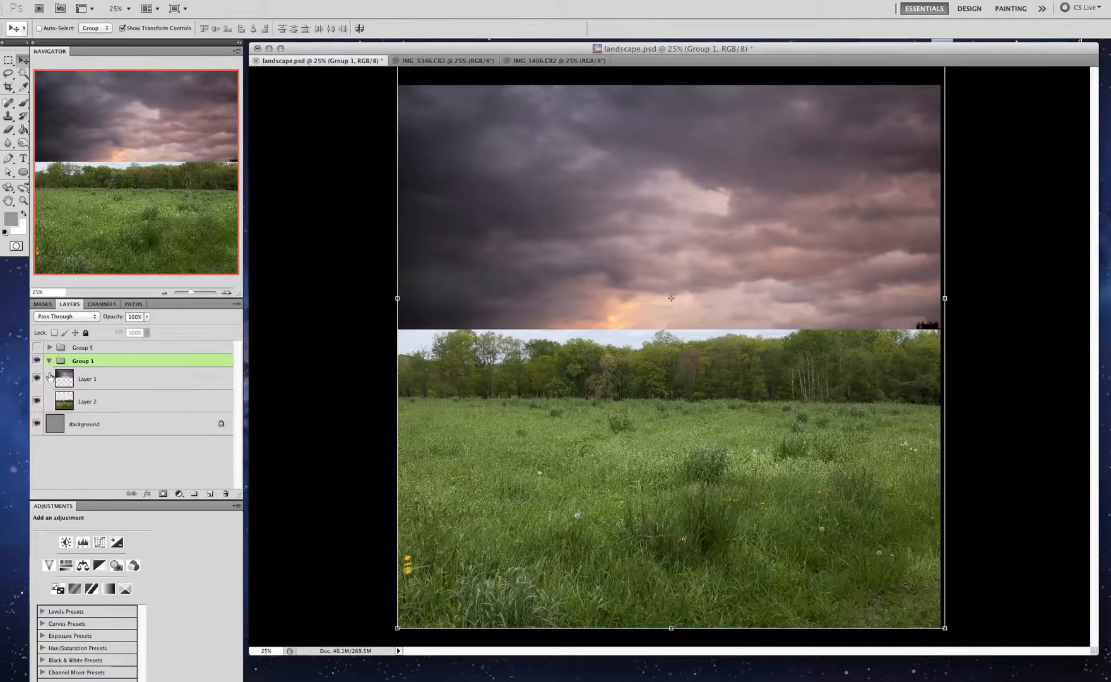
left_click(37, 378)
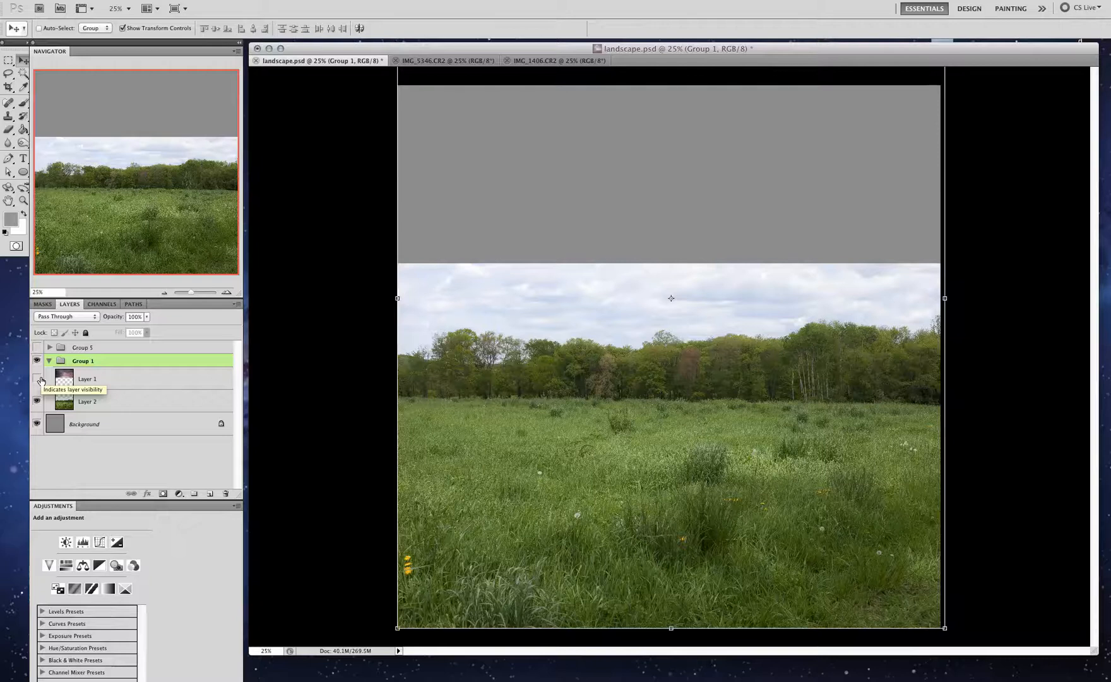
left_click(36, 400)
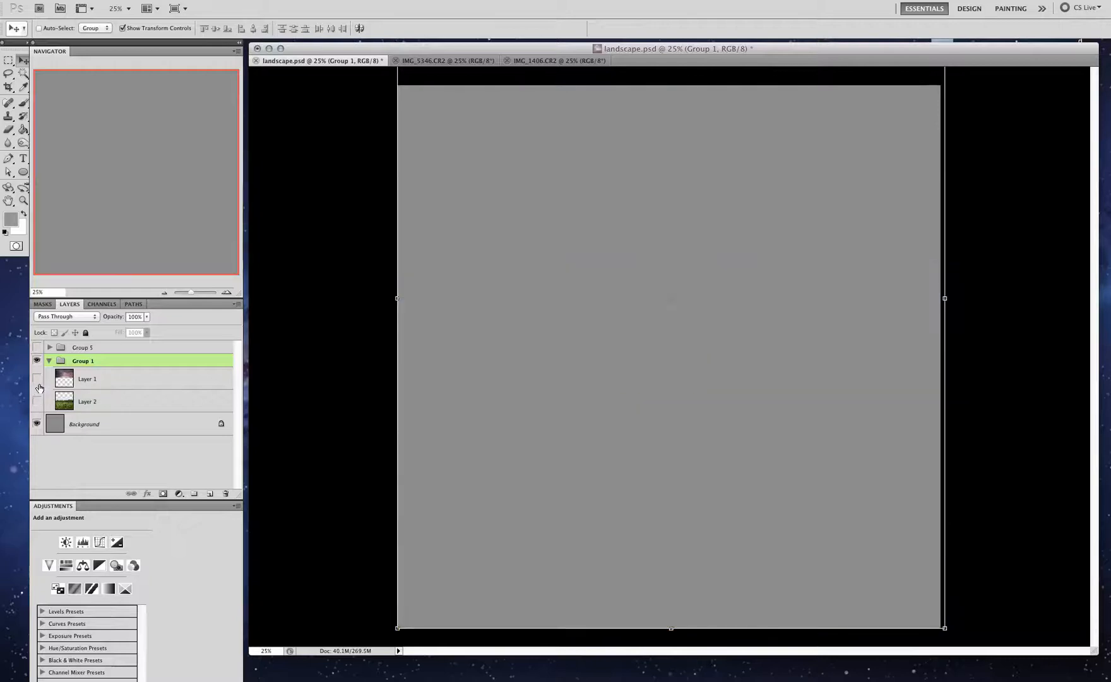
left_click(38, 379)
left_click(39, 387)
left_click(38, 378)
Shift Group 1 down to expose the full sky, keep both its layers visible, and compare it briefly with Group 5.
left_click_drag(600, 228, 600, 329)
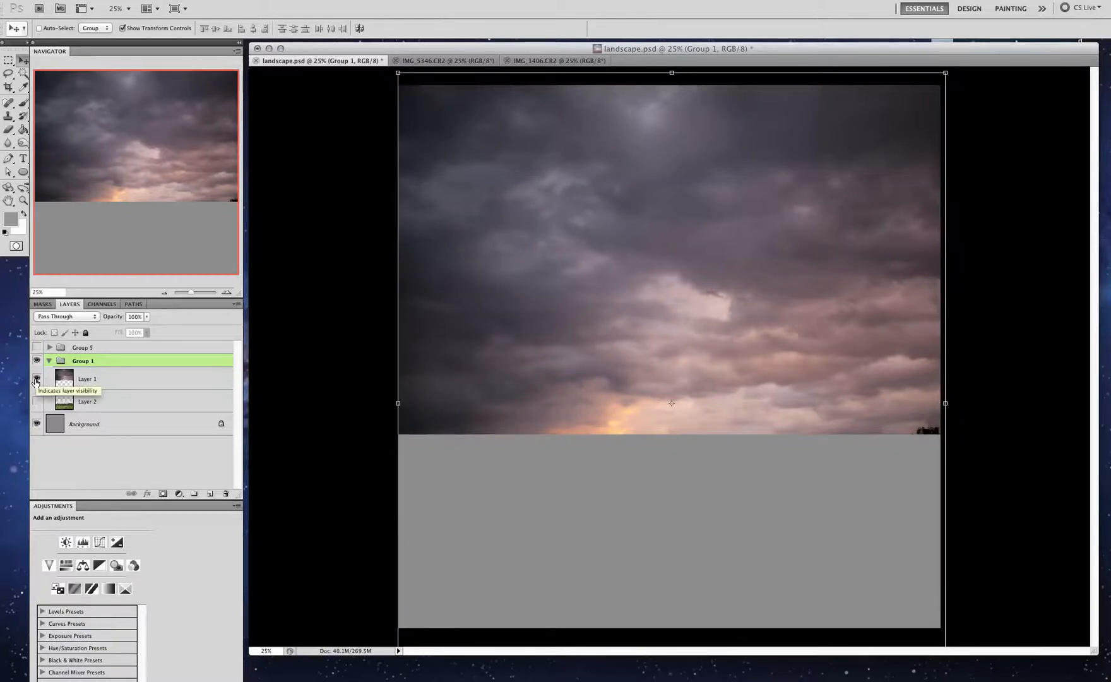
left_click(36, 401)
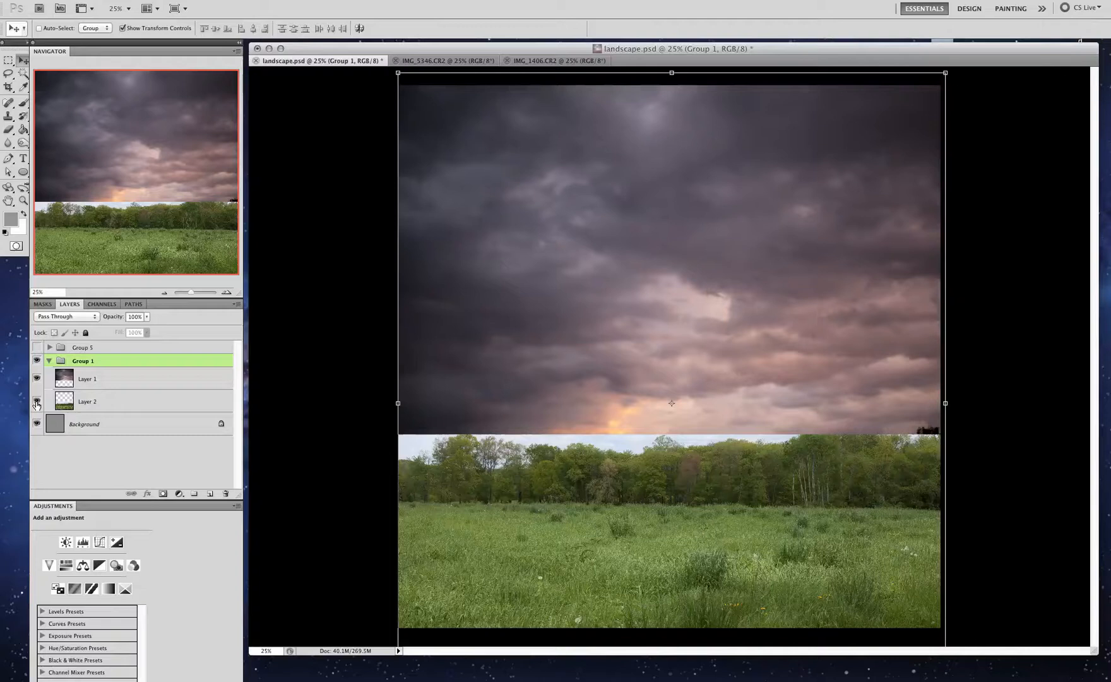
left_click(36, 348)
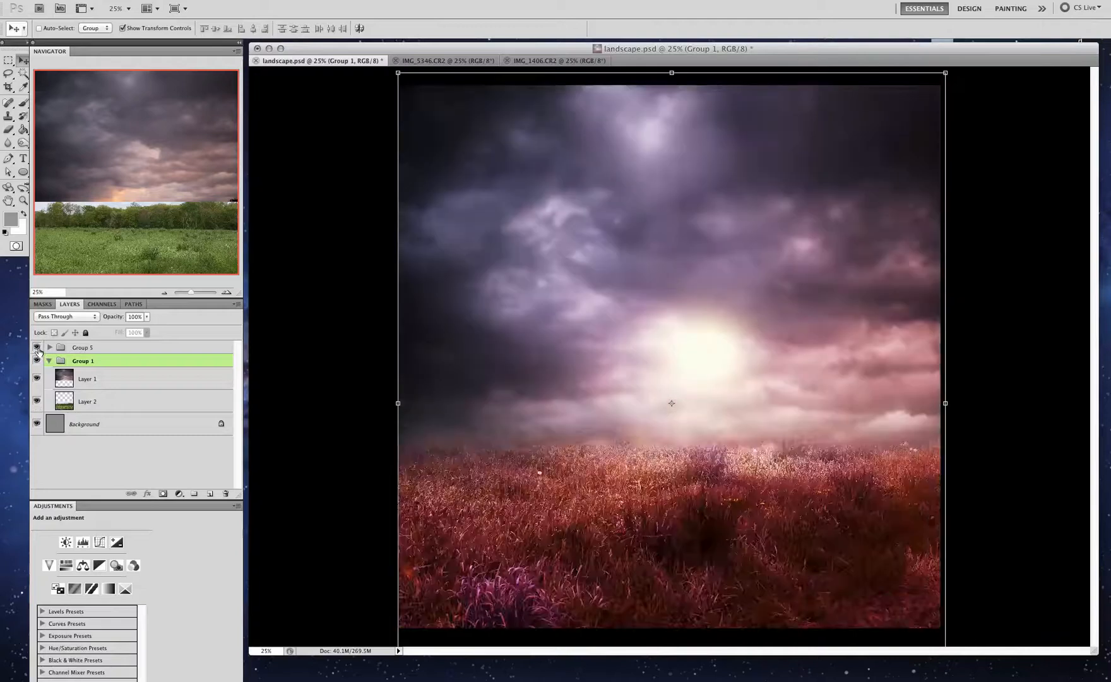
left_click(36, 346)
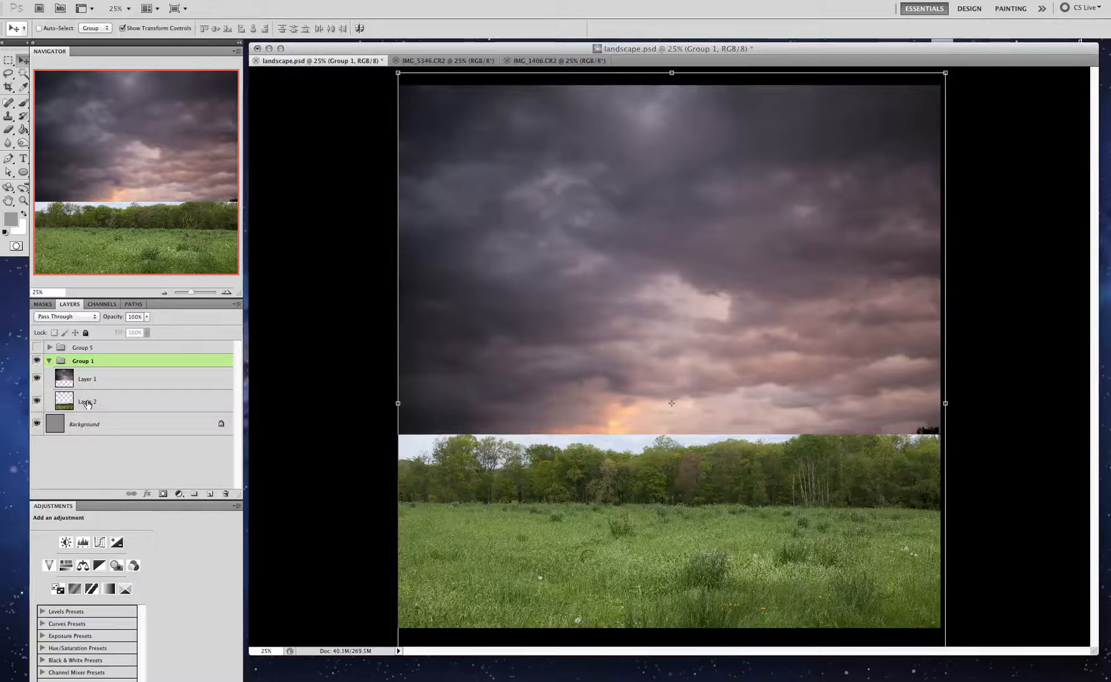
Move the meadow on Layer 2 up until its lower edge nears the canvas bottom, hiding Layer 1 to align it sideways.
left_click(87, 403)
left_click_drag(582, 517, 582, 414)
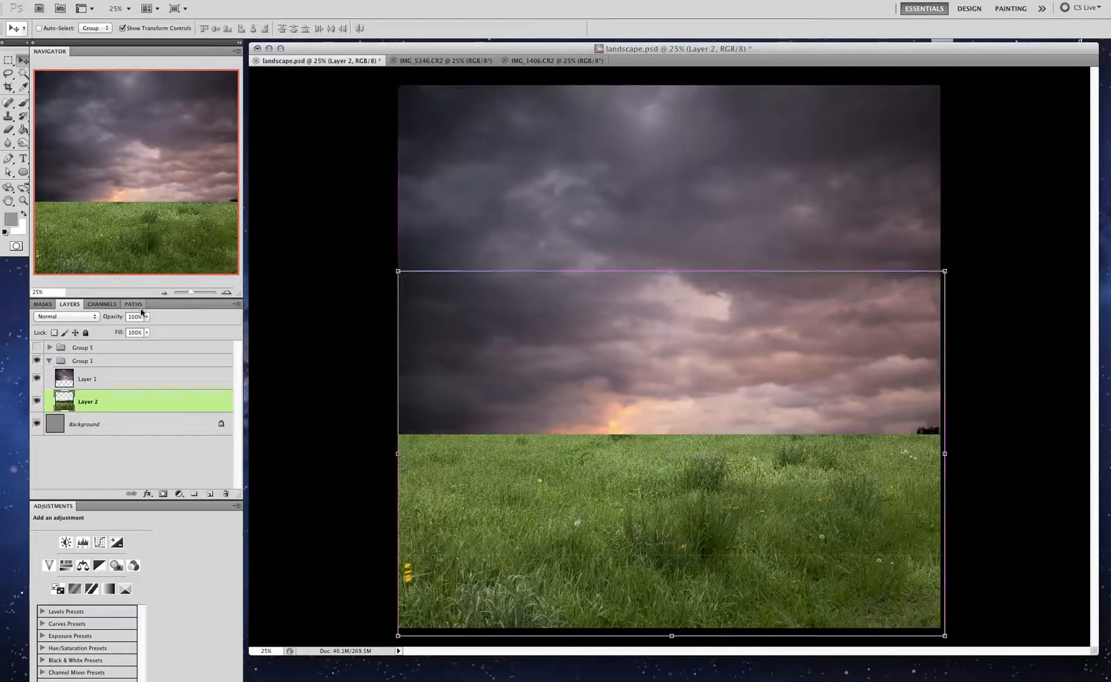
left_click(36, 377)
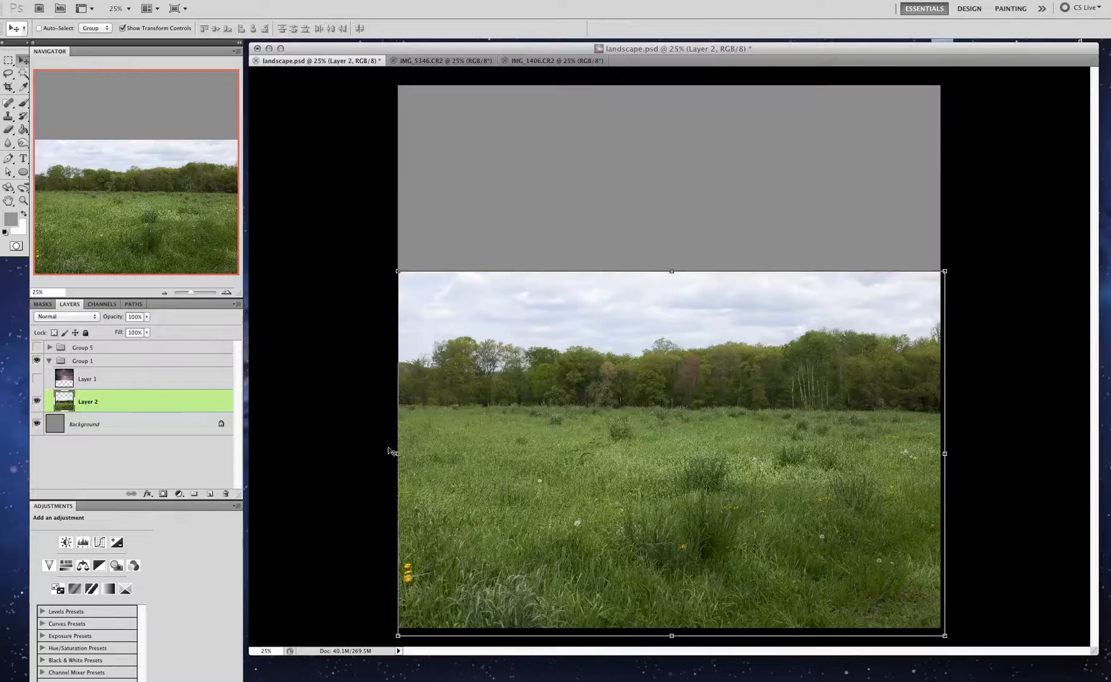
mouse_move(419, 518)
left_mouse_down()
mouse_move(417, 508)
mouse_move(417, 520)
left_mouse_up()
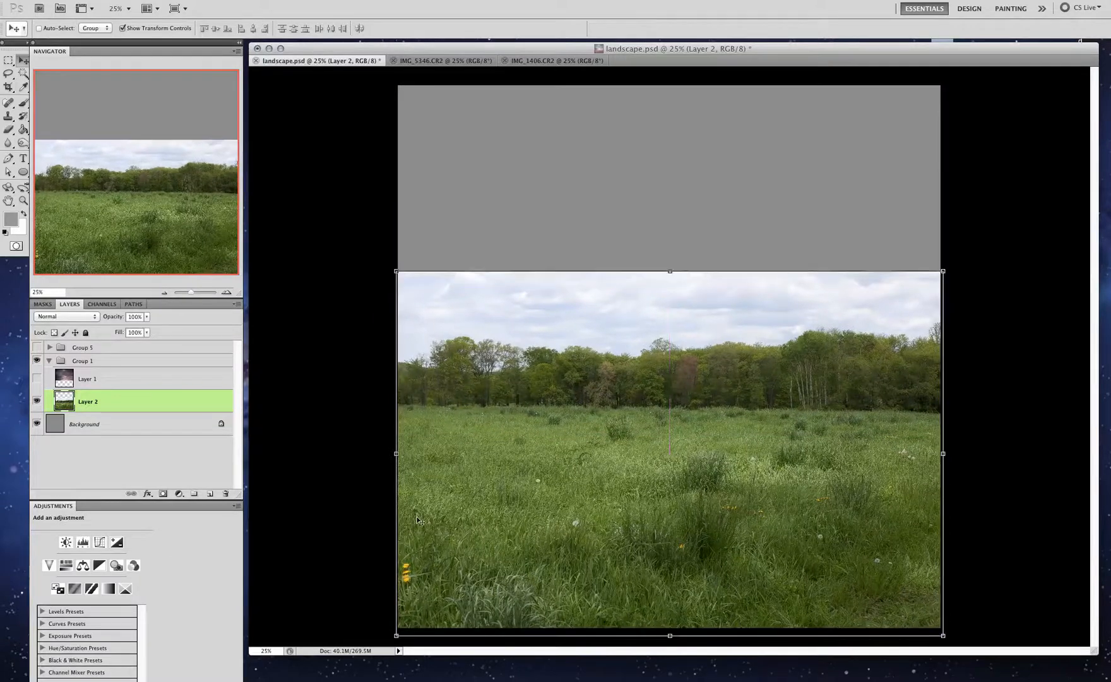
Make the sky on Layer 1 visible again and set its blend mode to Hard Light.
left_click(92, 382)
left_click(36, 381)
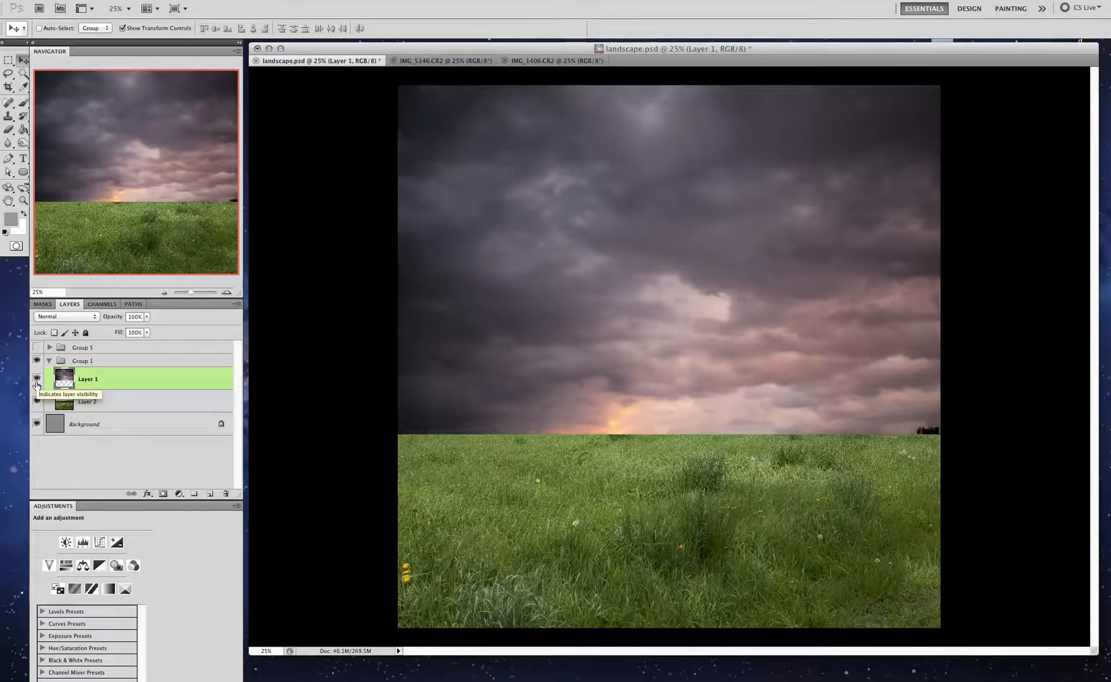
left_click(57, 317)
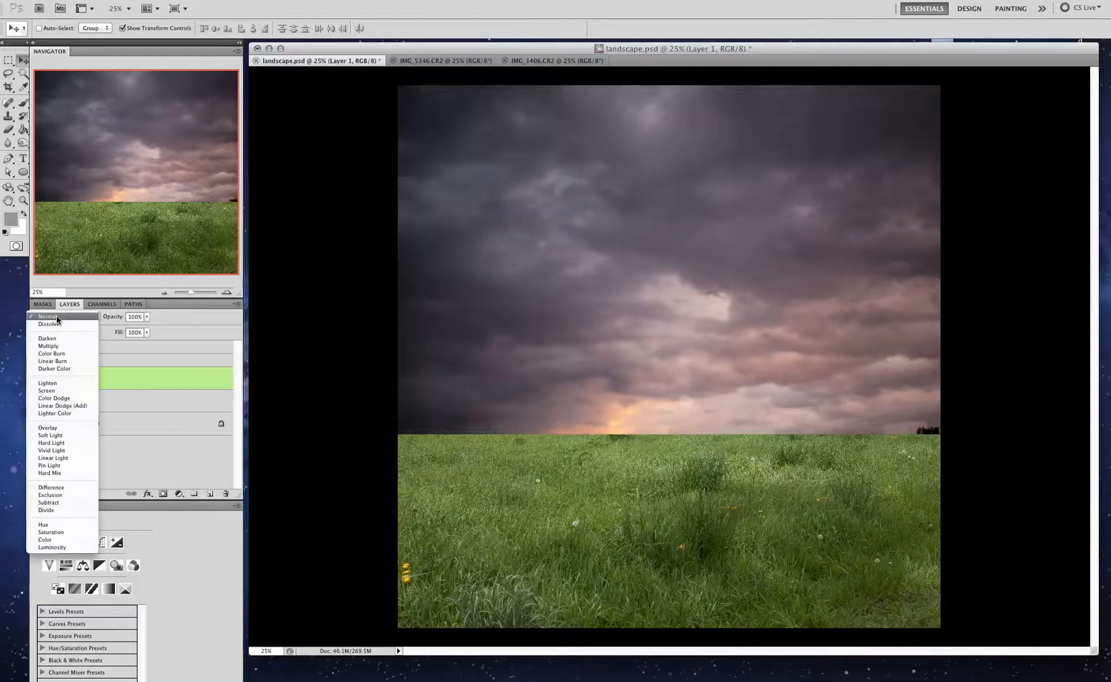
left_click(62, 443)
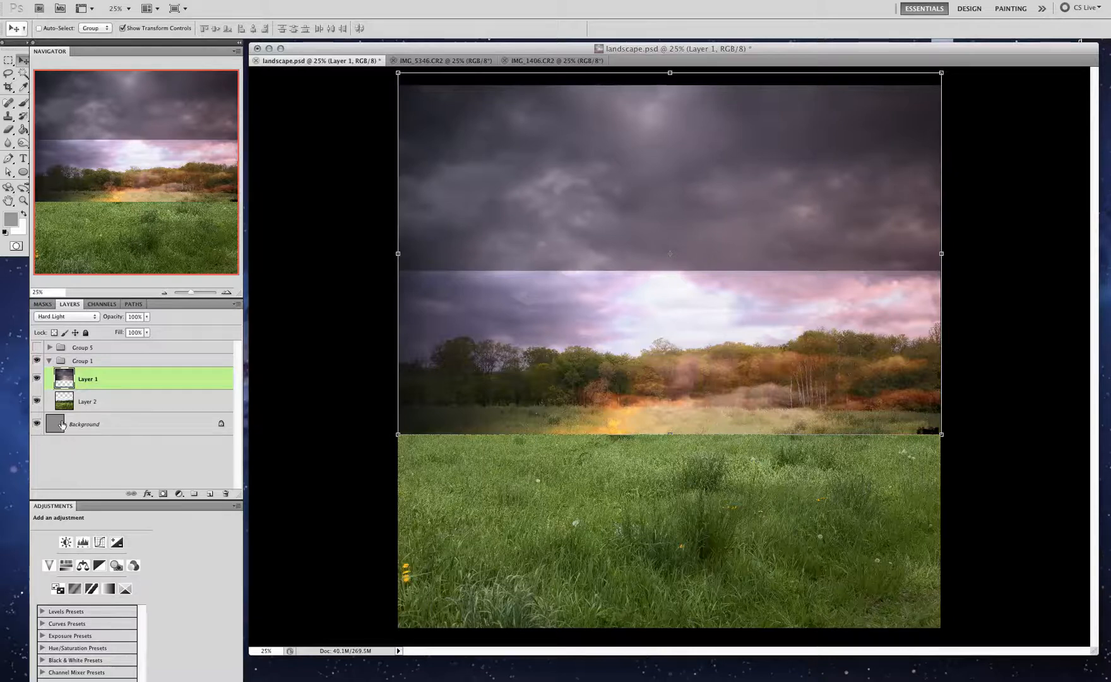
On Layer 2, make a full-width rectangular selection from above the photo's upper edge down to the sky's lower edge.
left_click(96, 410)
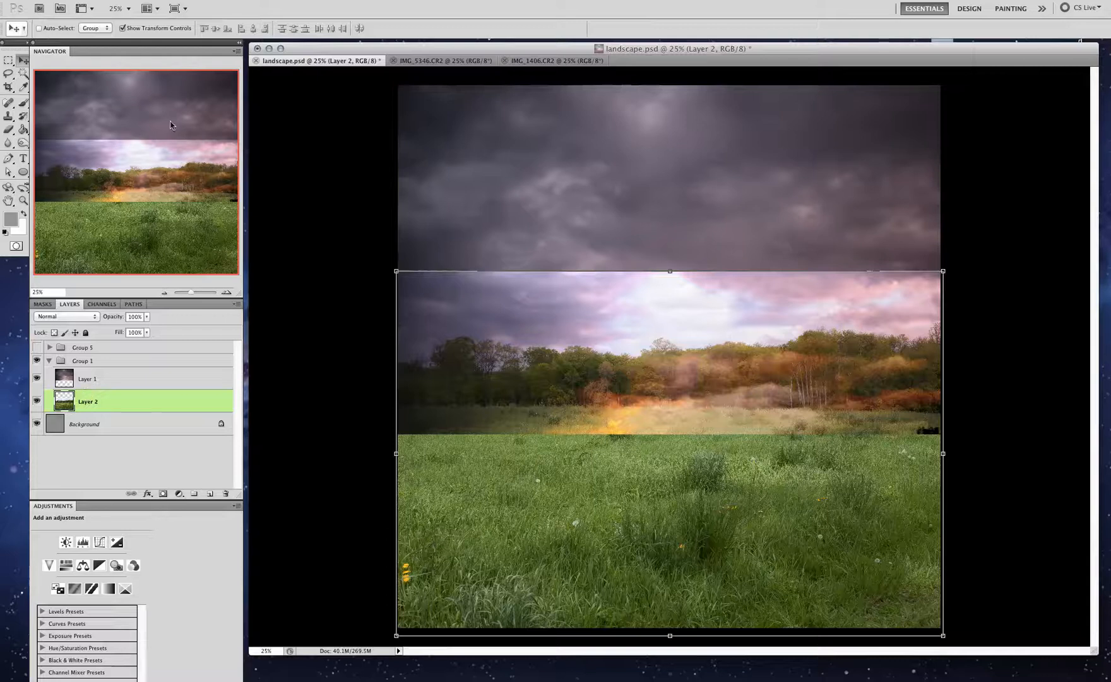
left_click(7, 61)
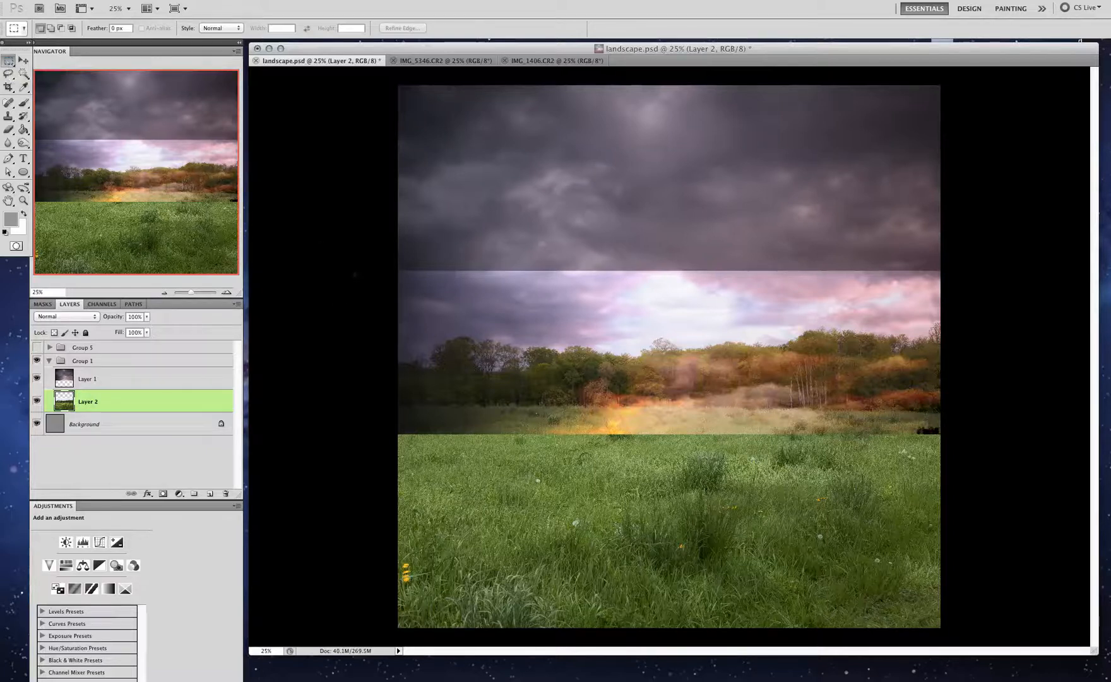
left_click_drag(356, 249, 988, 432)
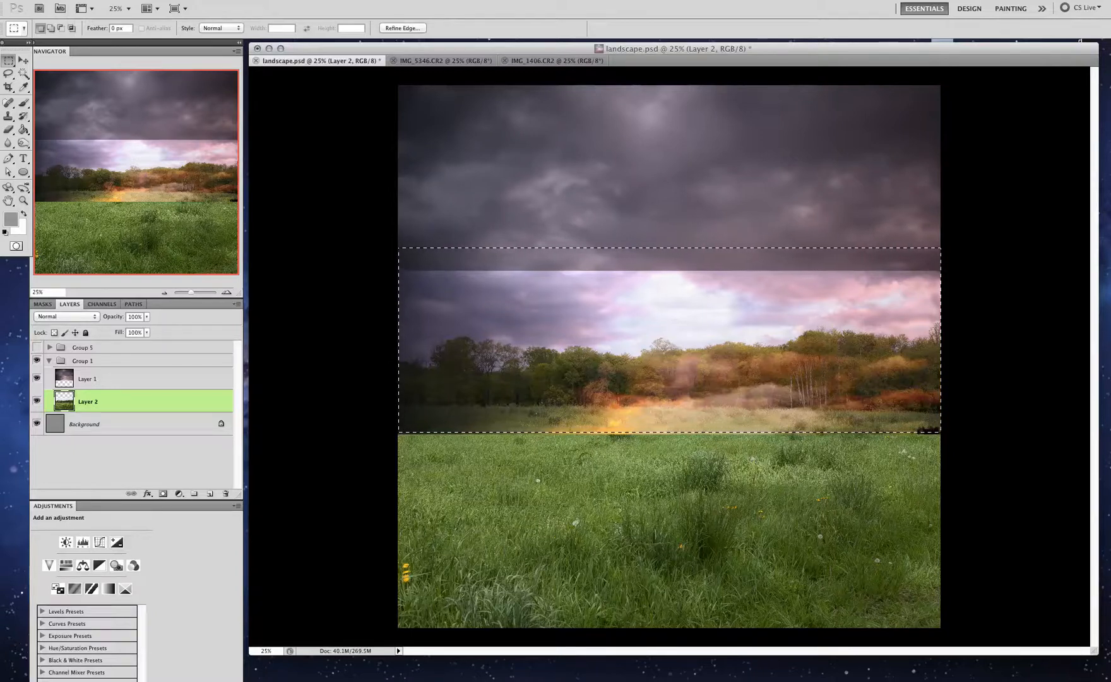
Feather the selection by 220 pixels and delete the selected trees and pale sky from Layer 2.
left_click(213, 0)
mouse_move(229, 139)
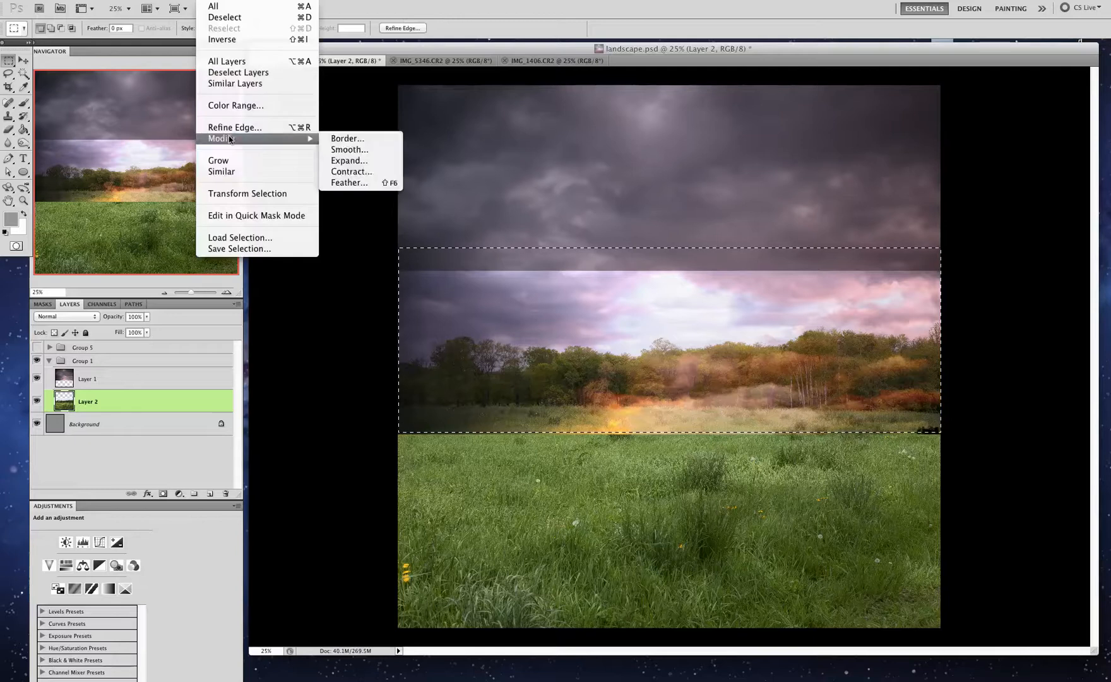
left_click(349, 182)
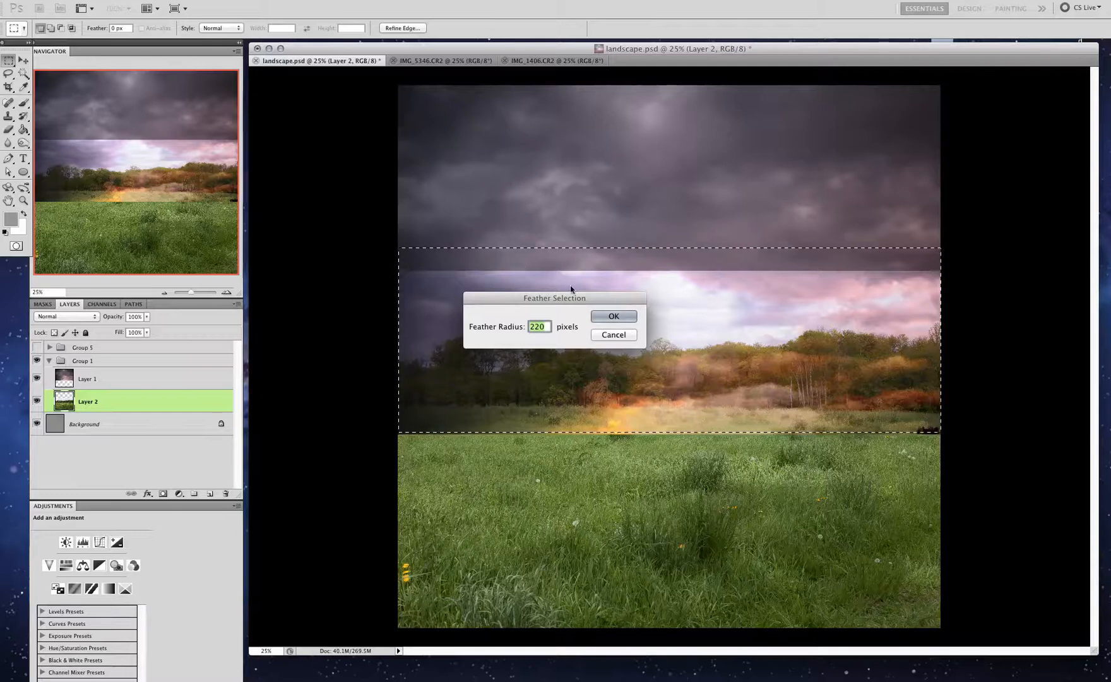
left_click(613, 317)
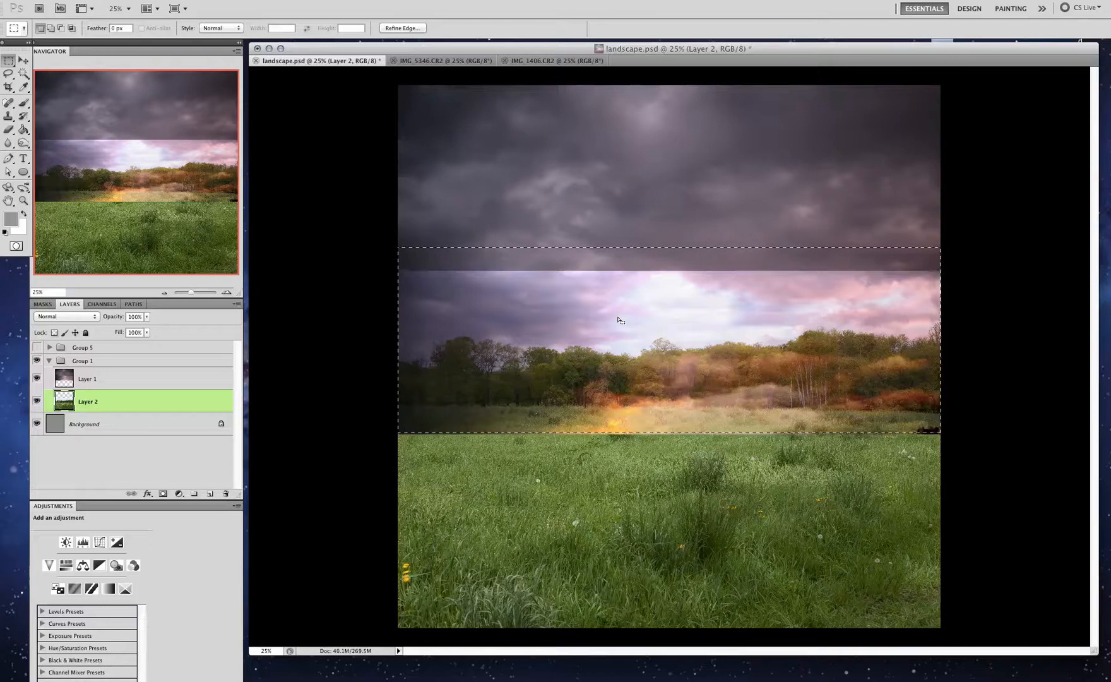
key("Delete")
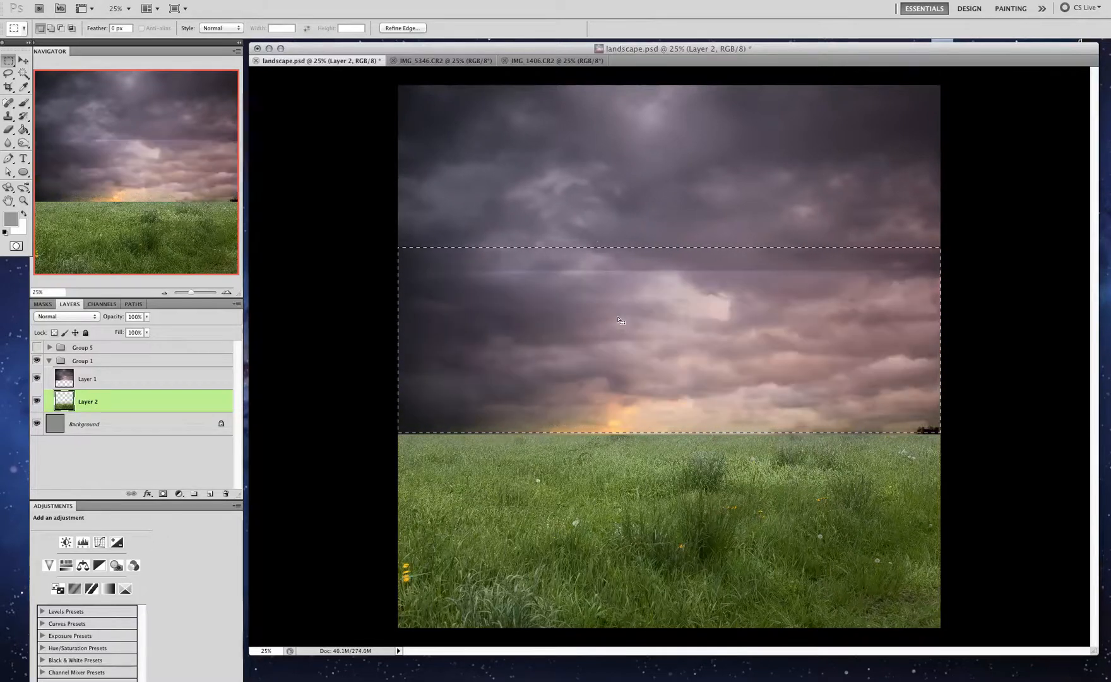
Hide Layer 1 and repeatedly reposition the feathered selection above the grass, deleting the remaining tree and sky traces from Layer 2.
left_click(36, 380)
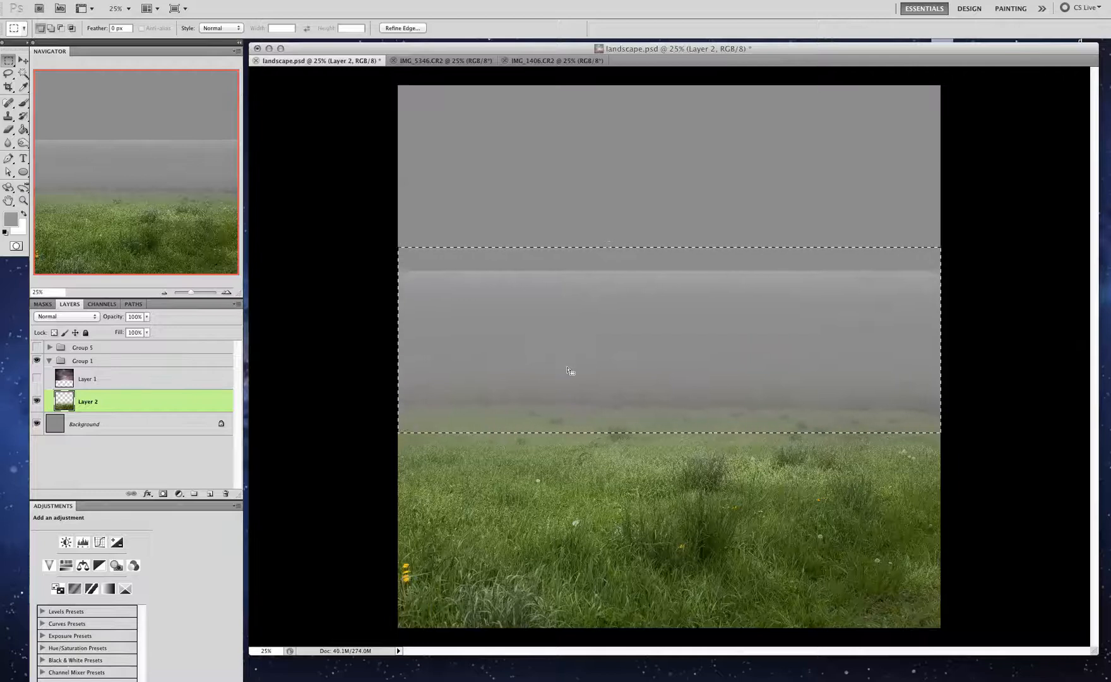
left_click_drag(554, 369, 552, 316)
key("Delete")
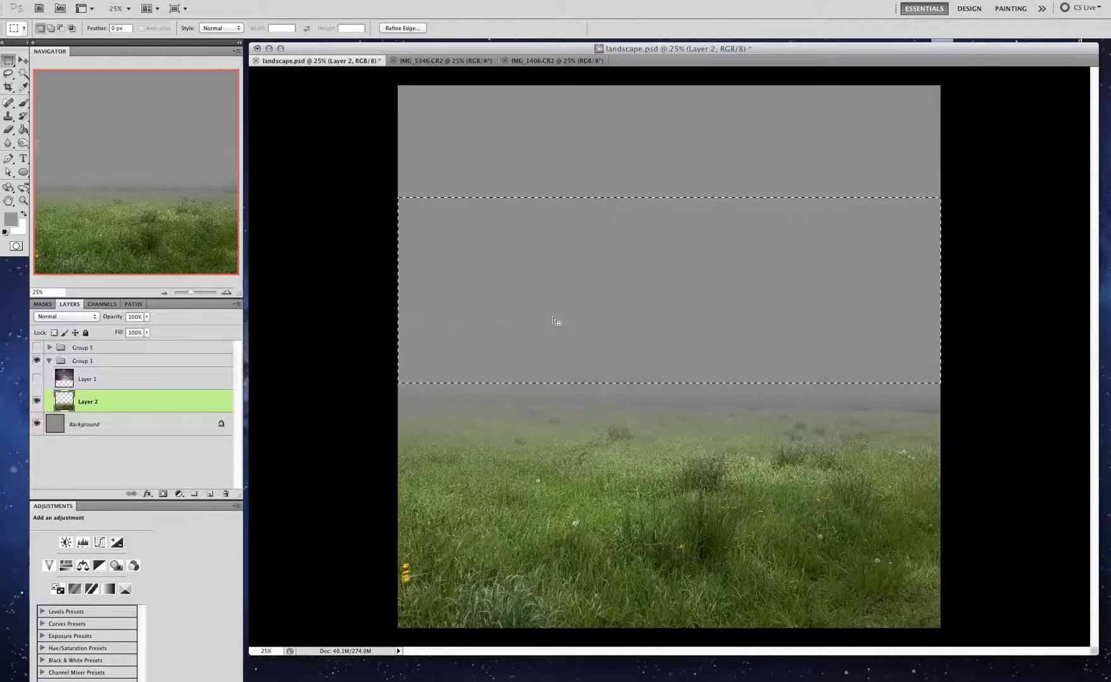
left_click_drag(575, 313, 573, 340)
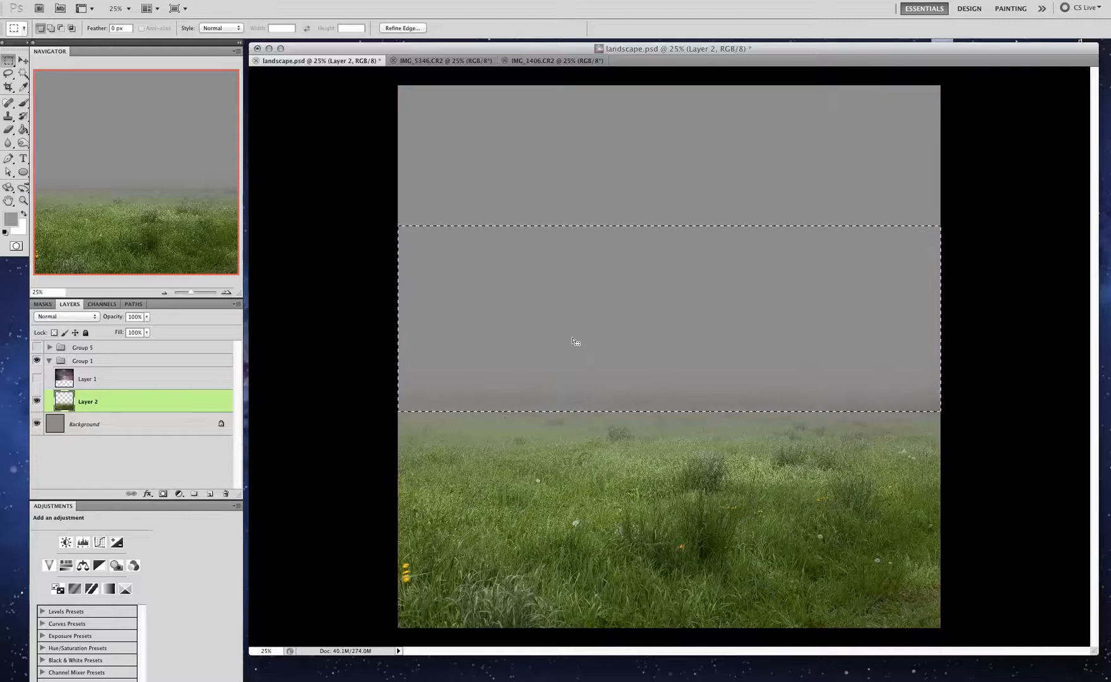
key("Delete")
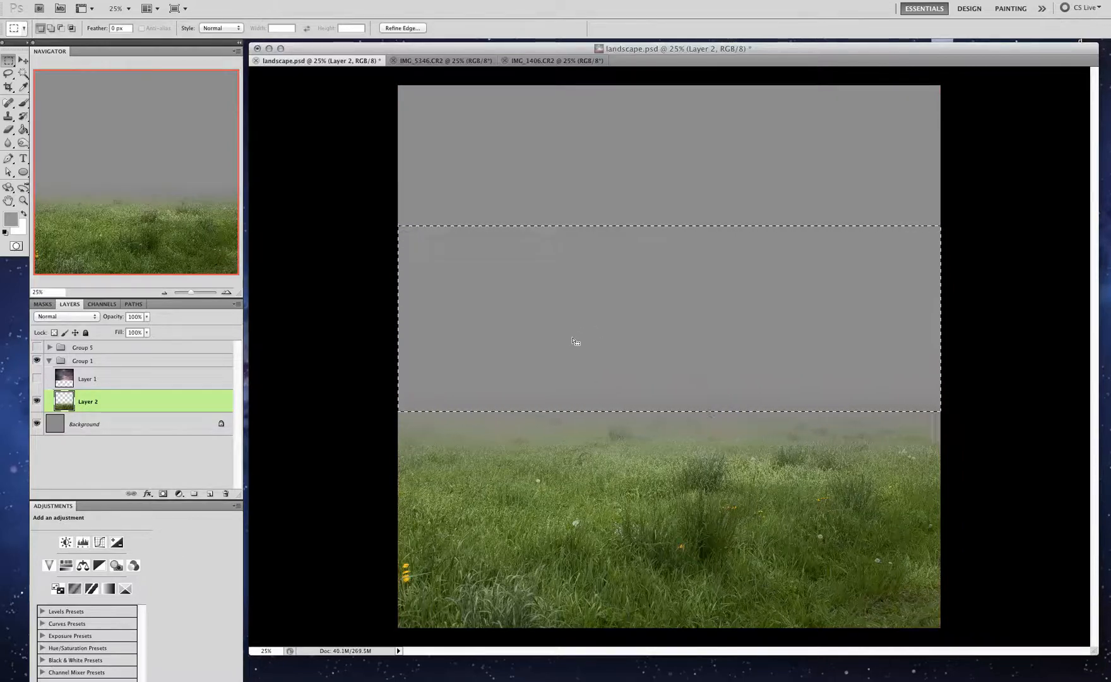
mouse_move(576, 341)
left_mouse_down()
mouse_move(574, 362)
mouse_move(572, 347)
left_mouse_up()
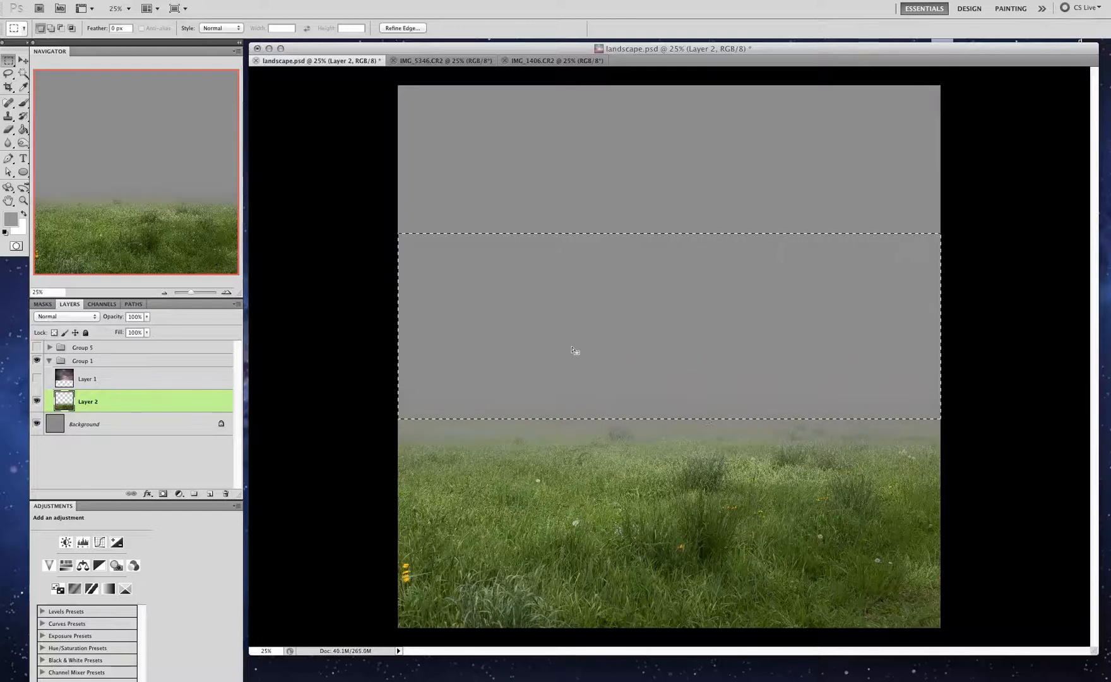
key("Delete")
Show Layer 1, lower the feathered selection across the horizon, delete the sky's hard lower edge on that layer, and deselect.
left_click(37, 379)
left_click(119, 381)
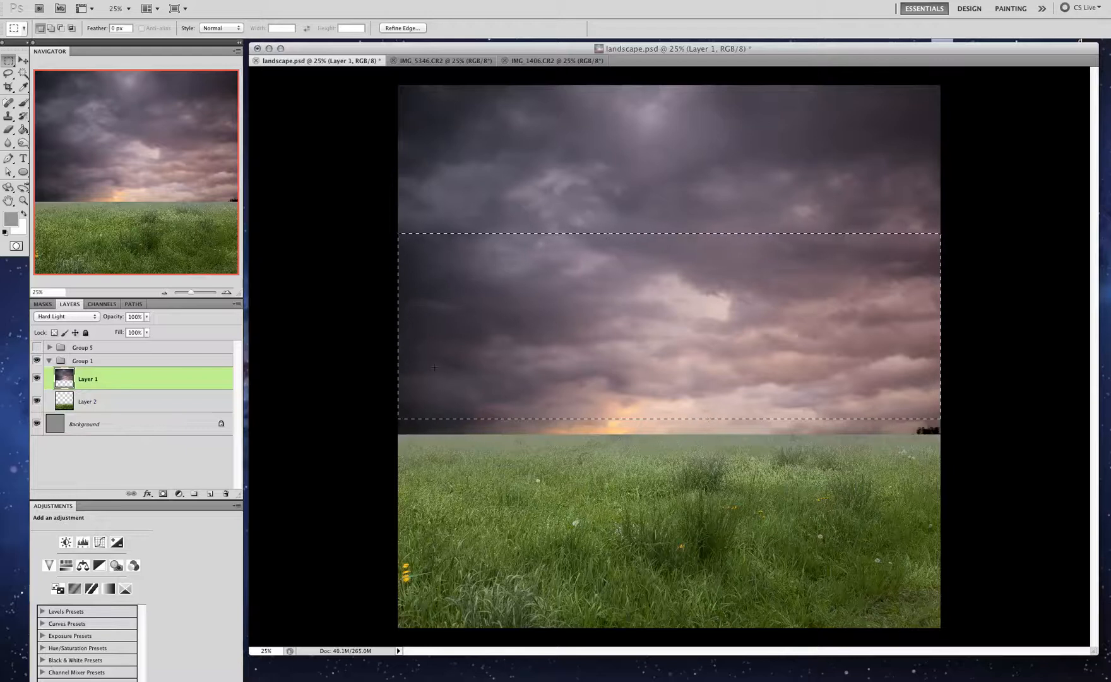
left_click_drag(434, 341, 435, 446)
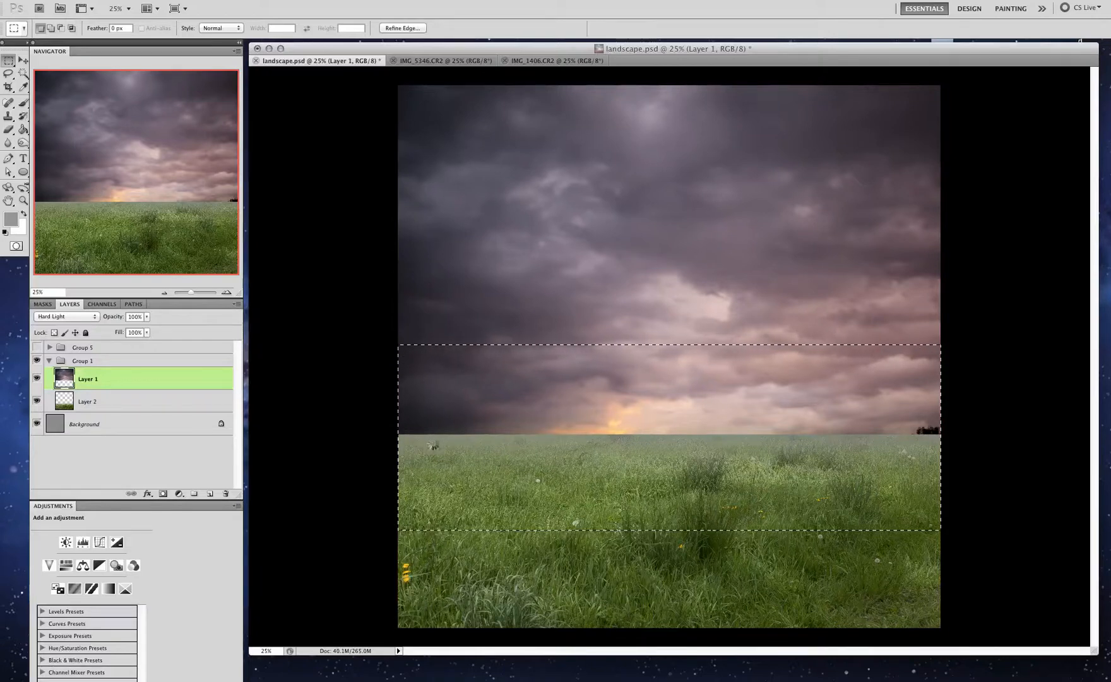
key("Delete")
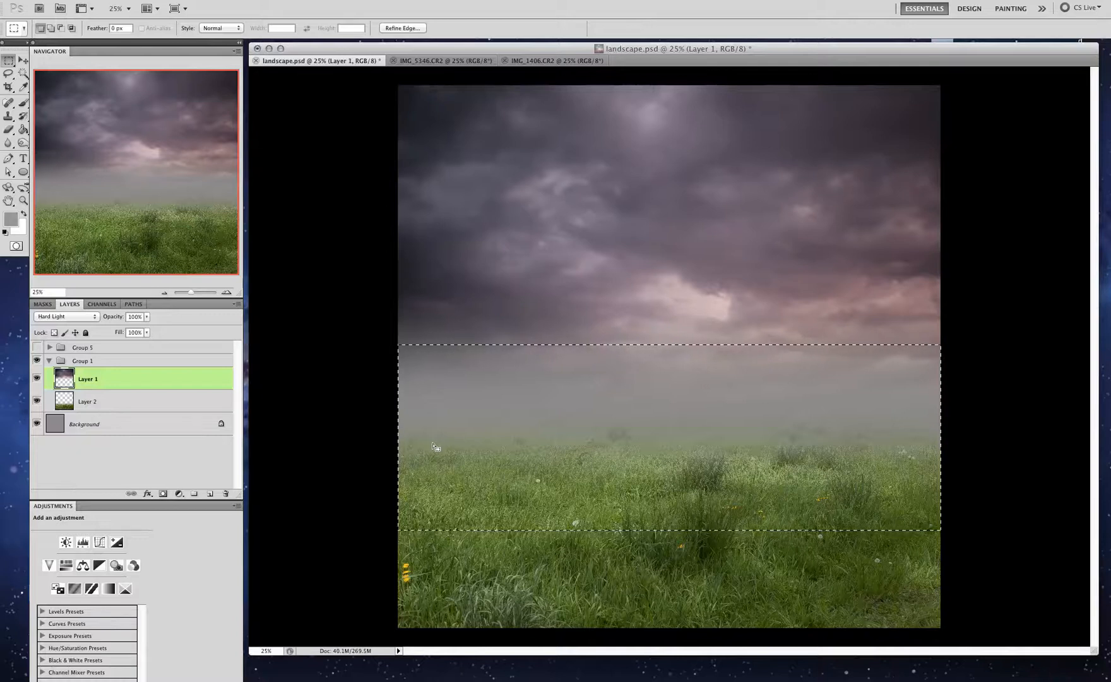
key("ctrl+d")
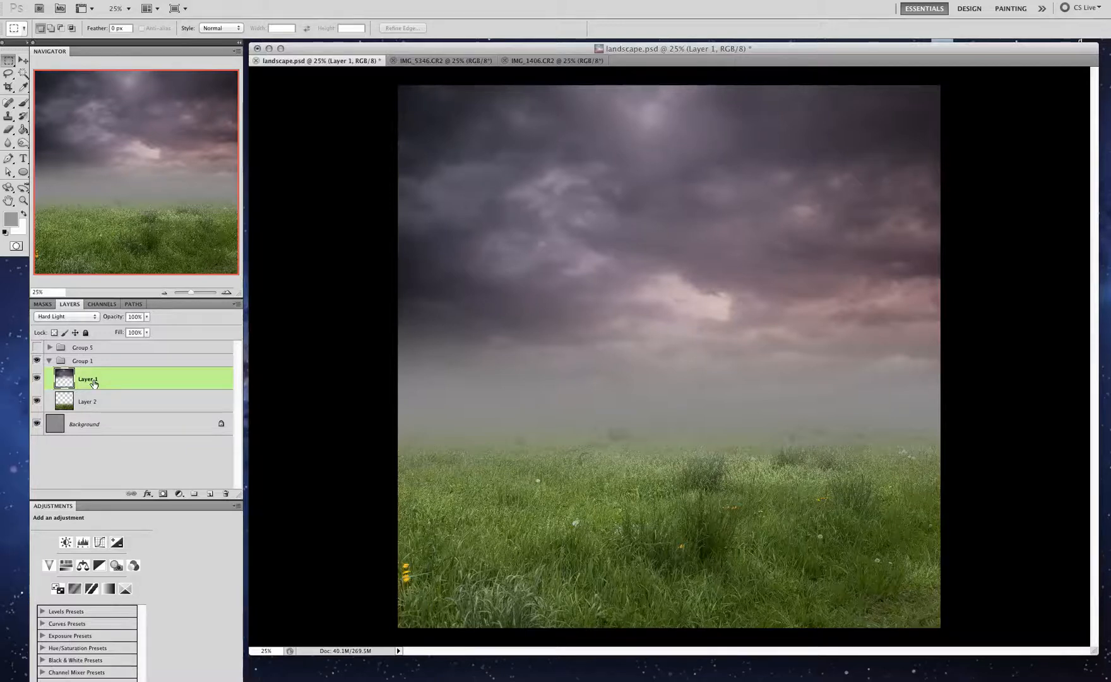
Nudge the sky on Layer 1 down about 60 pixels with the Move tool.
left_click(24, 62)
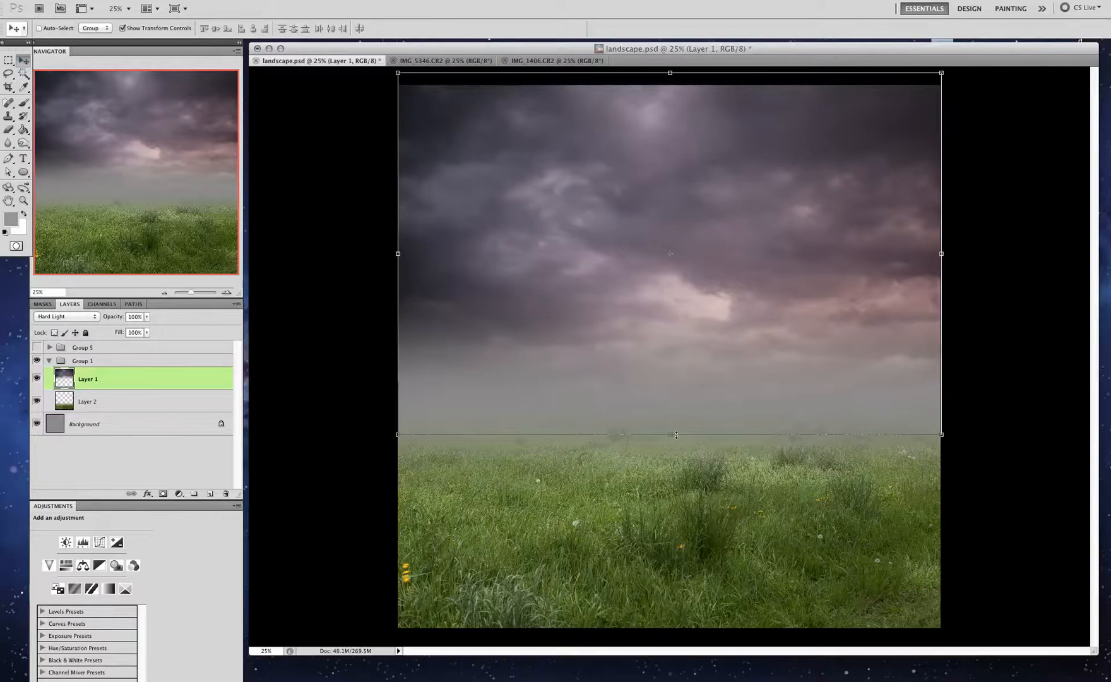
key("shift+Down")
key("shift+Down")
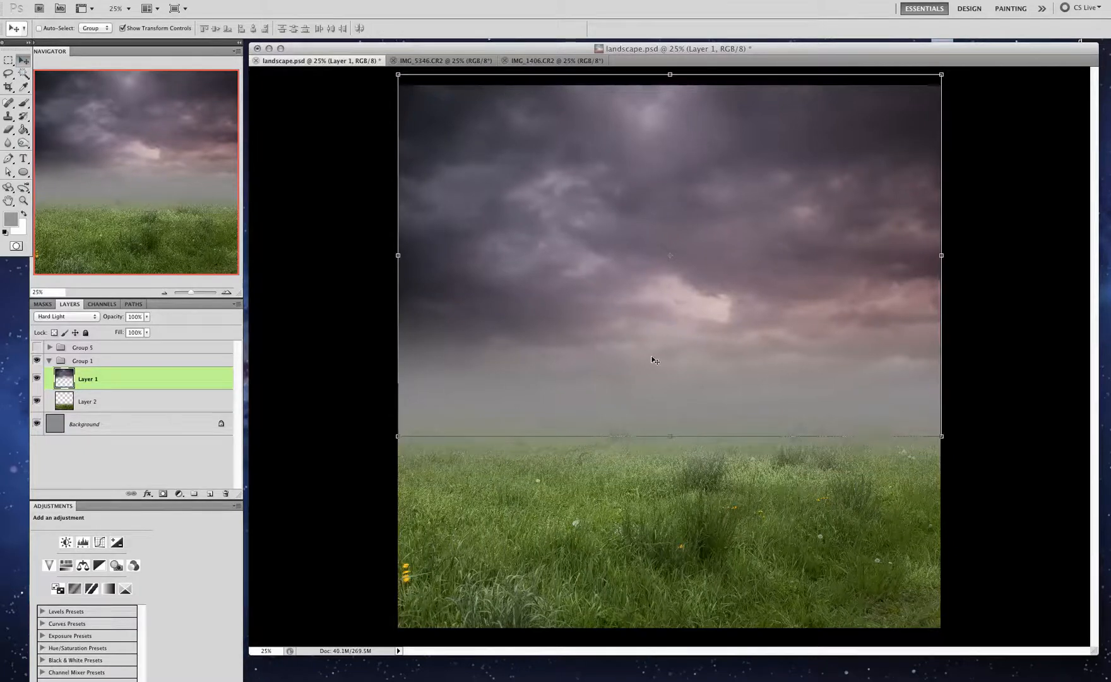
key("shift+Down")
key("shift+Down")
key("shift+Down")
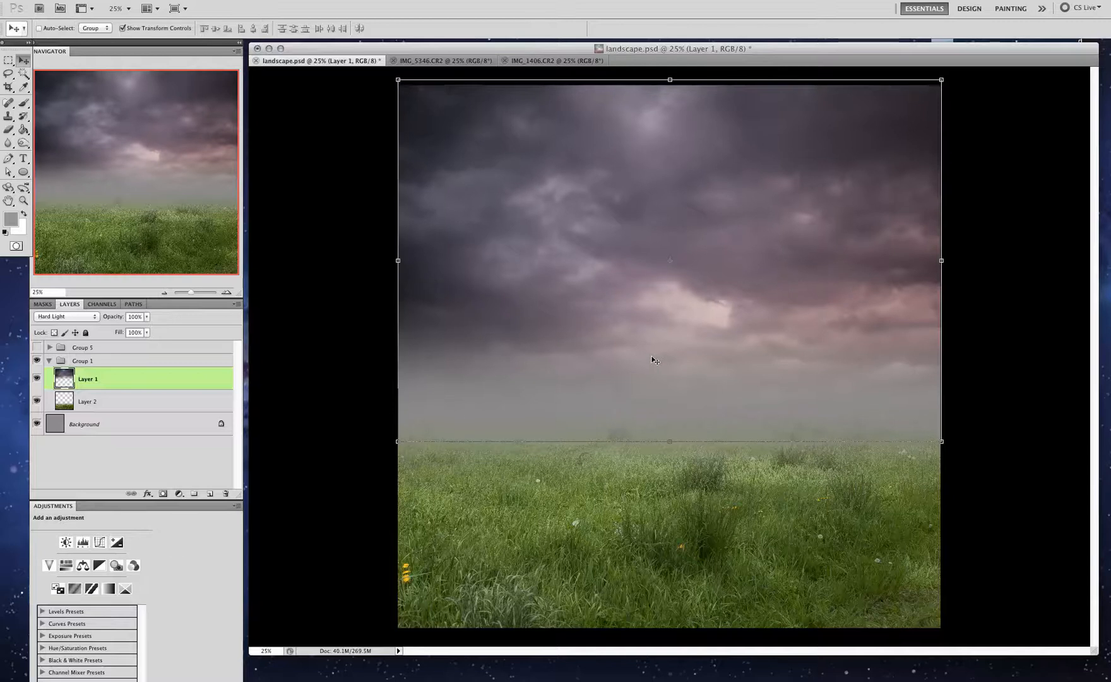
key("shift+Down")
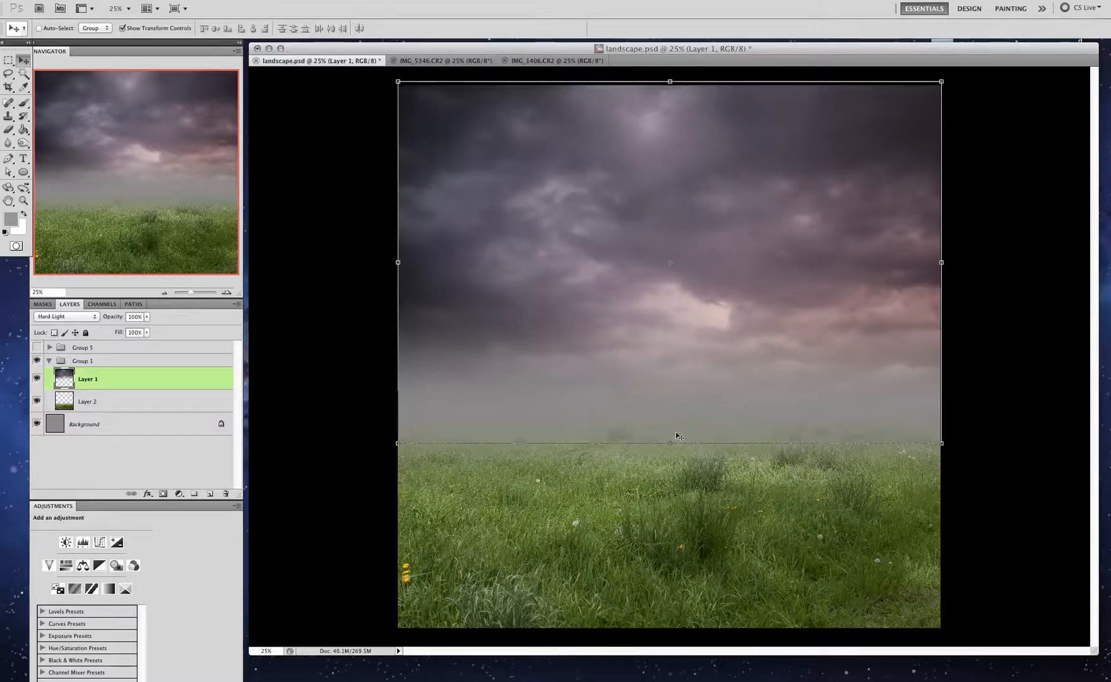
Stretch the sky on Layer 1 downward over the grass to about 111.85% height, keeping its width at 100%.
left_click_drag(668, 442, 668, 485)
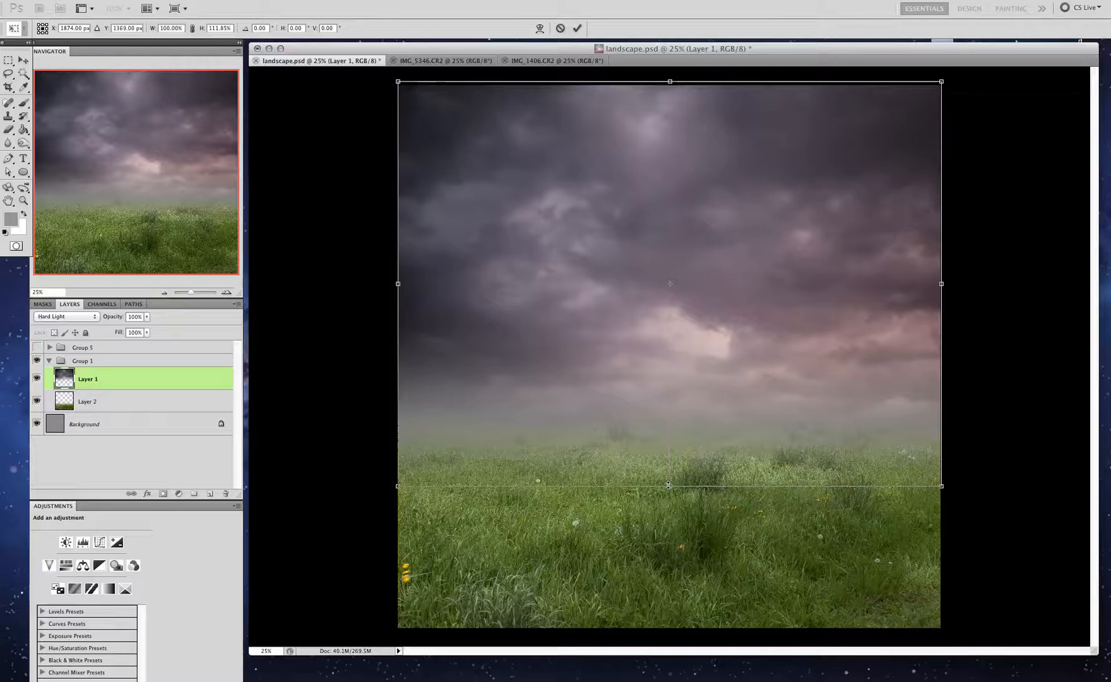
key("Return")
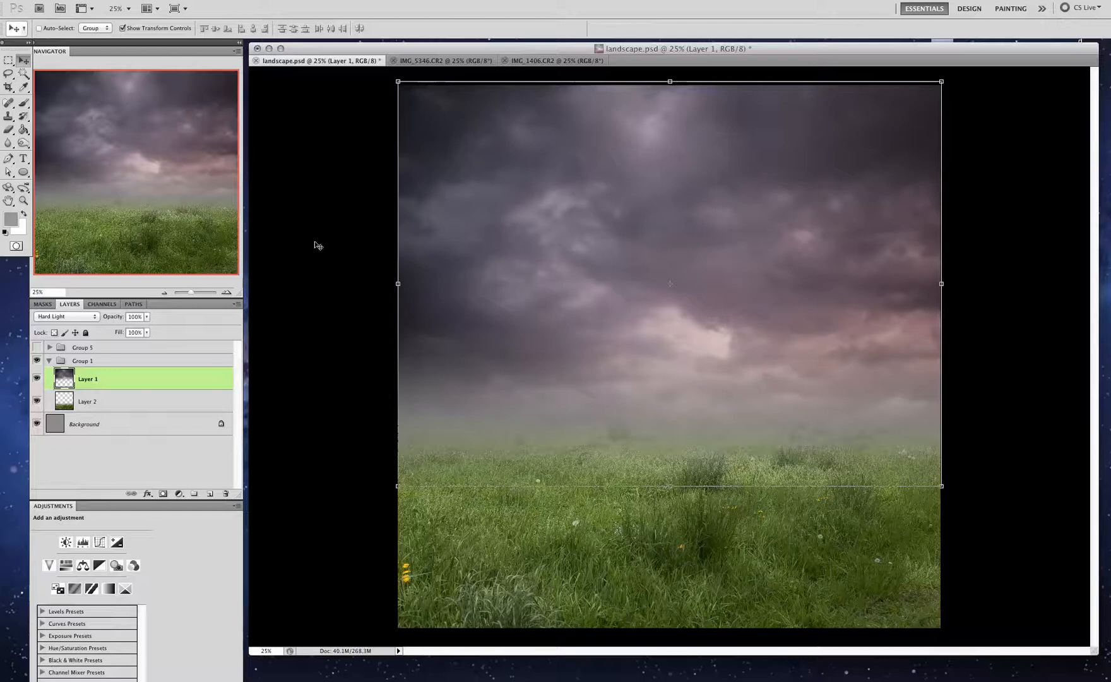
On Layer 2, marquee-select a full-width band across the horizon and feather the selection by 220 pixels.
left_click(94, 404)
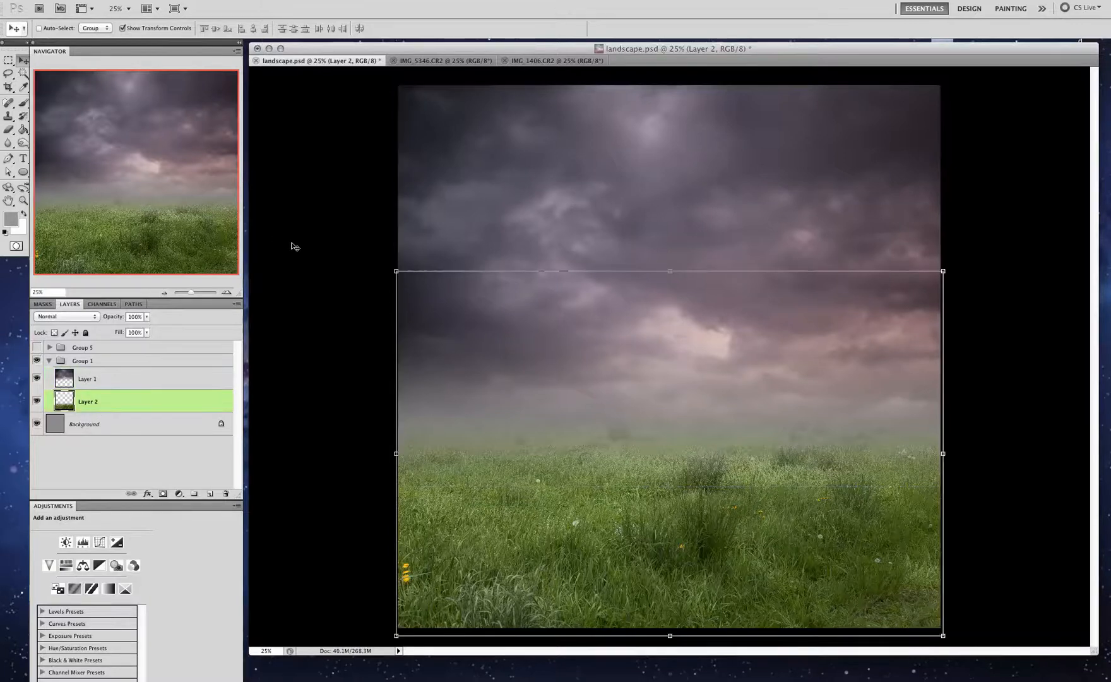
left_click(9, 63)
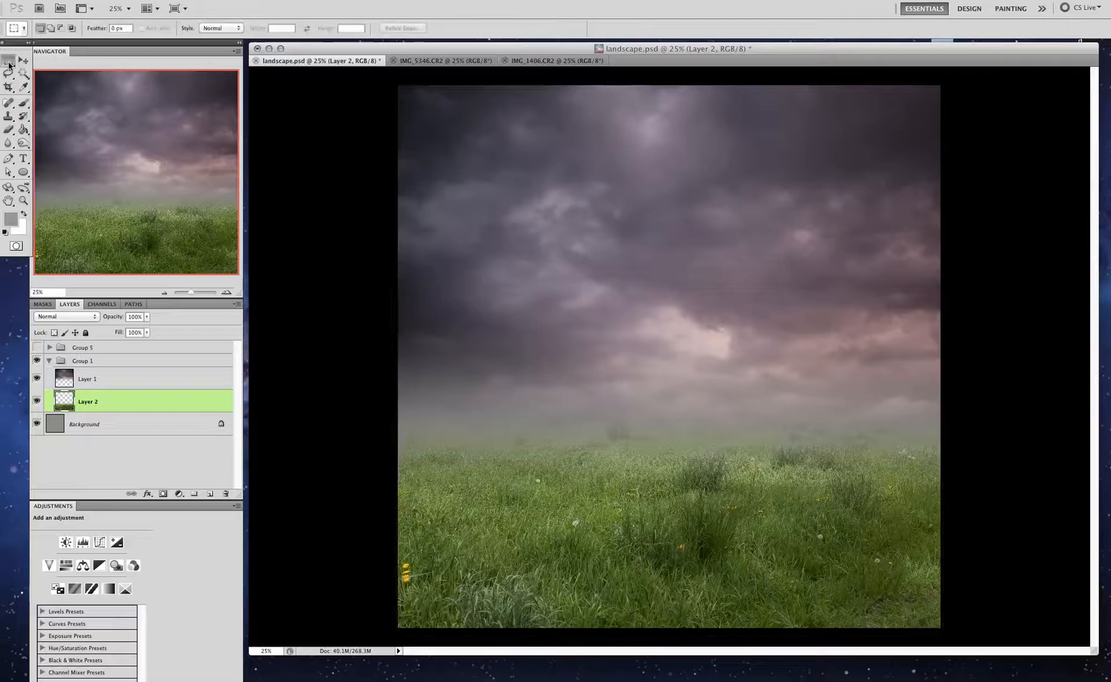
left_click_drag(365, 363, 1090, 450)
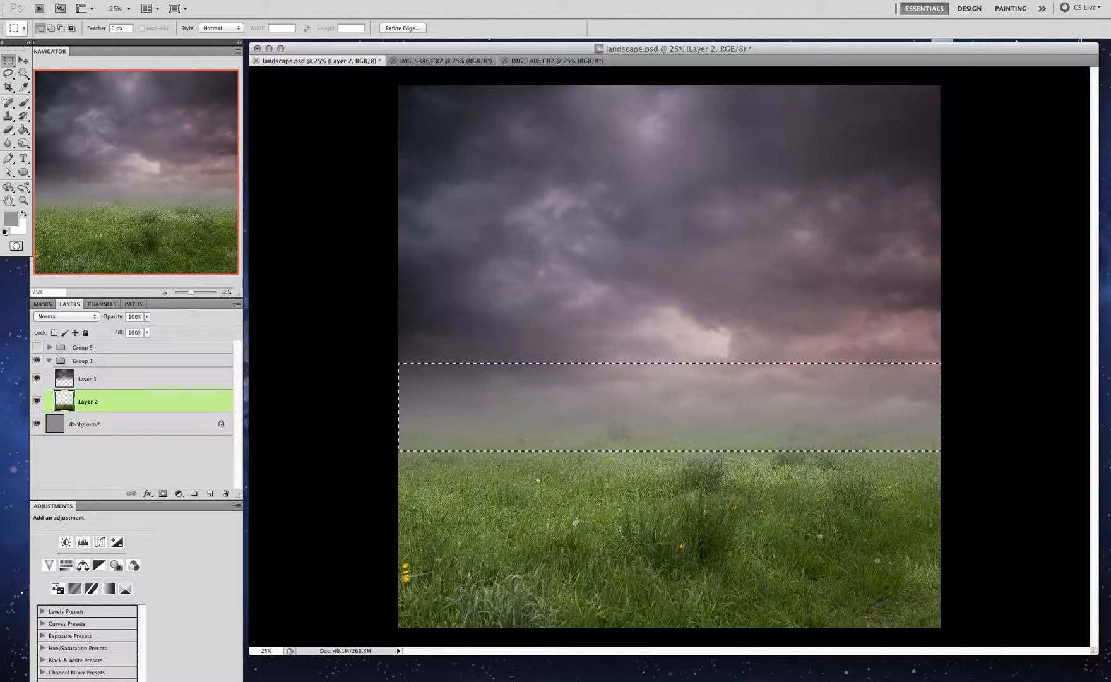
left_click(213, 2)
mouse_move(265, 138)
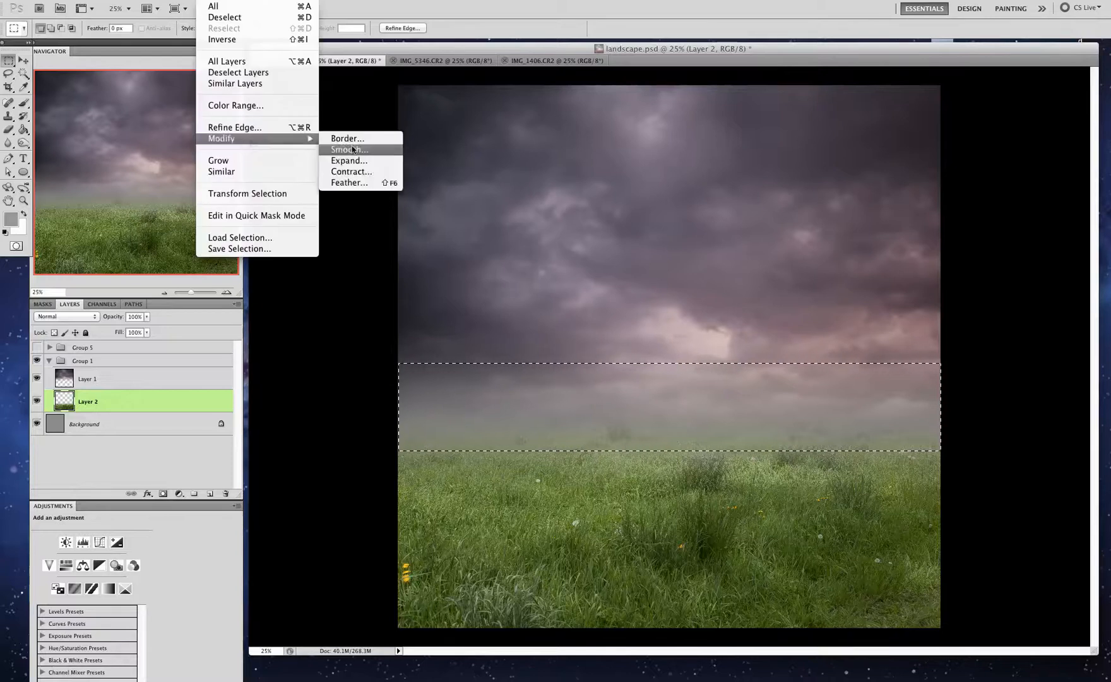
left_click(363, 181)
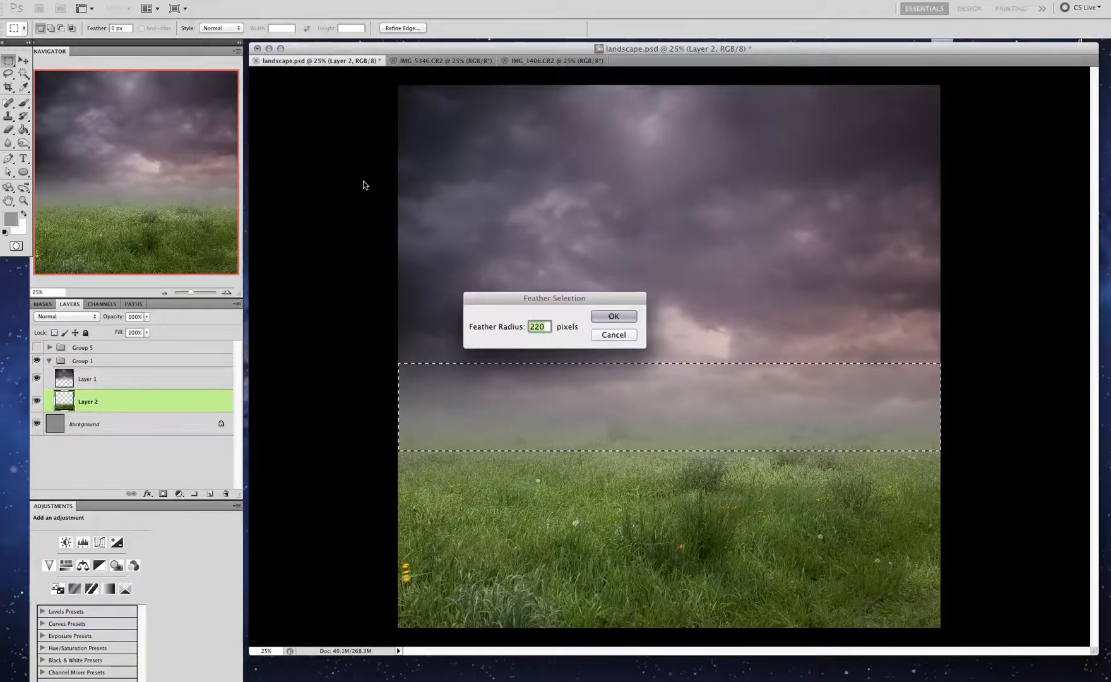
key("Return")
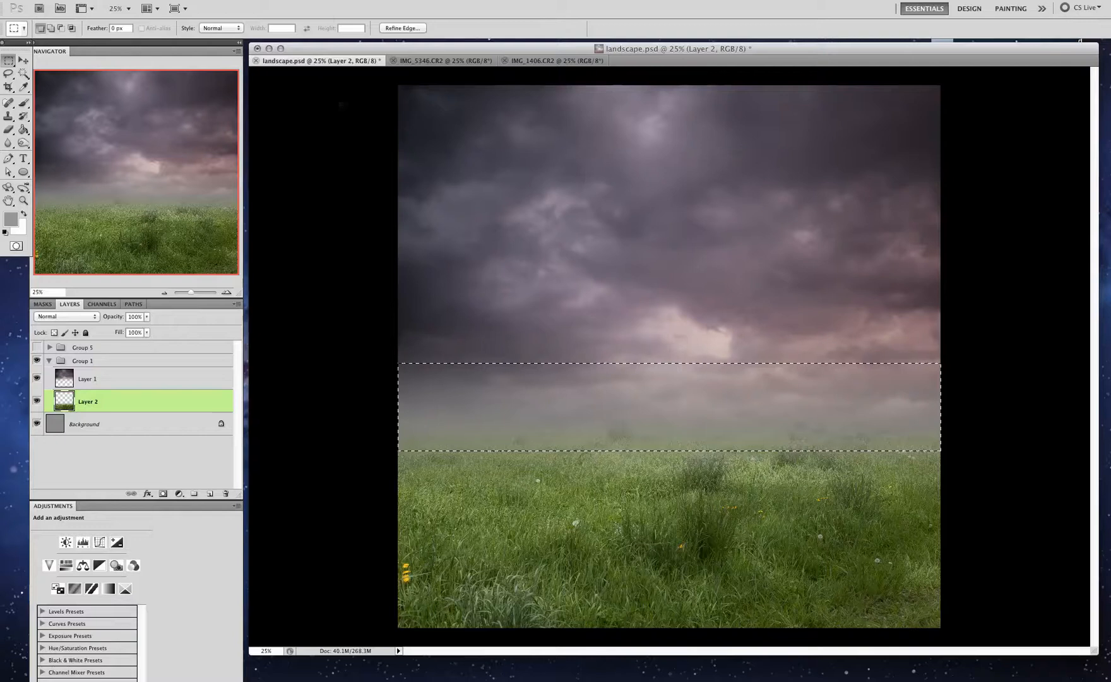
Soften the selected horizon band on Layer 2 with a Gaussian Blur of about 9 pixels radius.
left_click(243, 1)
mouse_move(257, 118)
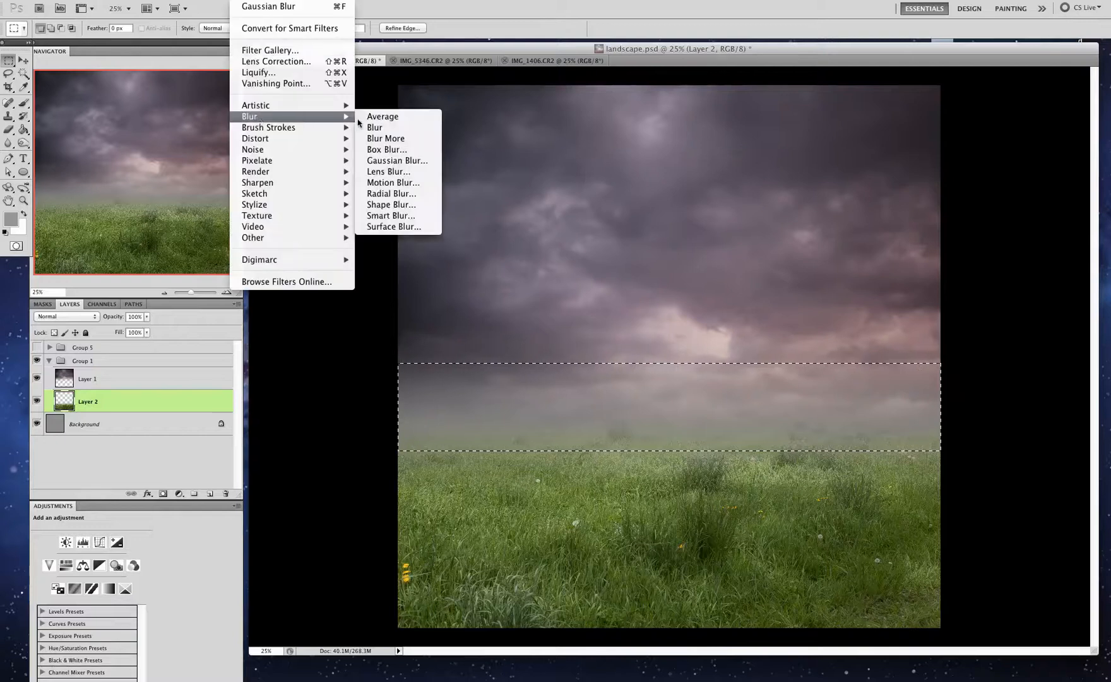
left_click(379, 161)
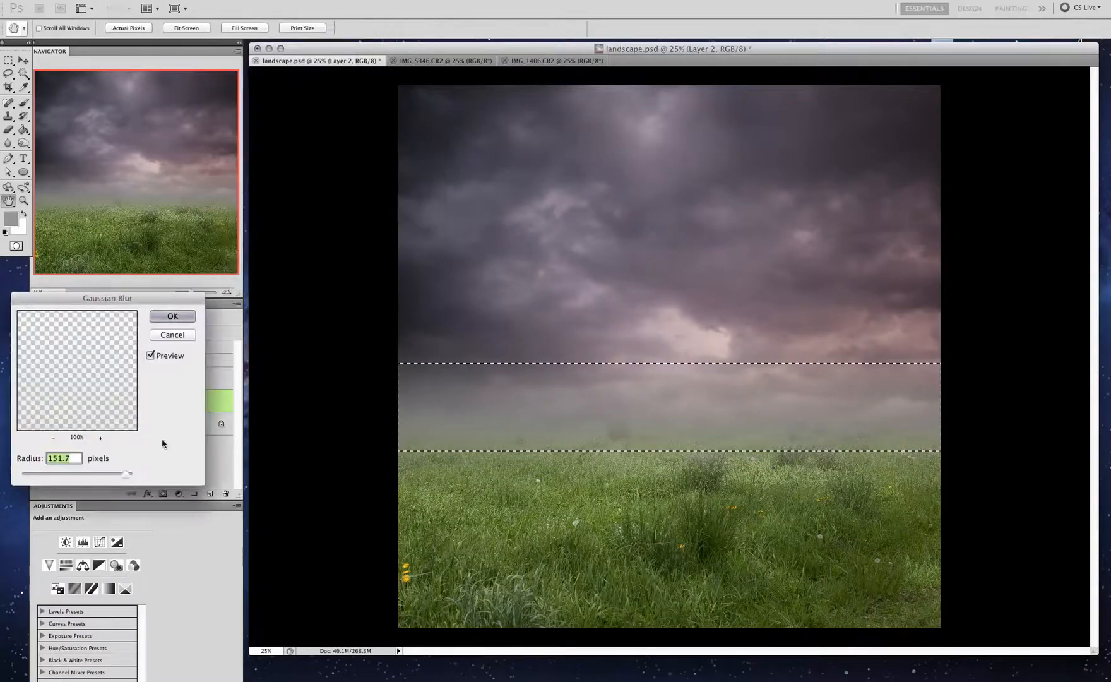
left_click_drag(113, 472, 63, 476)
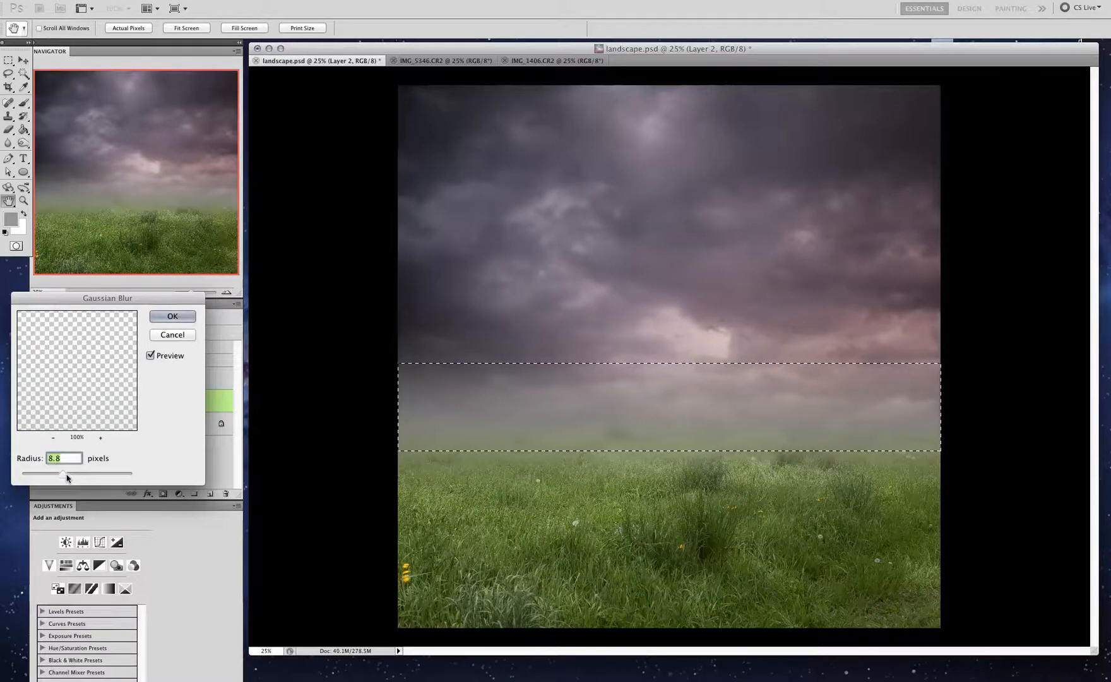
left_click_drag(68, 478, 71, 478)
left_click(172, 316)
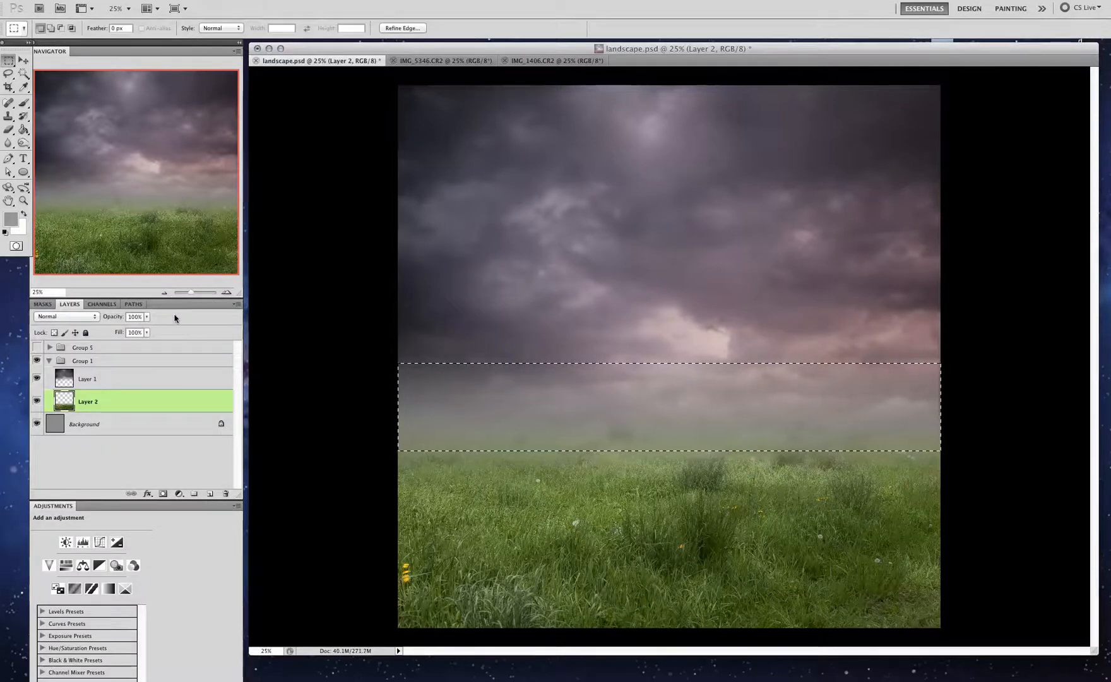
Repeat the last Gaussian Blur on Layer 1 within the same horizon selection, and deselect.
left_click(92, 380)
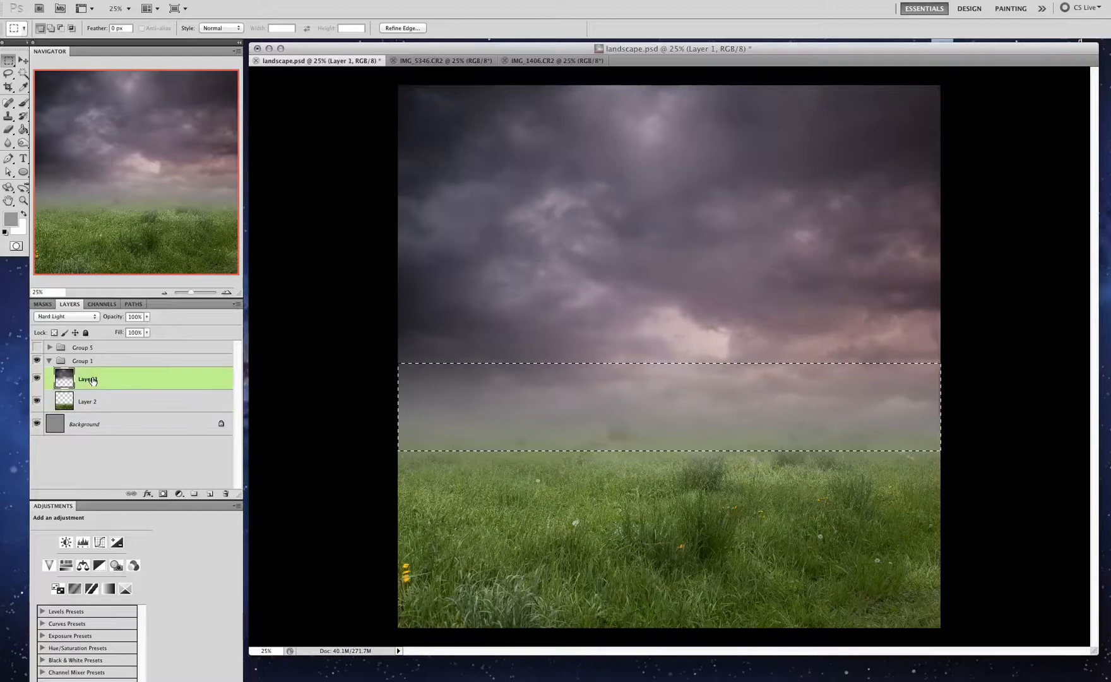
left_click(243, 0)
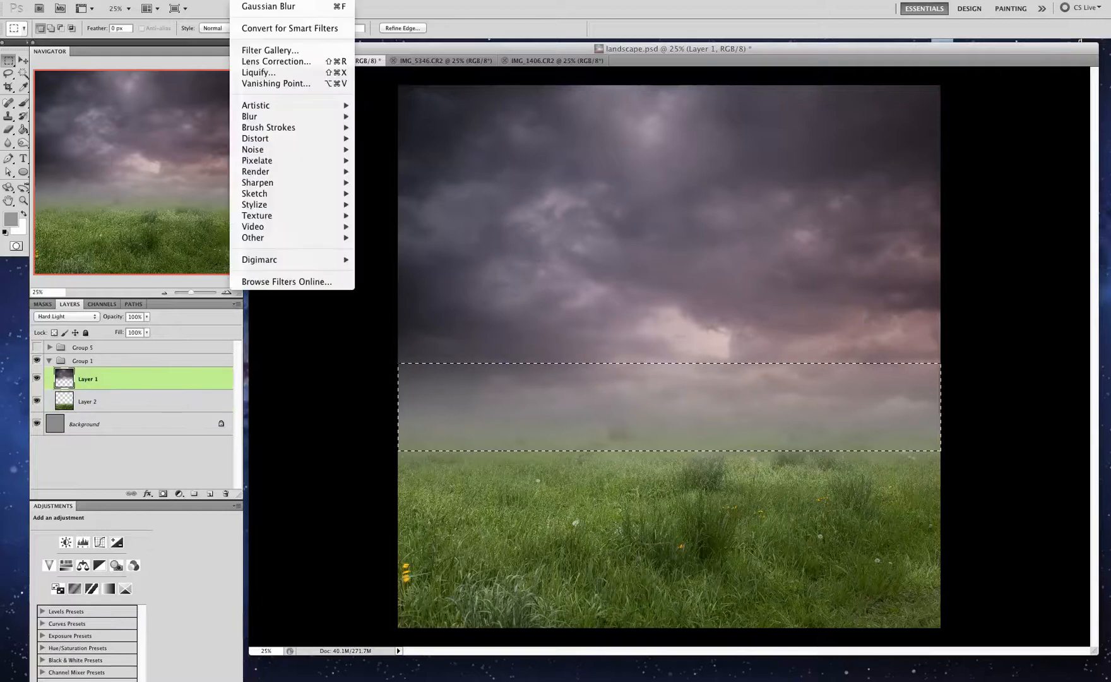
left_click(258, 5)
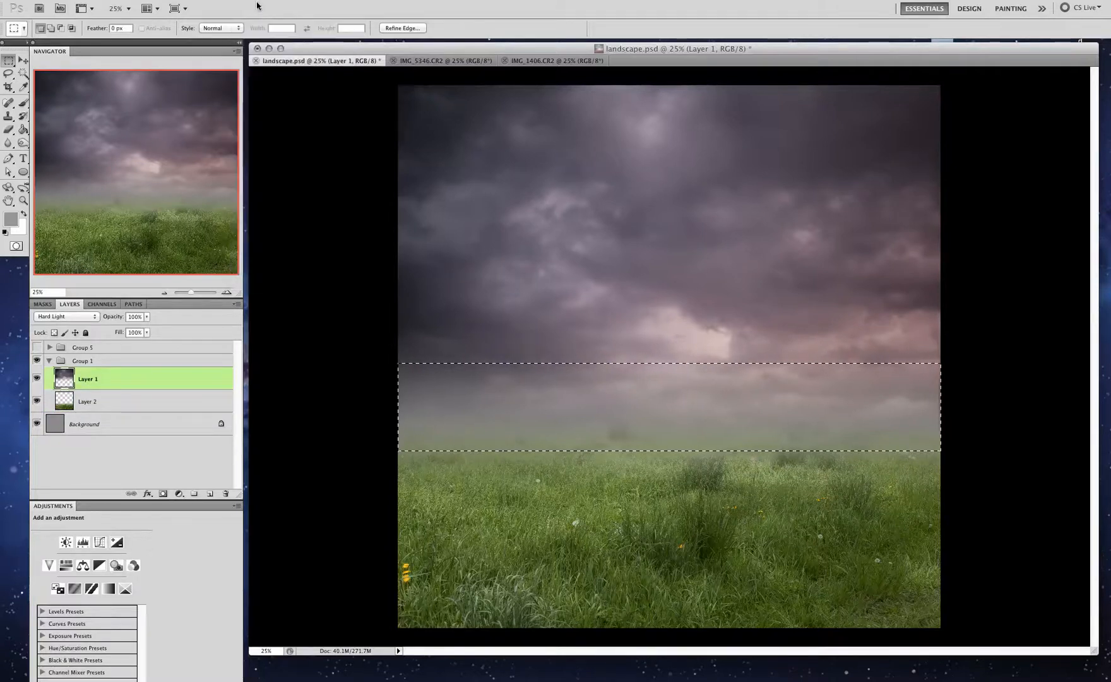
key("ctrl+d")
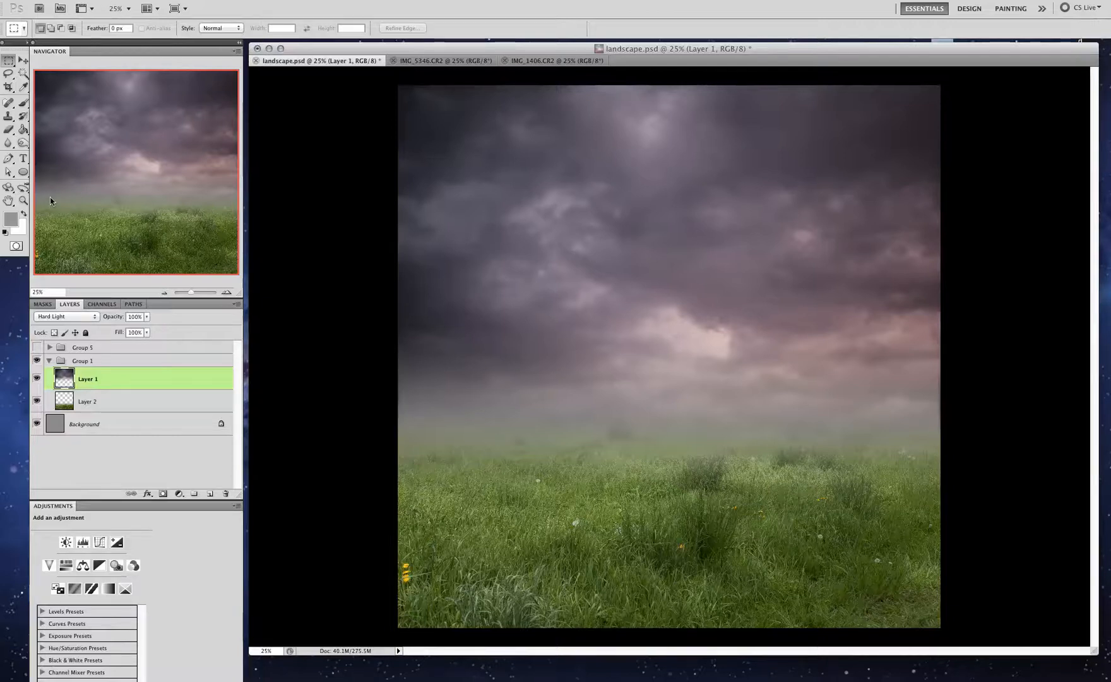
Apply Curves to Layer 2, pulling the Green channel down to input 157, output 80 to turn the grass reddish purple.
left_click(111, 412)
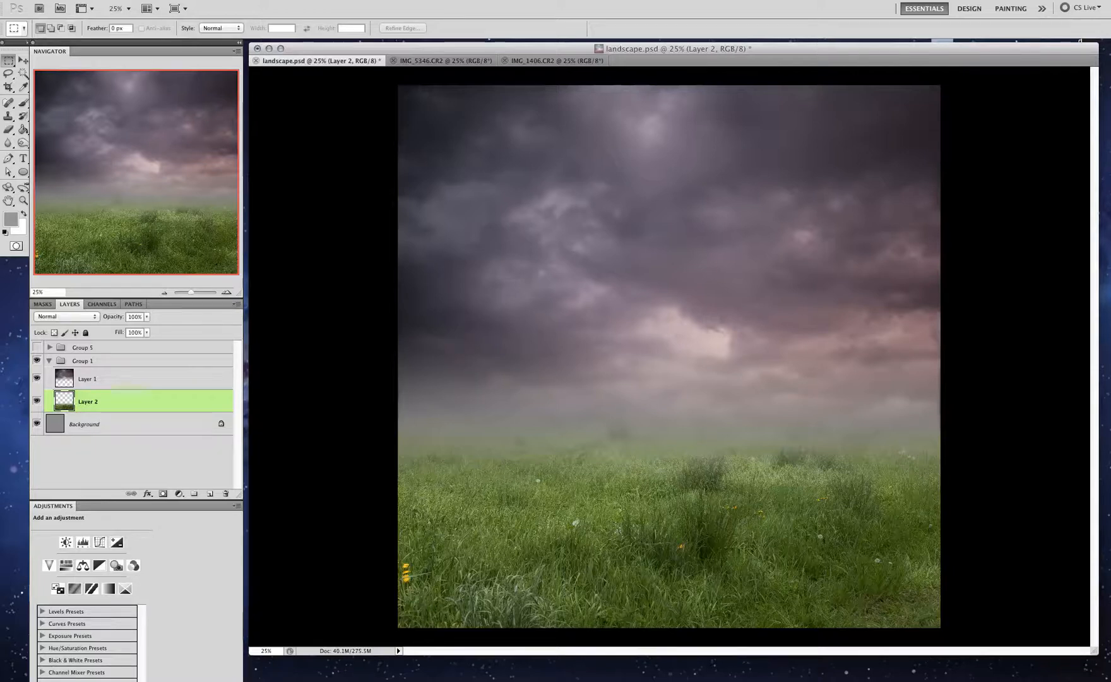
left_click(144, 0)
mouse_move(161, 29)
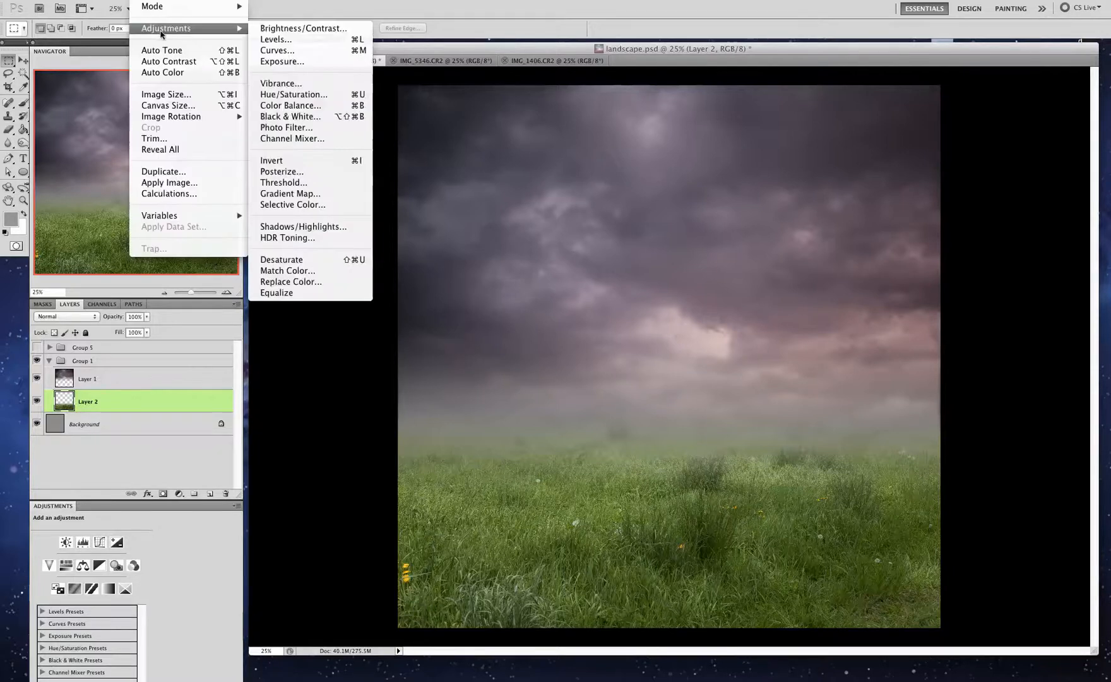
left_click(315, 48)
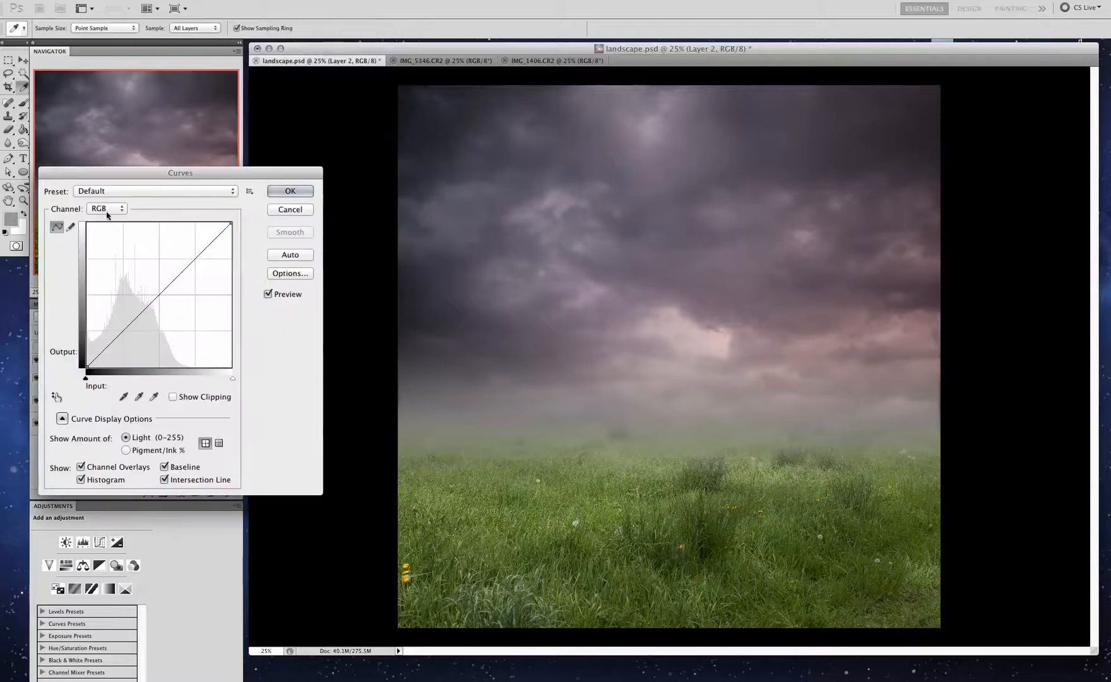
left_click(106, 213)
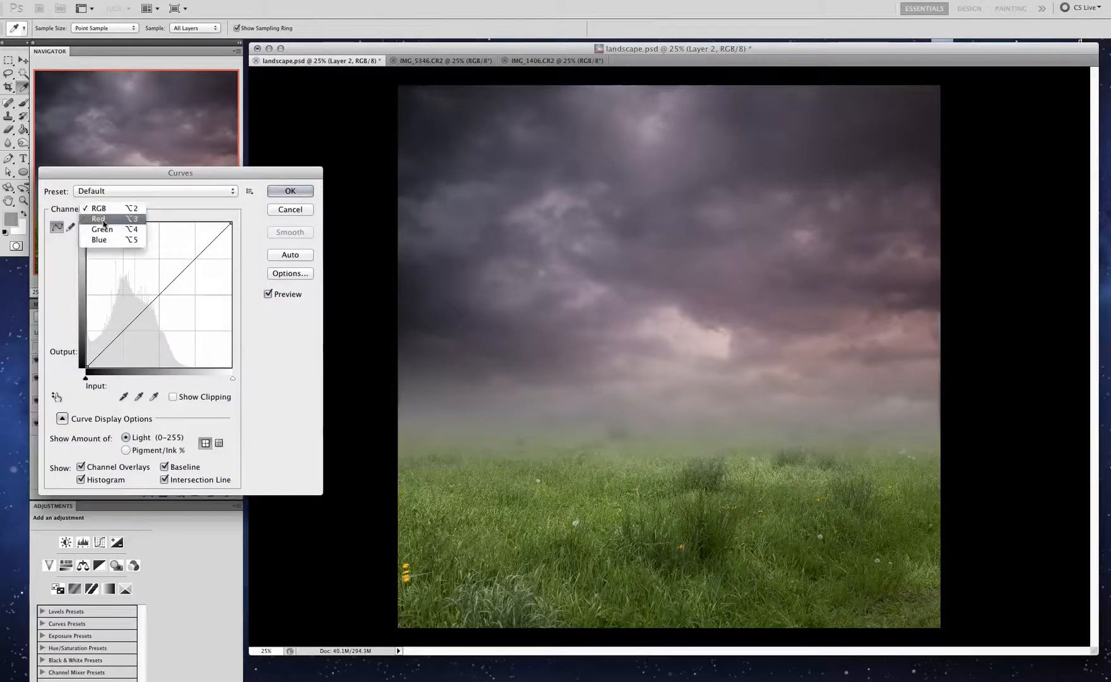
left_click(101, 229)
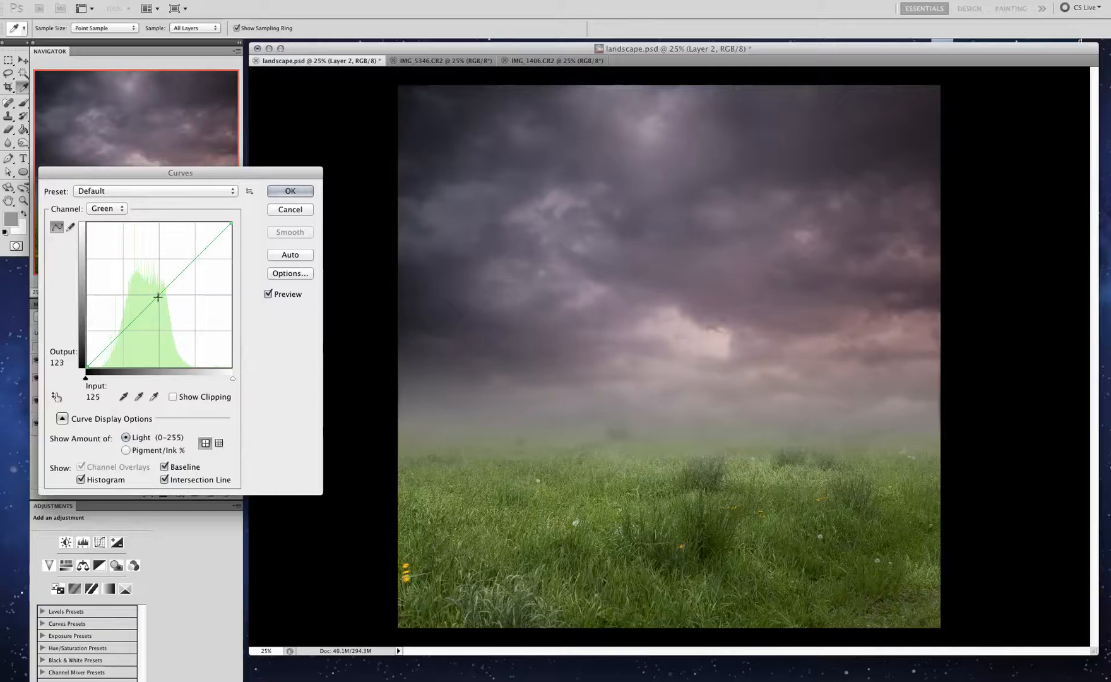
left_click_drag(158, 297, 175, 321)
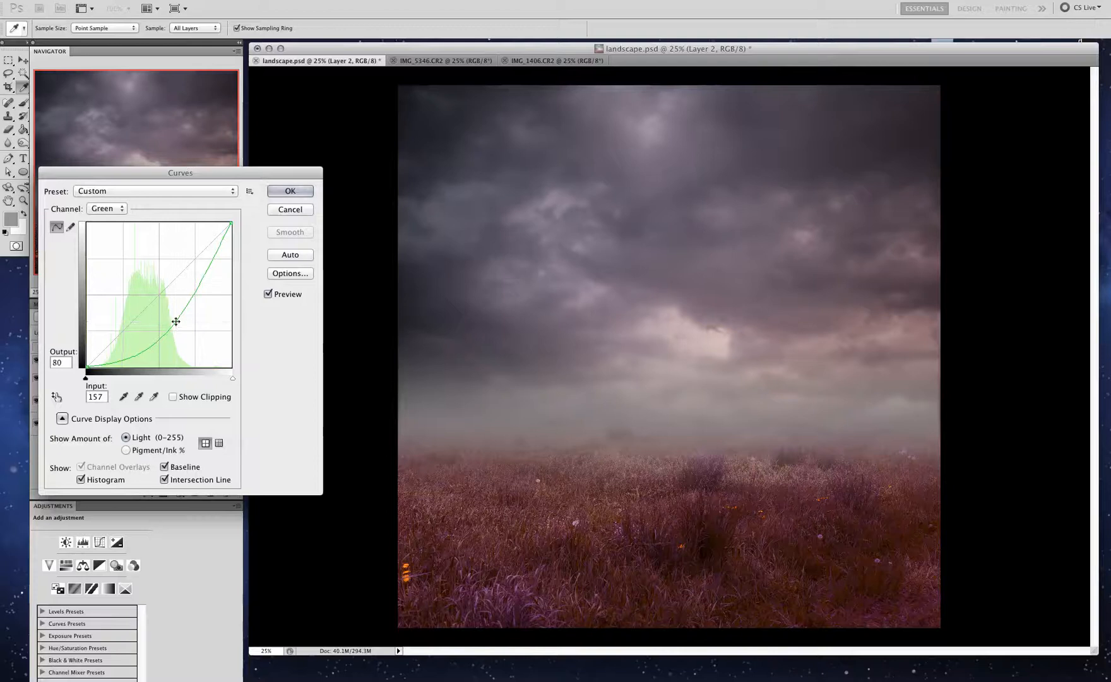
left_click(274, 191)
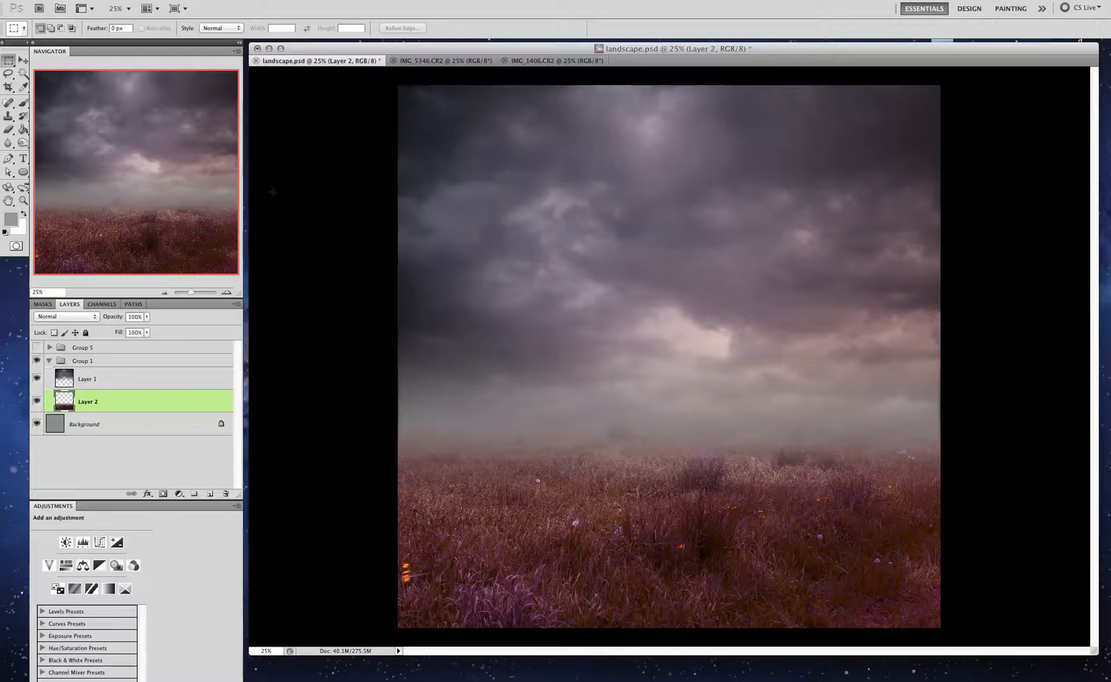
Add a Levels adjustment layer above Group 5 with Normal mode and 100% opacity.
left_click(109, 346)
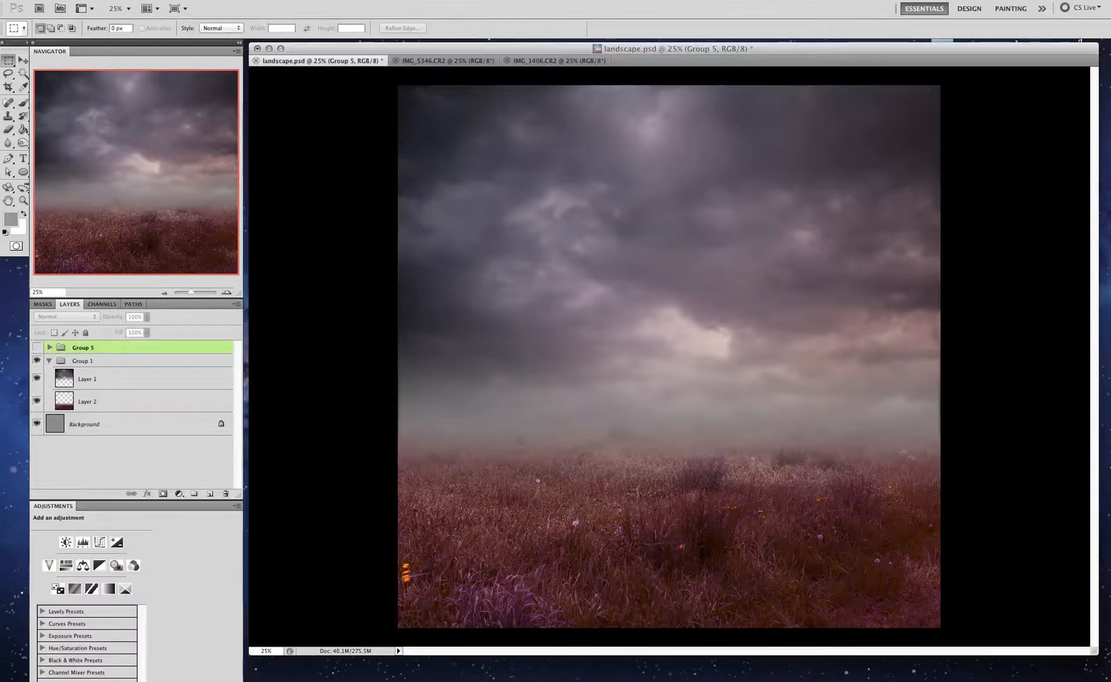
left_click(180, 0)
mouse_move(214, 107)
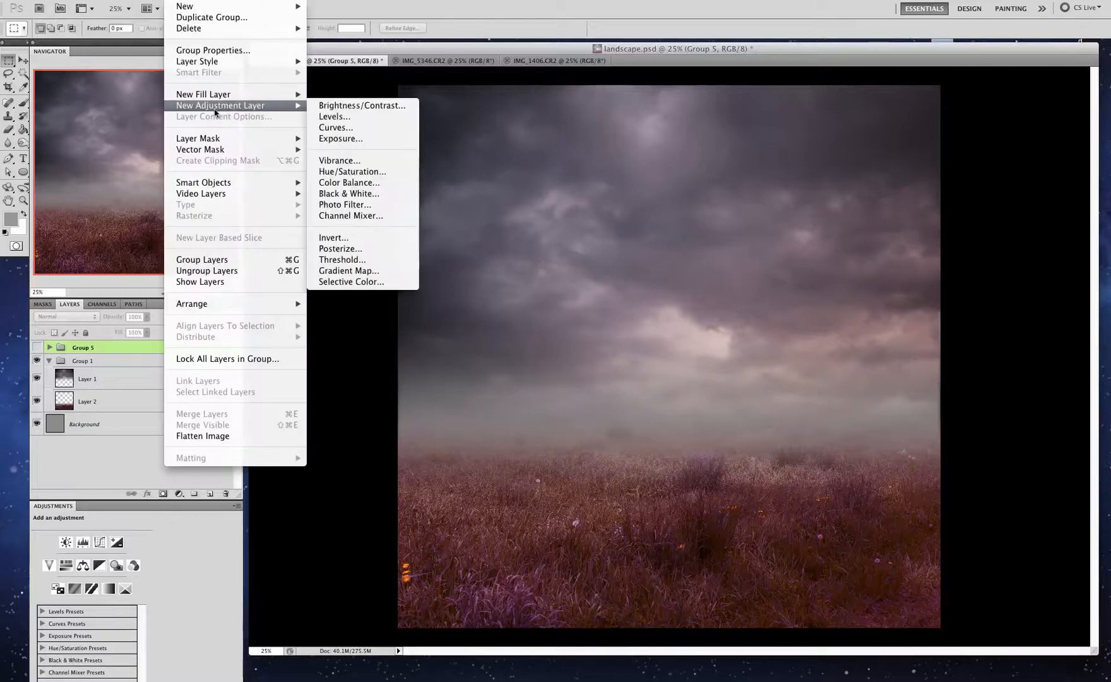
left_click(349, 118)
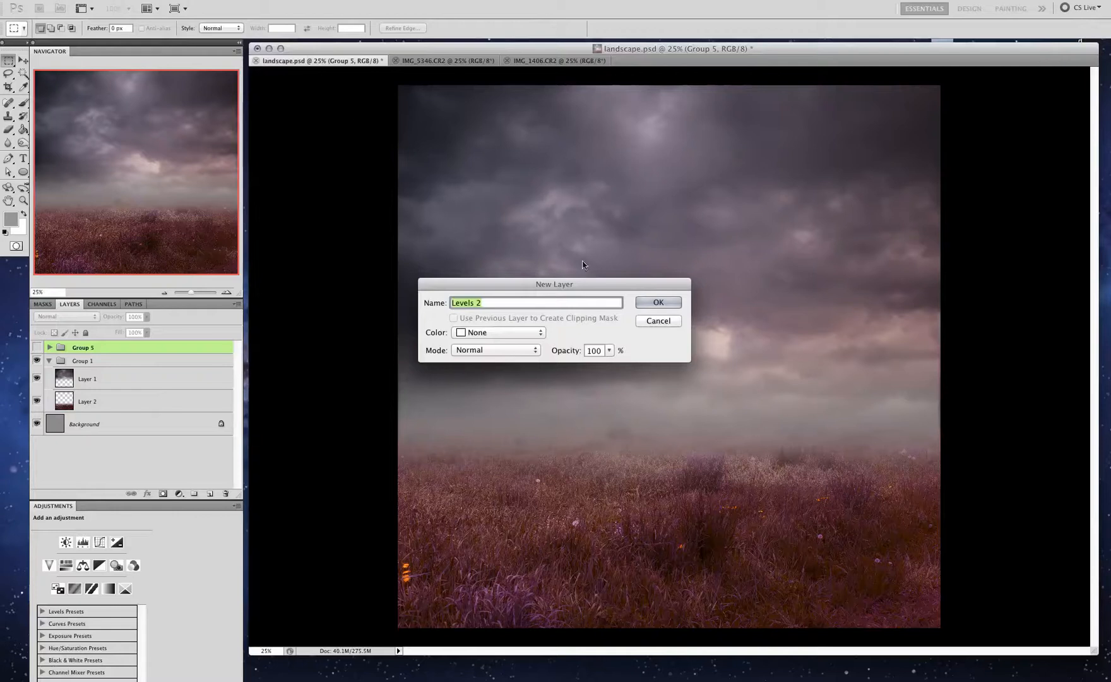
left_click(657, 305)
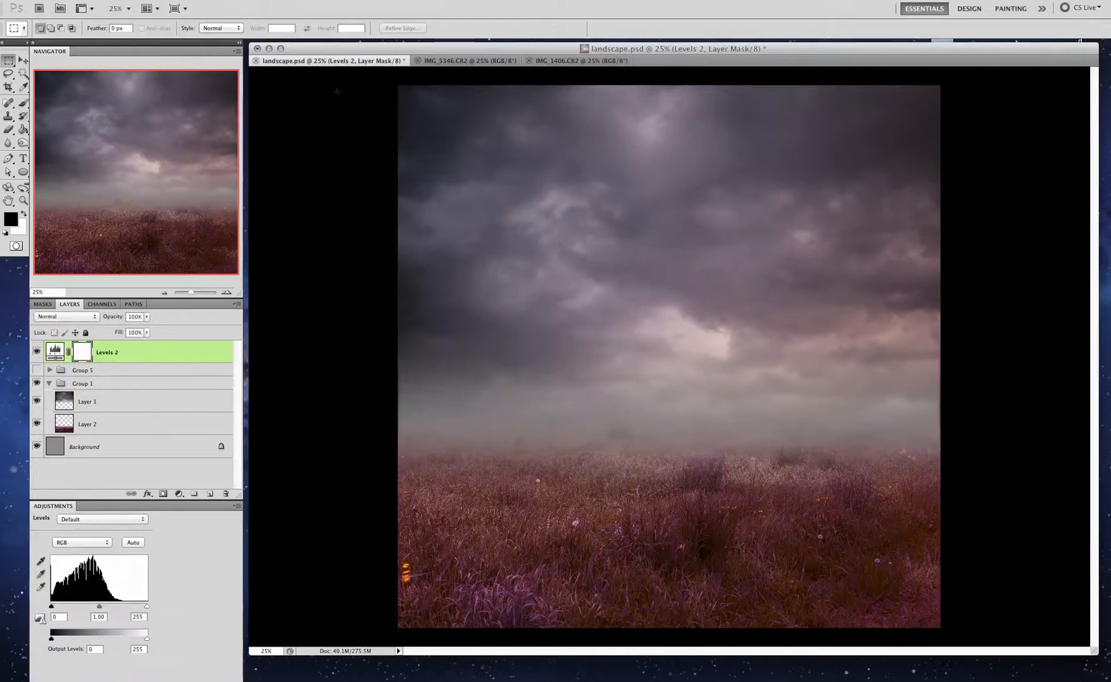
Add a Curves adjustment layer above the Levels layer and apply the Strong Contrast (RGB) preset.
left_click(178, 1)
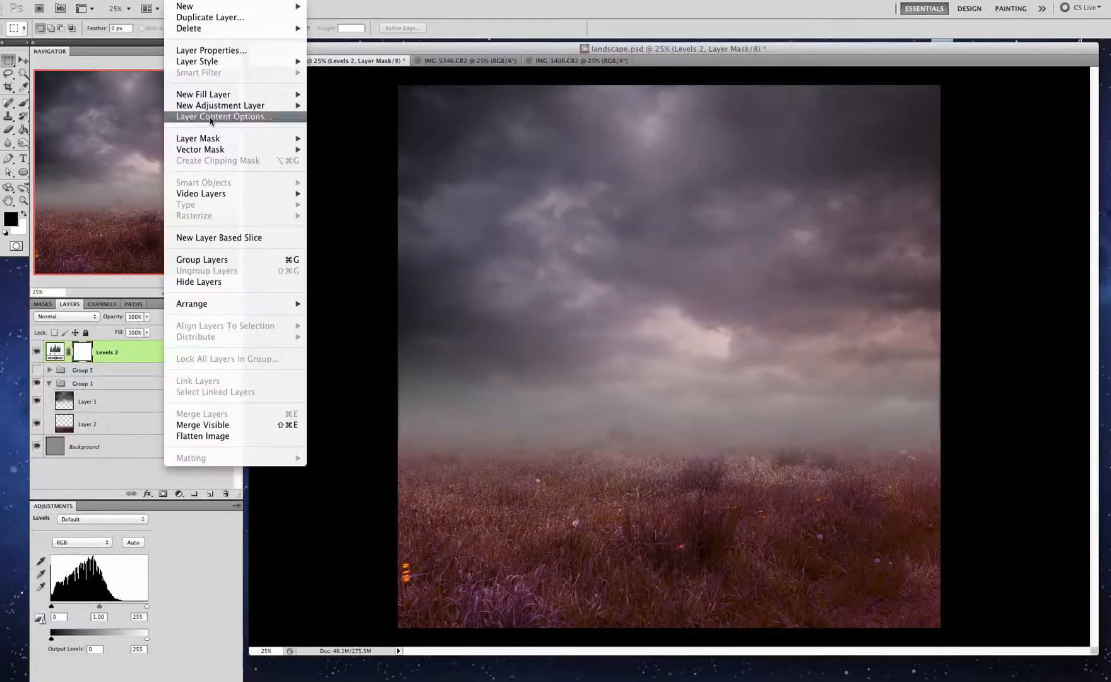
mouse_move(274, 108)
left_click(341, 128)
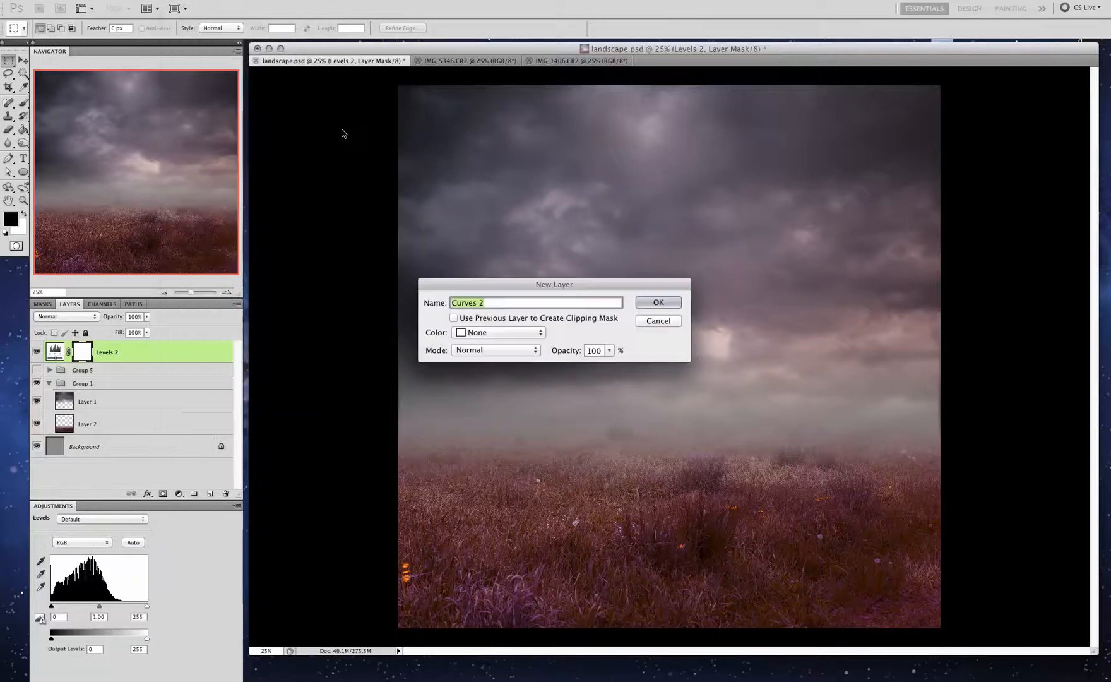
left_click(658, 302)
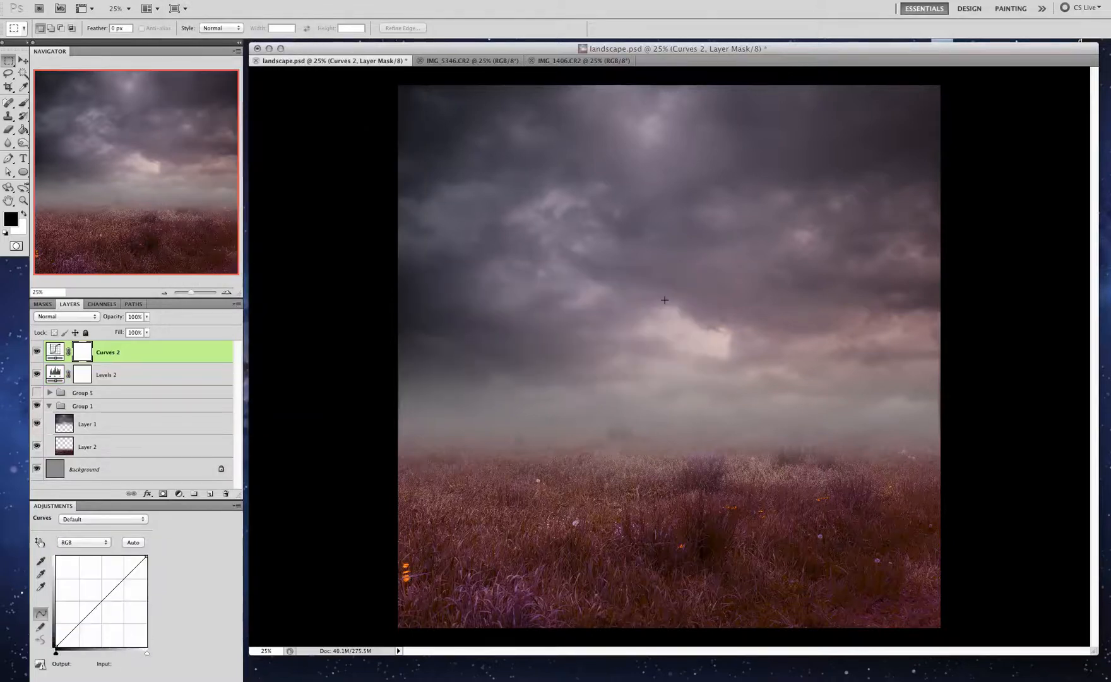
left_click(89, 523)
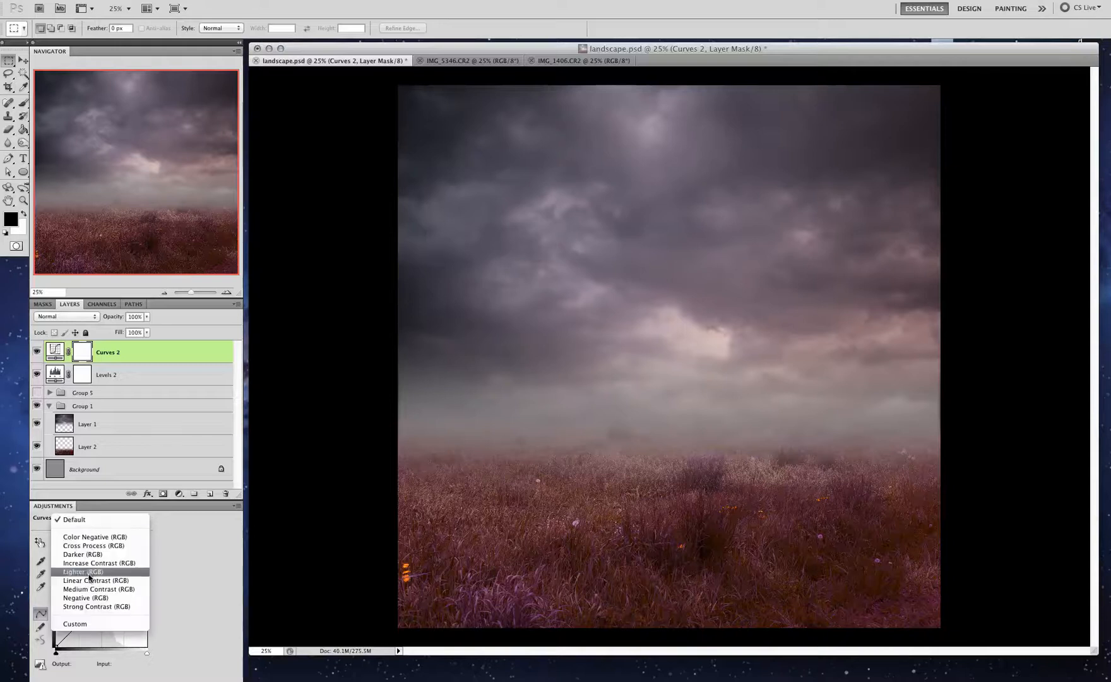
left_click(89, 607)
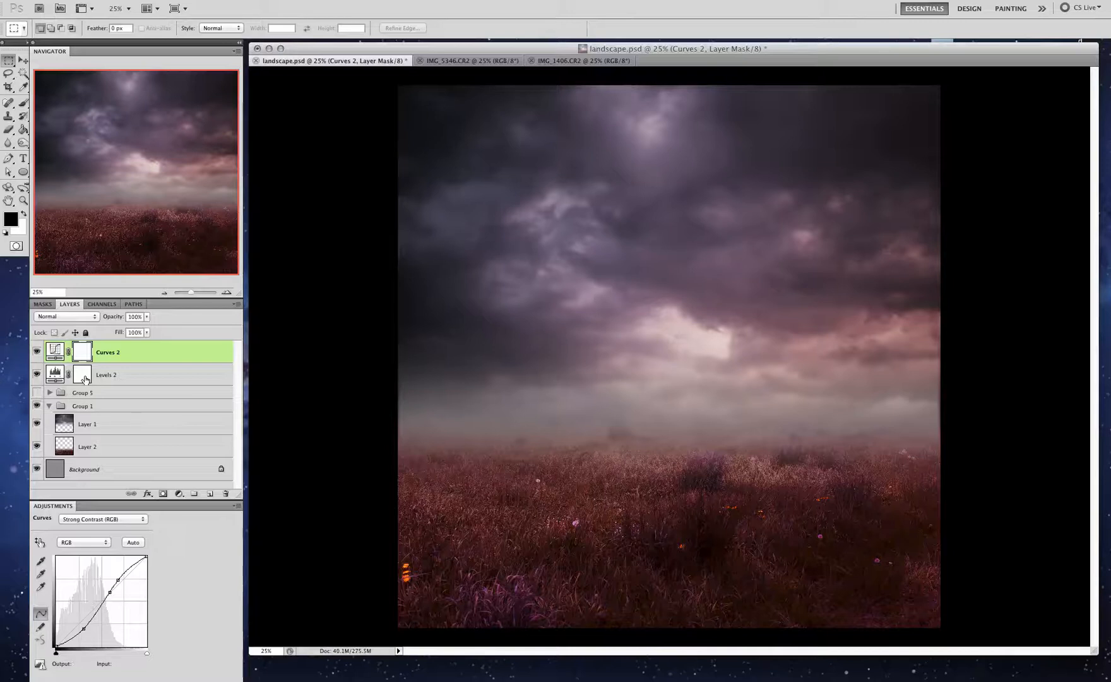
On the Levels adjustment layer, set the white input level to 212 and the midtone to 0.89.
left_click(108, 377)
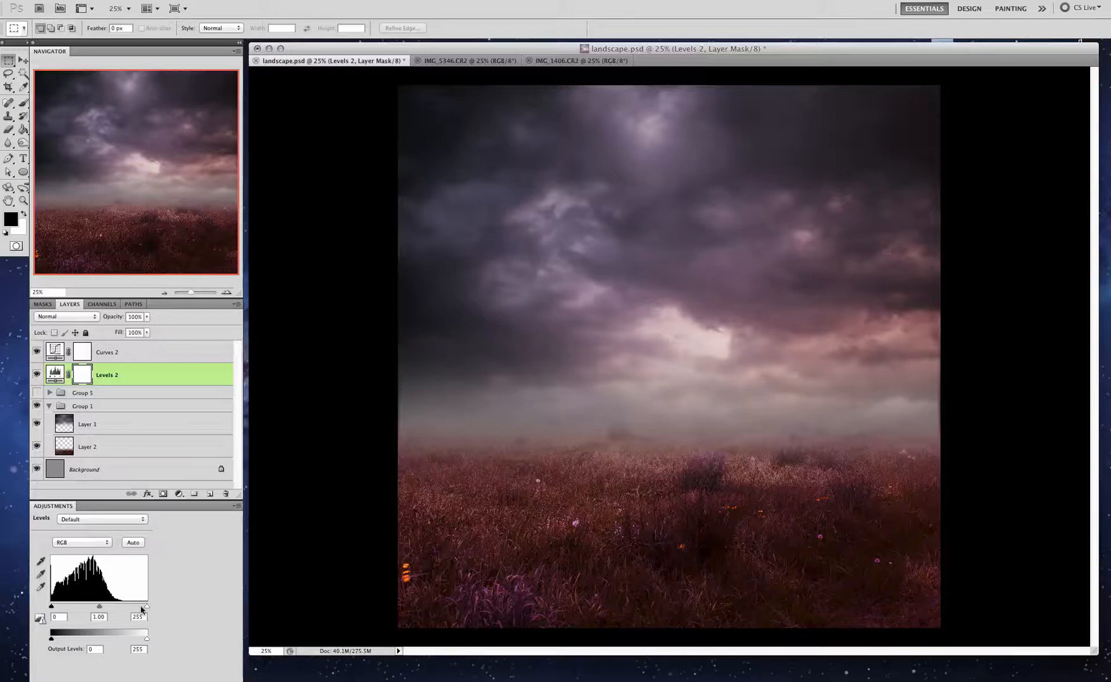
left_click_drag(142, 606, 131, 607)
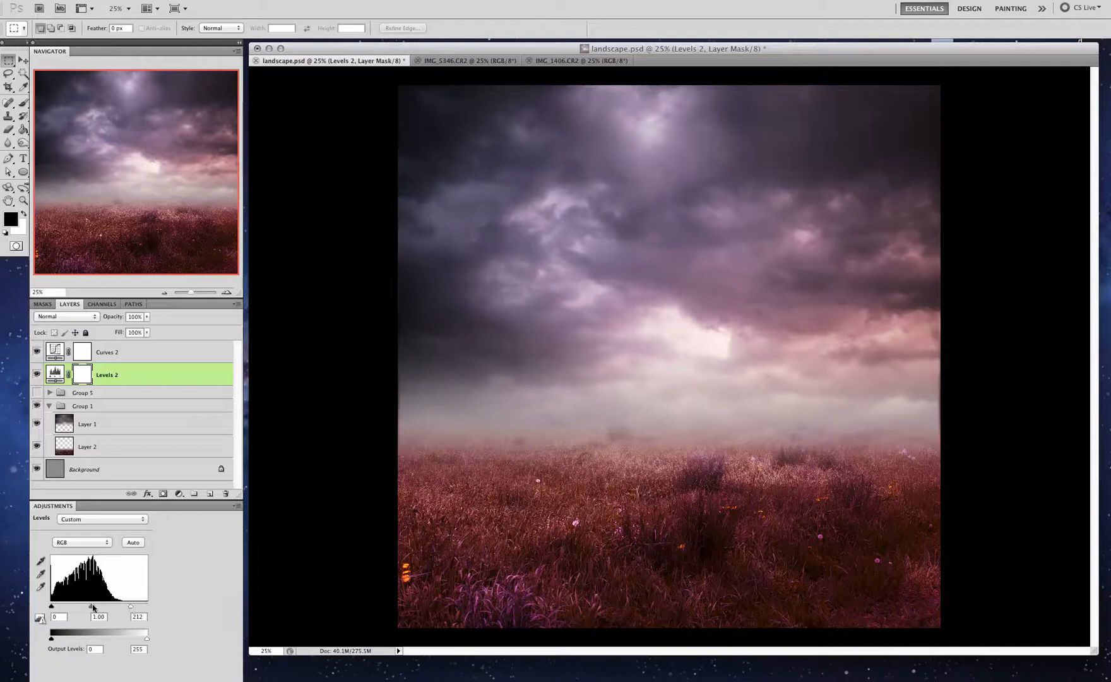
left_click_drag(92, 608, 94, 607)
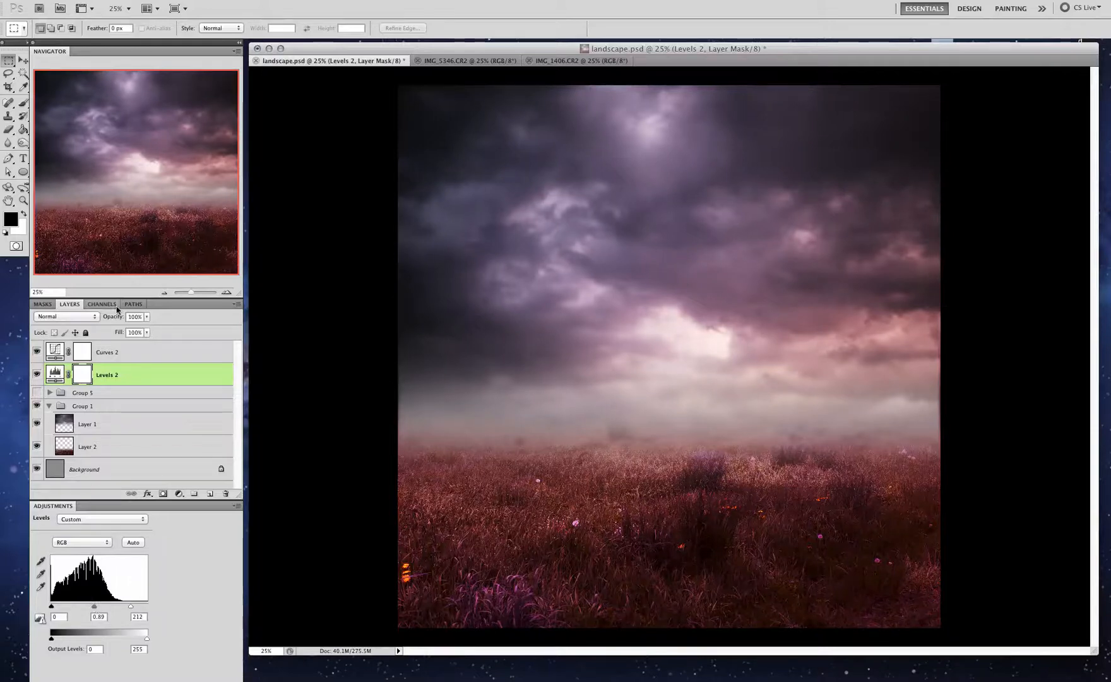
Duplicate the sky layer Layer 1 and set the copy to Screen blending at 51% opacity.
left_click(137, 429)
left_click_drag(137, 430, 210, 494)
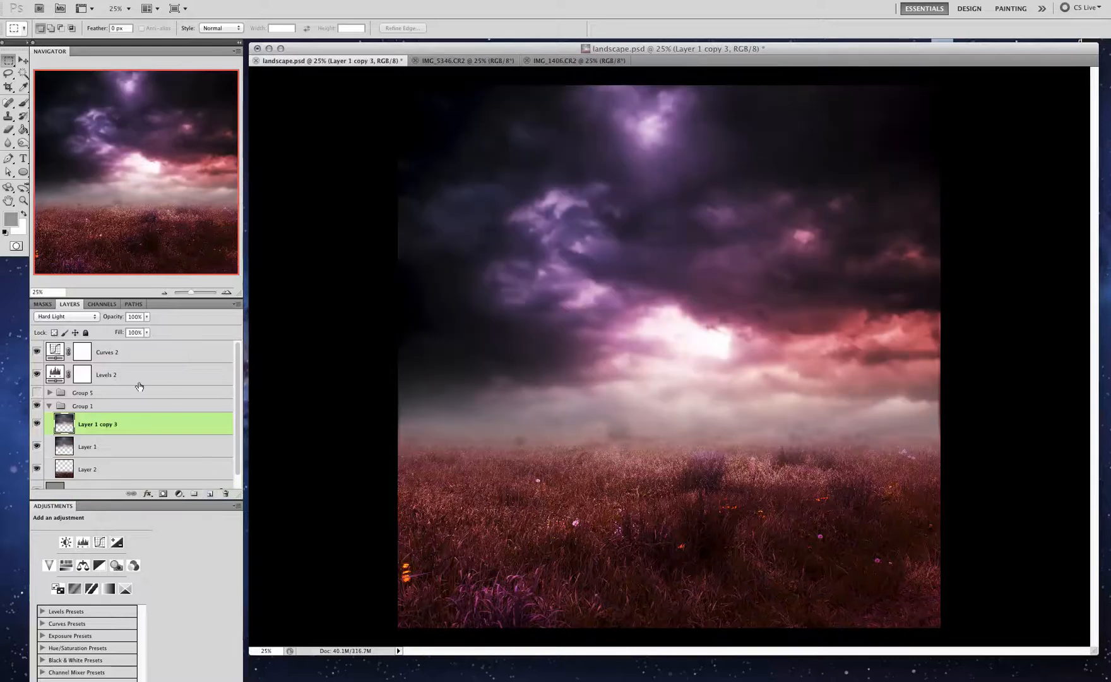
left_click(66, 318)
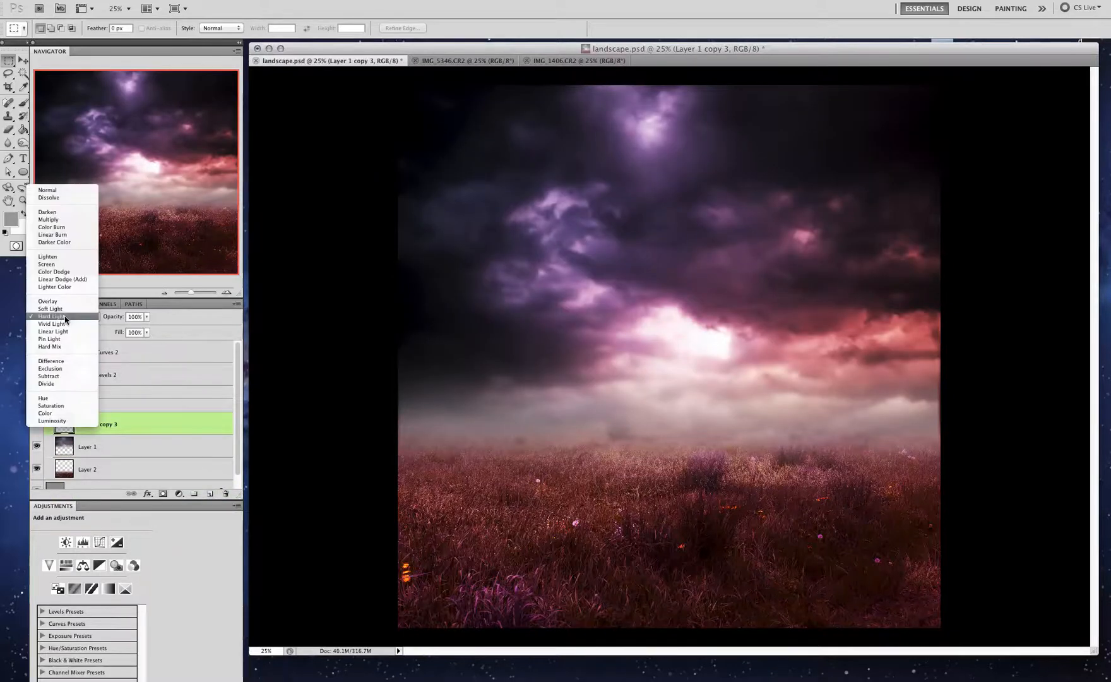
left_click(50, 264)
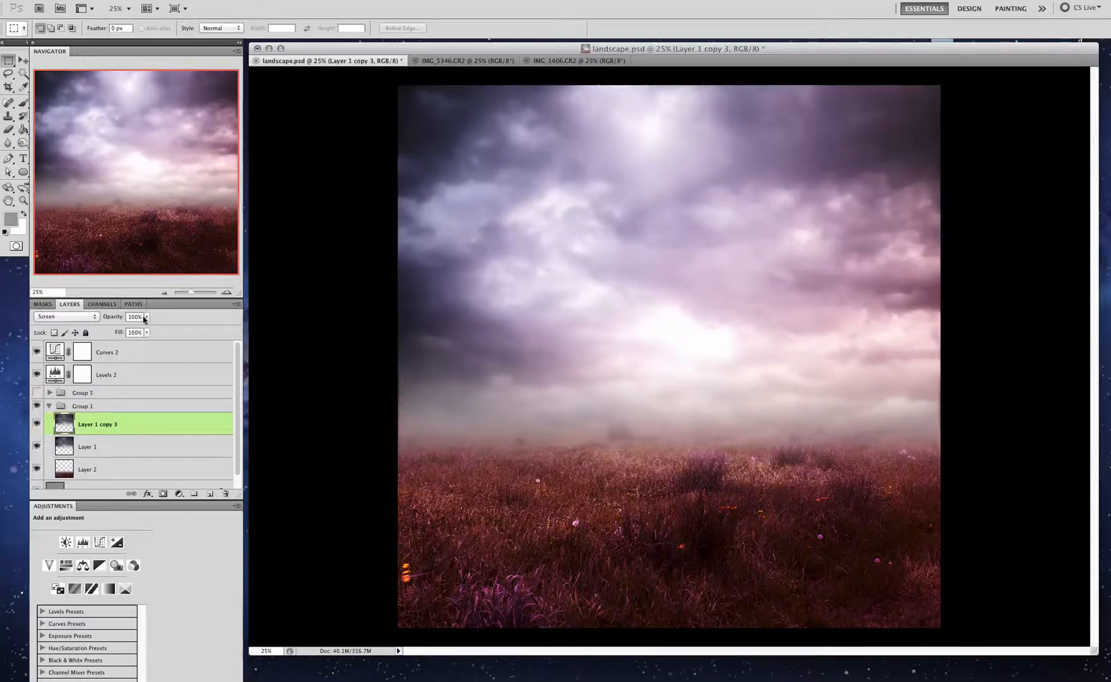
left_click(147, 317)
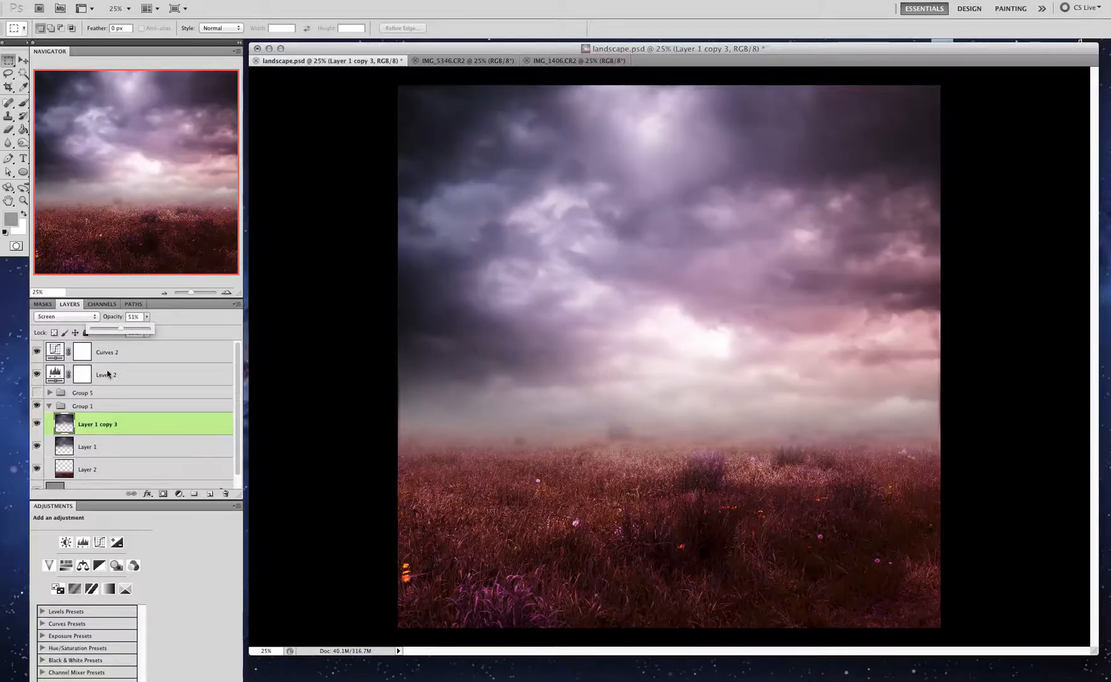
Apply a Gaussian Blur with a 46.4 pixel radius to the duplicated sky layer.
left_click(250, 0)
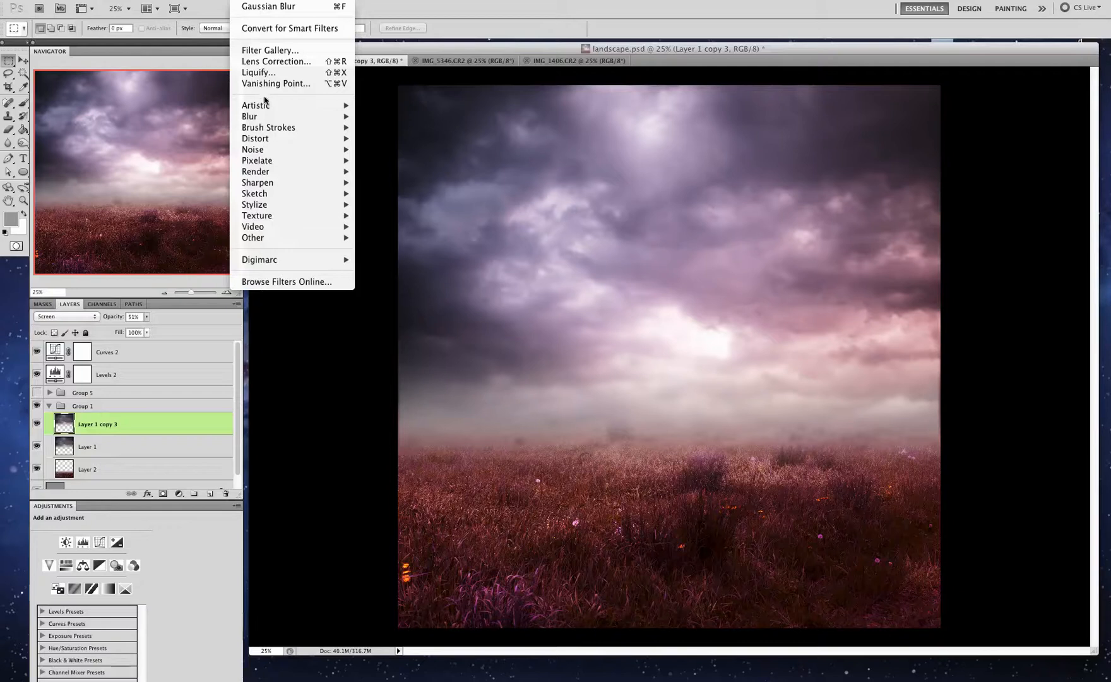
mouse_move(286, 118)
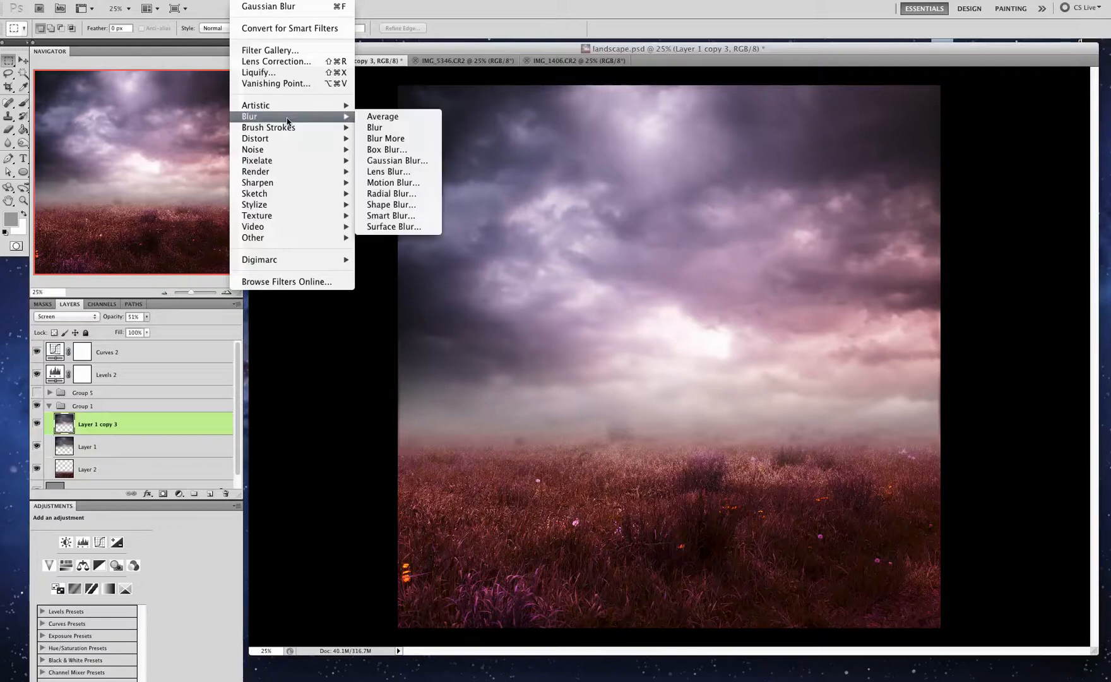
left_click(376, 161)
left_click(89, 474)
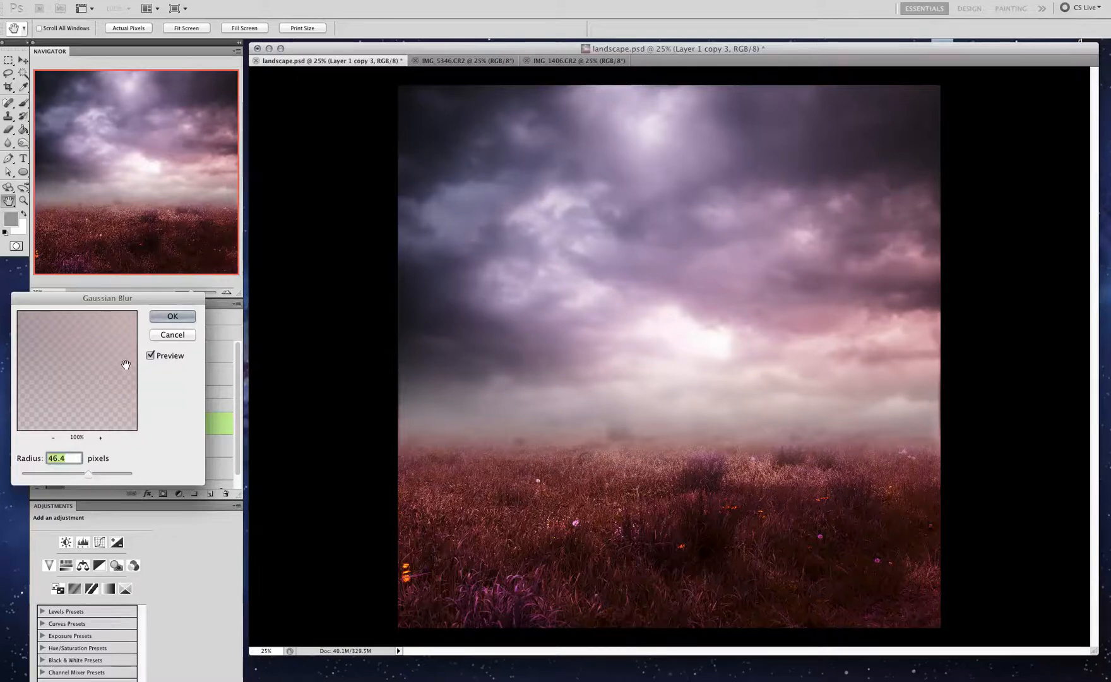
left_click(168, 316)
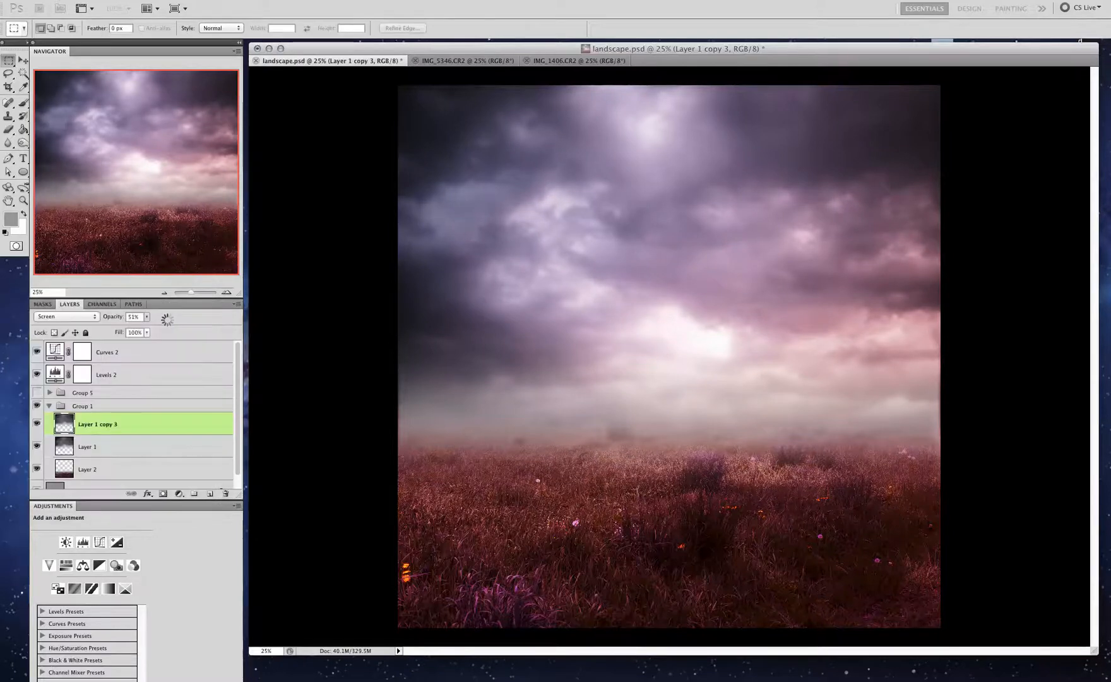
Set Layer 2's blend mode to Hard Light and the Levels 2 adjustment layer's midtone to 0.65.
left_click(110, 477)
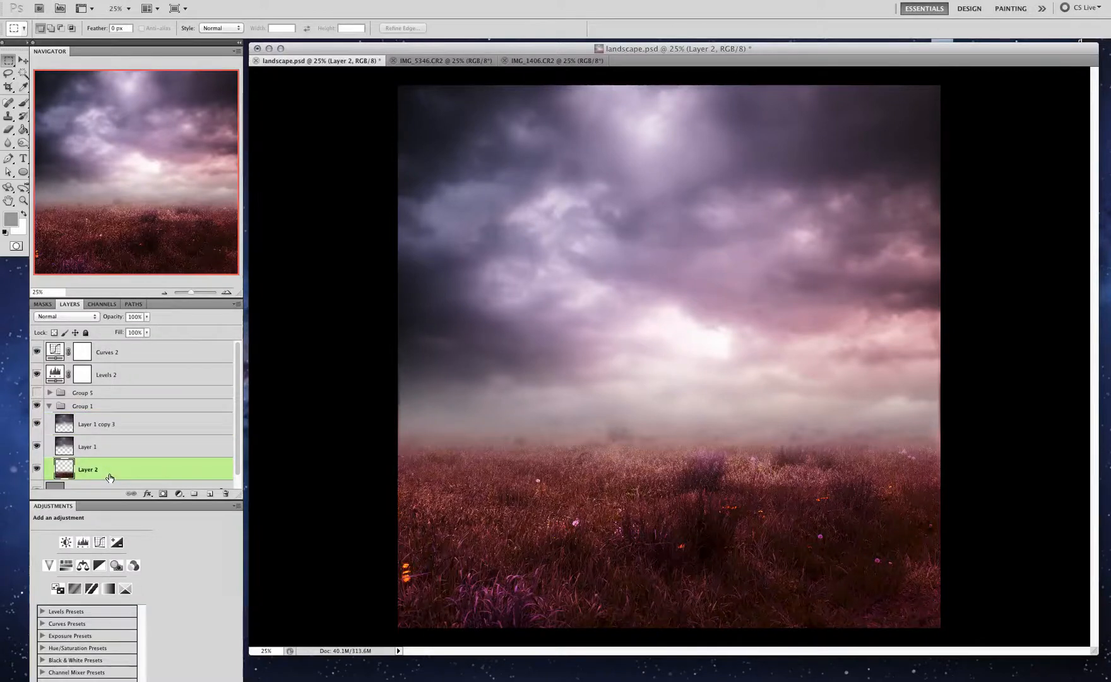
left_click(74, 315)
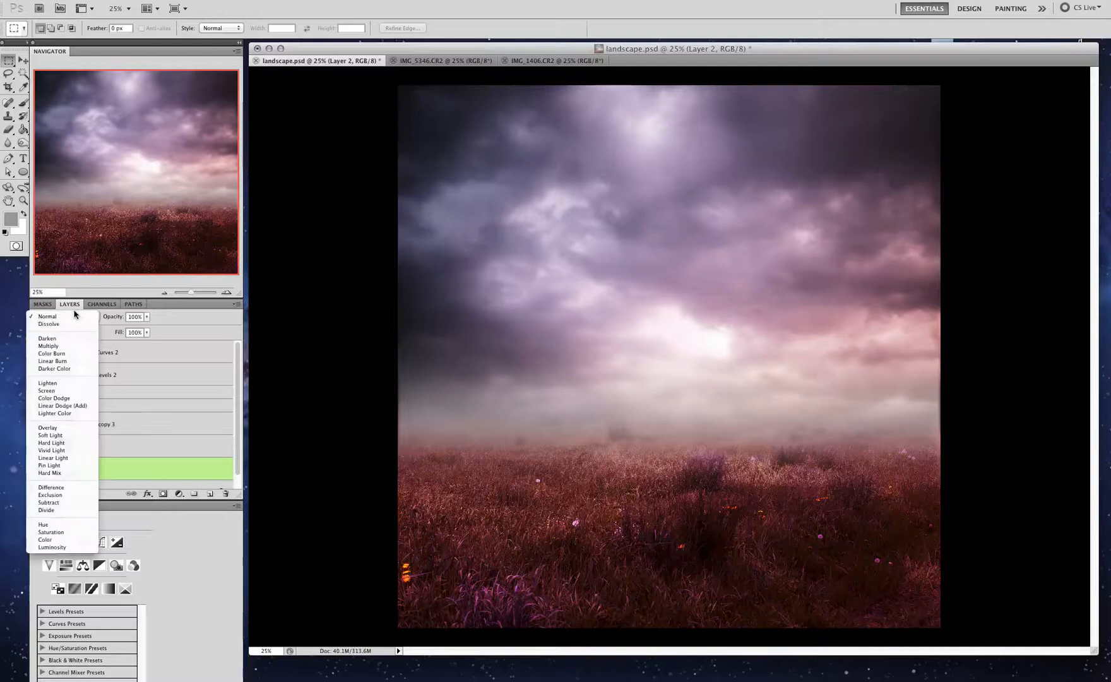
left_click(56, 443)
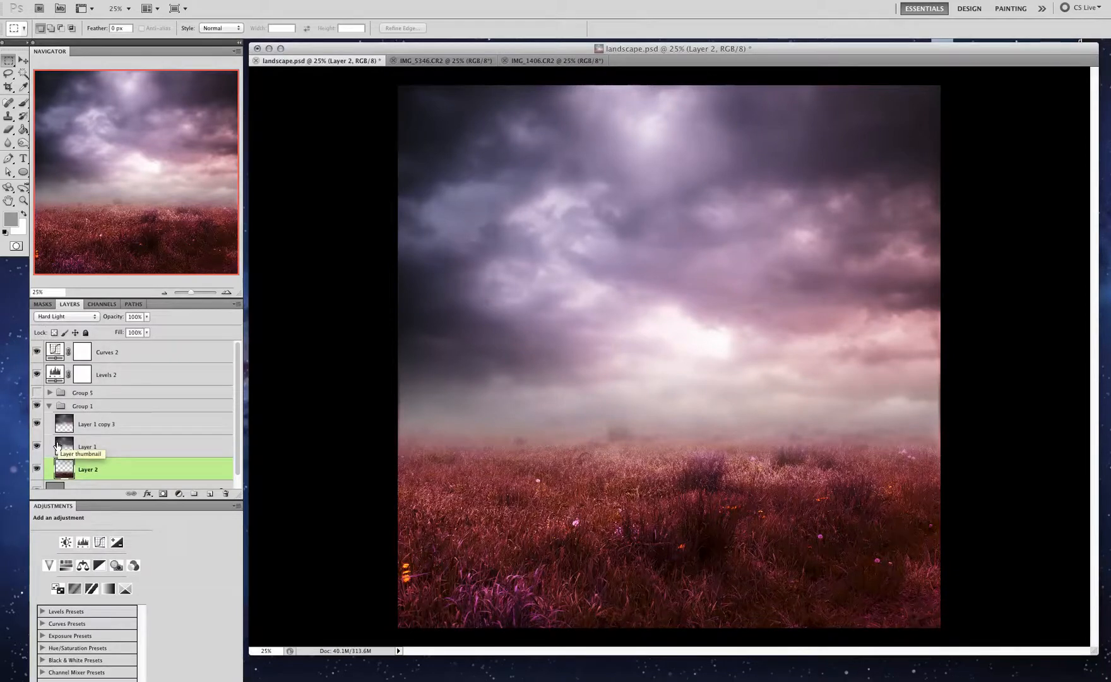
left_click(103, 374)
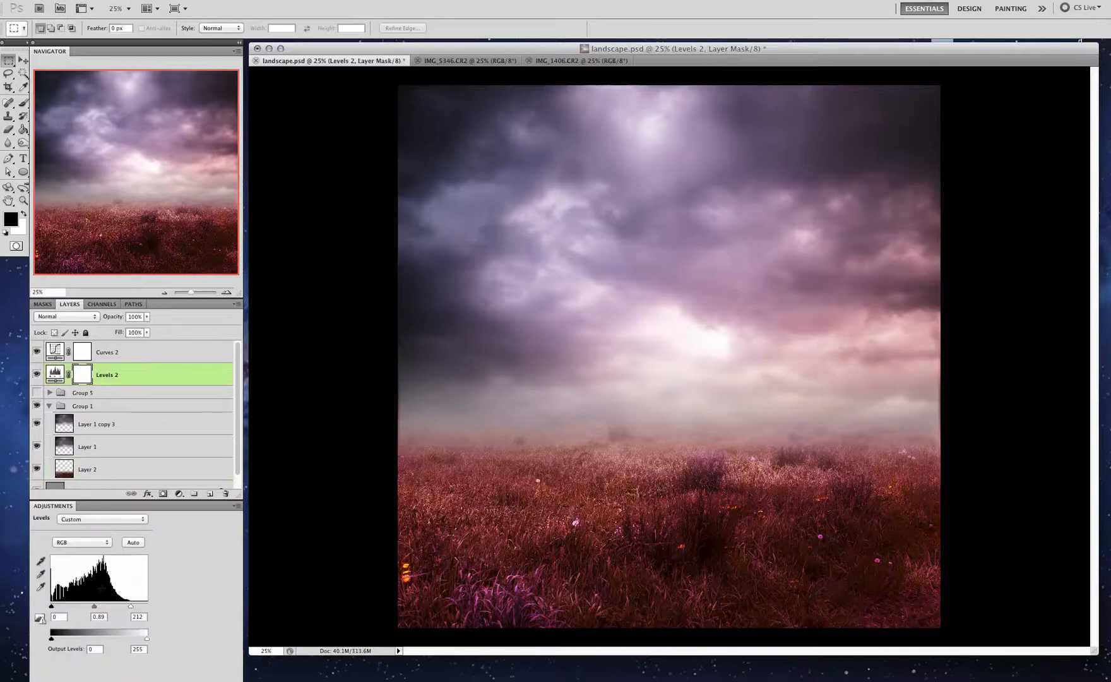
left_click_drag(94, 606, 101, 607)
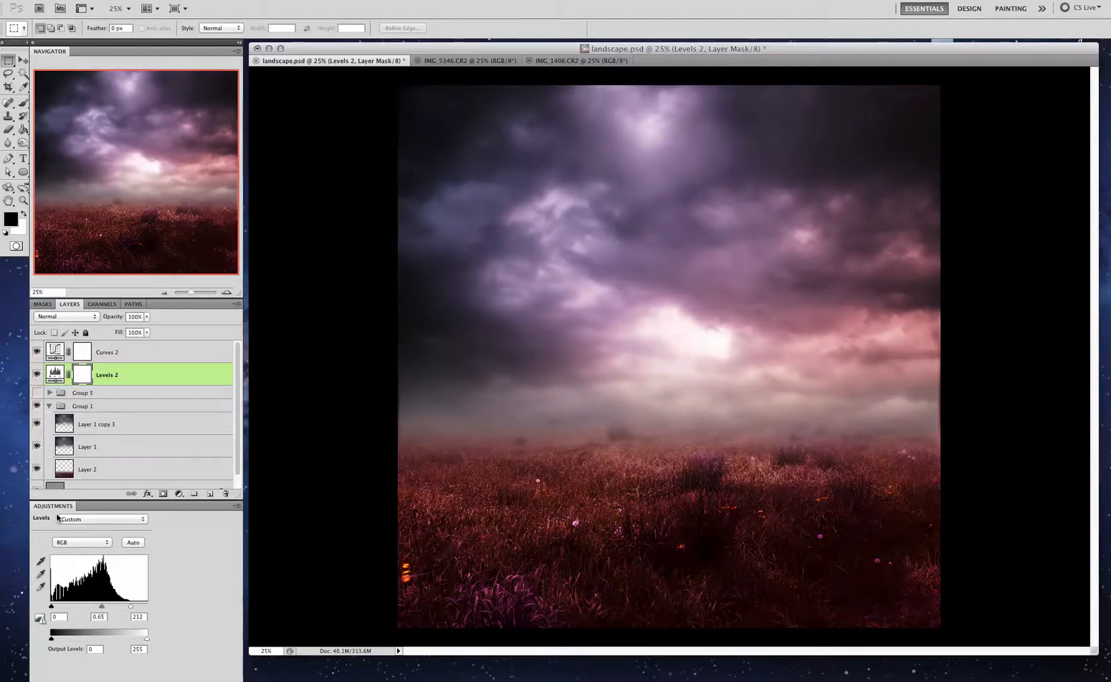
Duplicate the meadow layer Layer 2 and set the copy to Screen blending at 55% opacity.
left_click(102, 468)
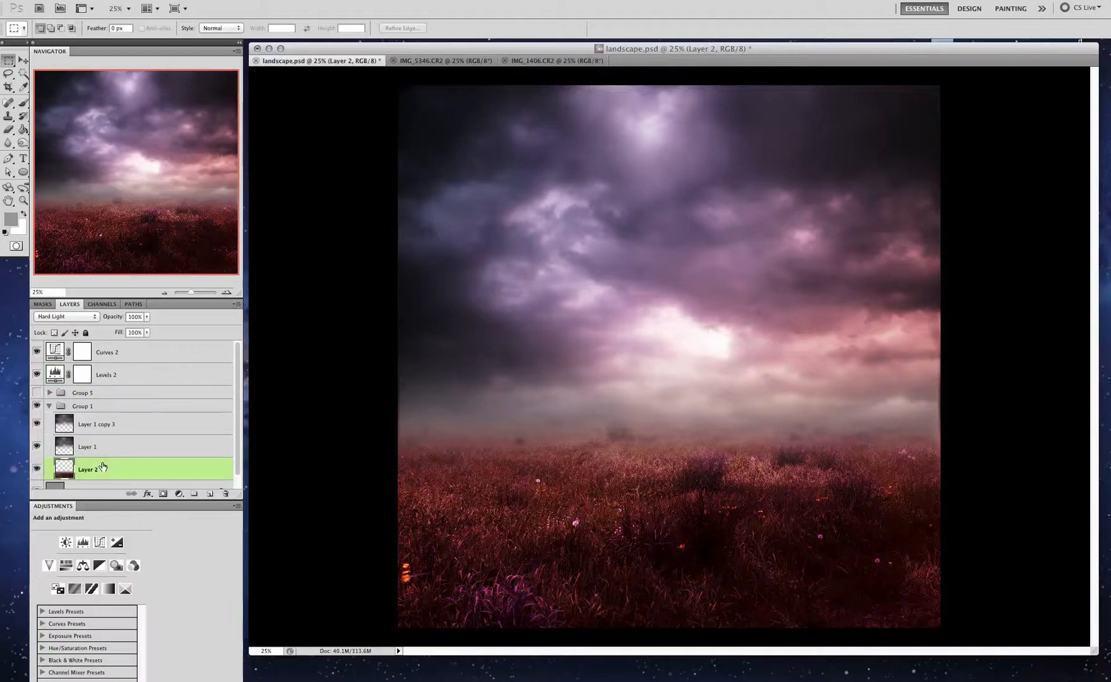
left_click_drag(132, 469, 208, 493)
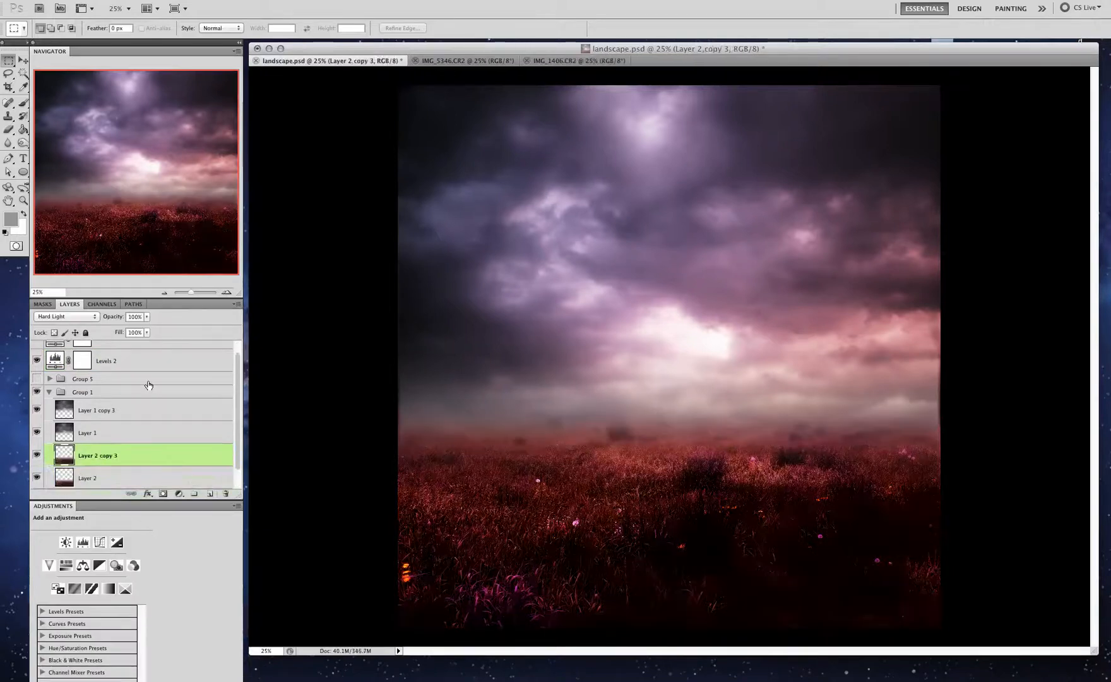
left_click(66, 316)
left_click(61, 263)
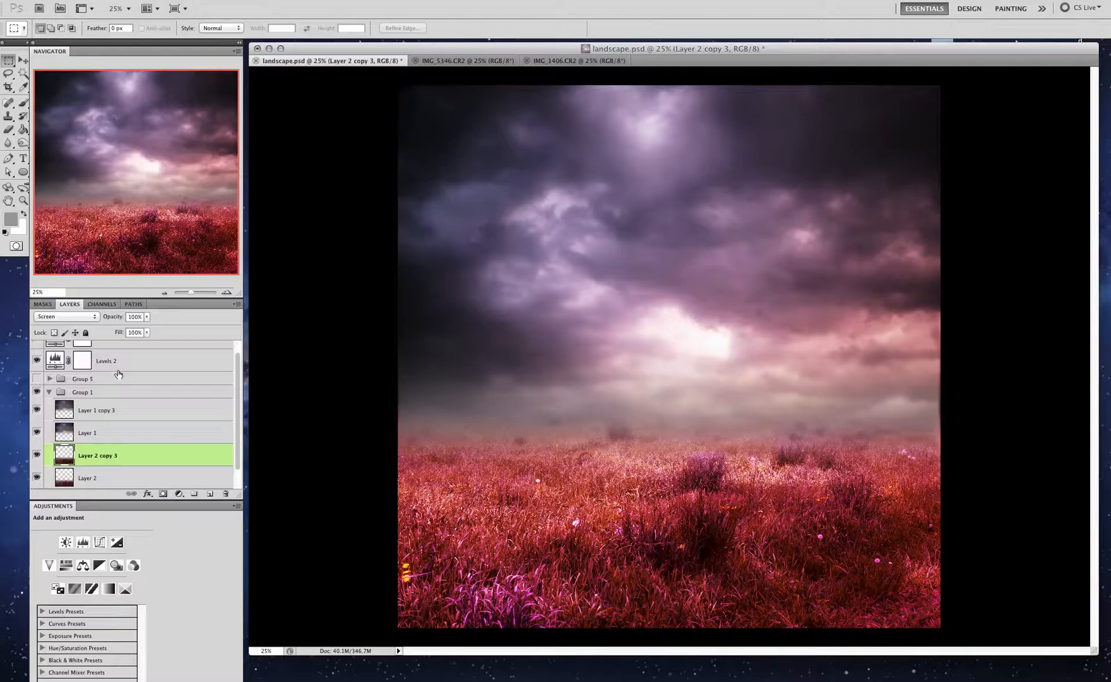
left_click(148, 318)
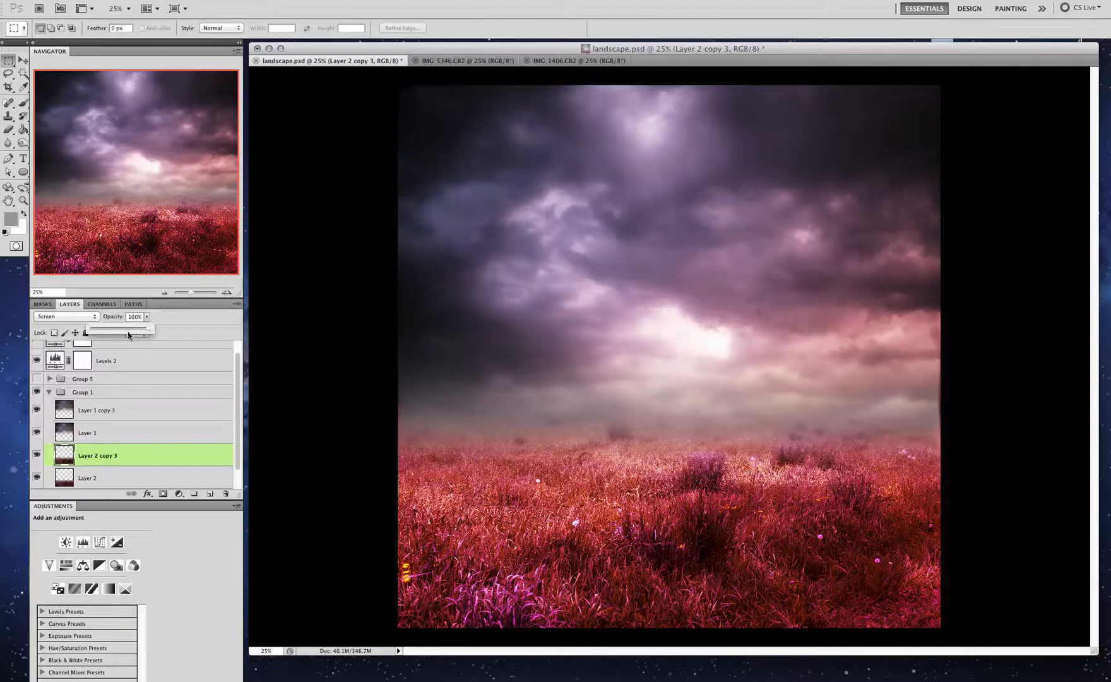
left_click_drag(124, 331, 123, 331)
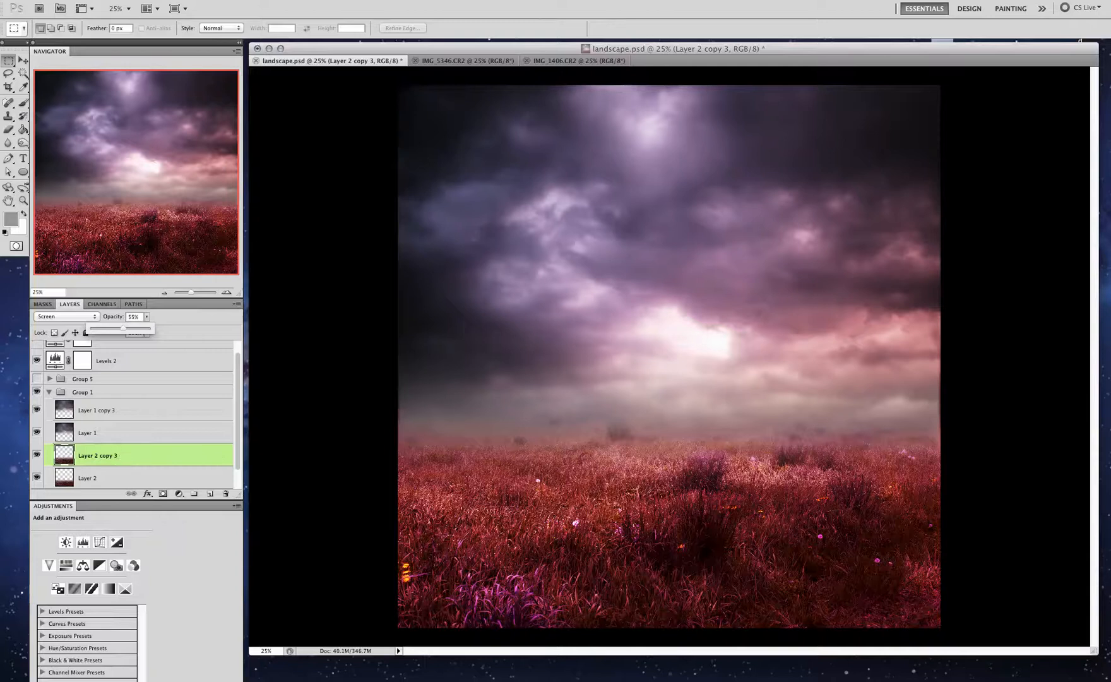
Add a Hue/Saturation adjustment layer above the duplicated meadow layer and reduce its saturation.
left_click(181, 0)
mouse_move(214, 106)
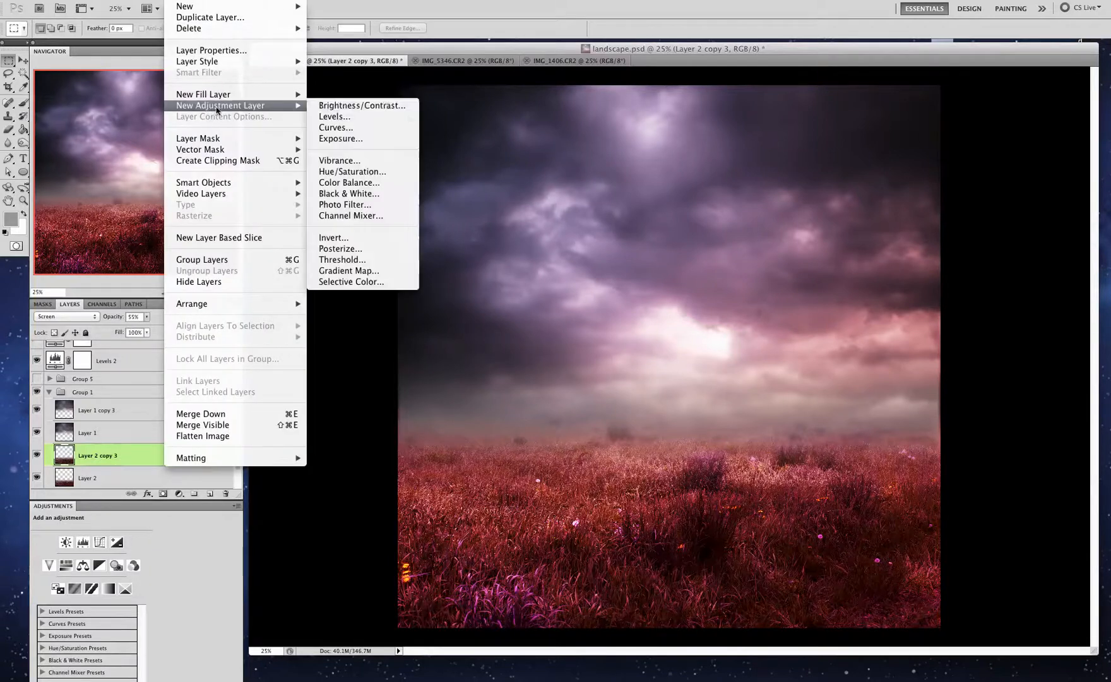
left_click(365, 173)
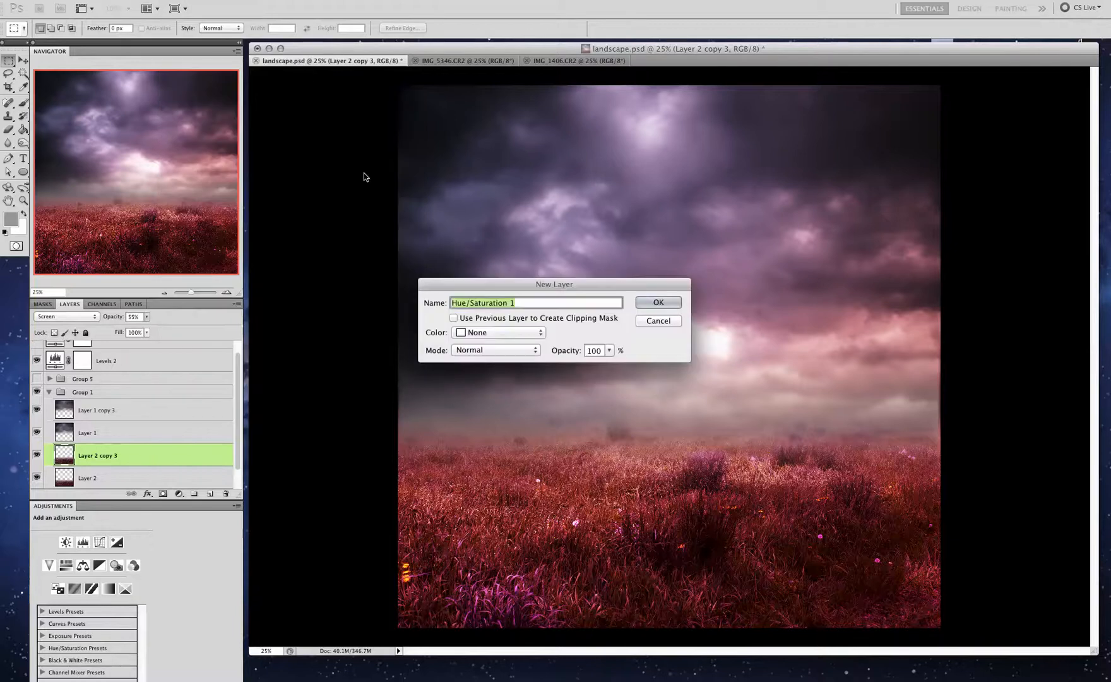
left_click(663, 302)
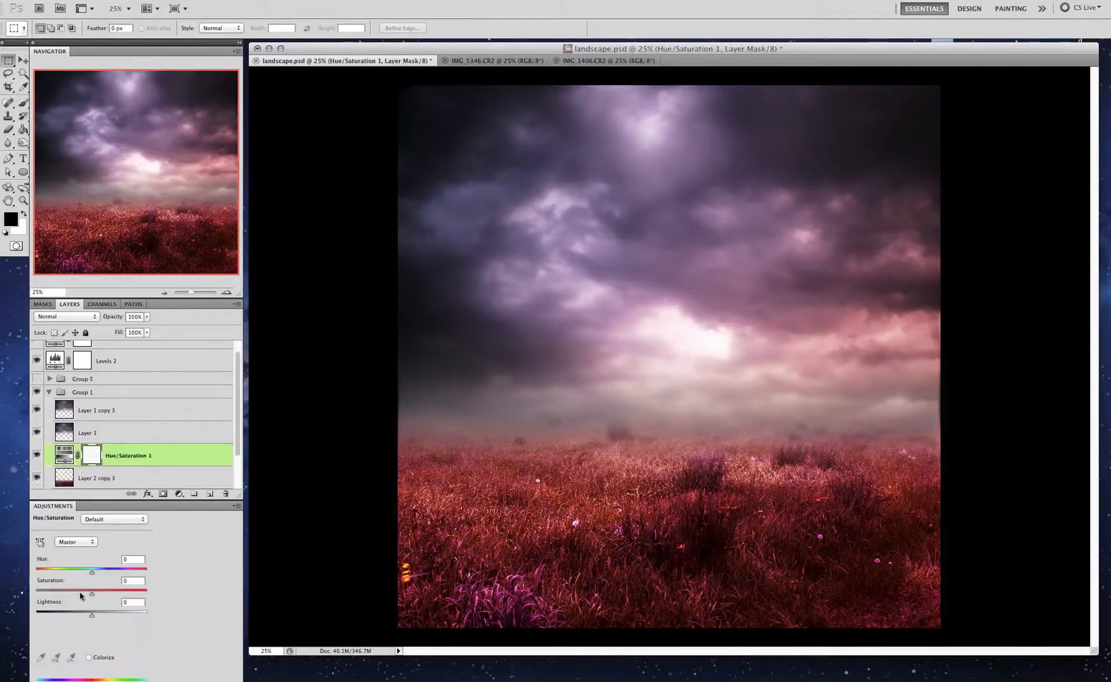
left_click(80, 593)
Group Layer 1 and its copy inside Group 1 and name the new group "sky".
left_click(114, 417)
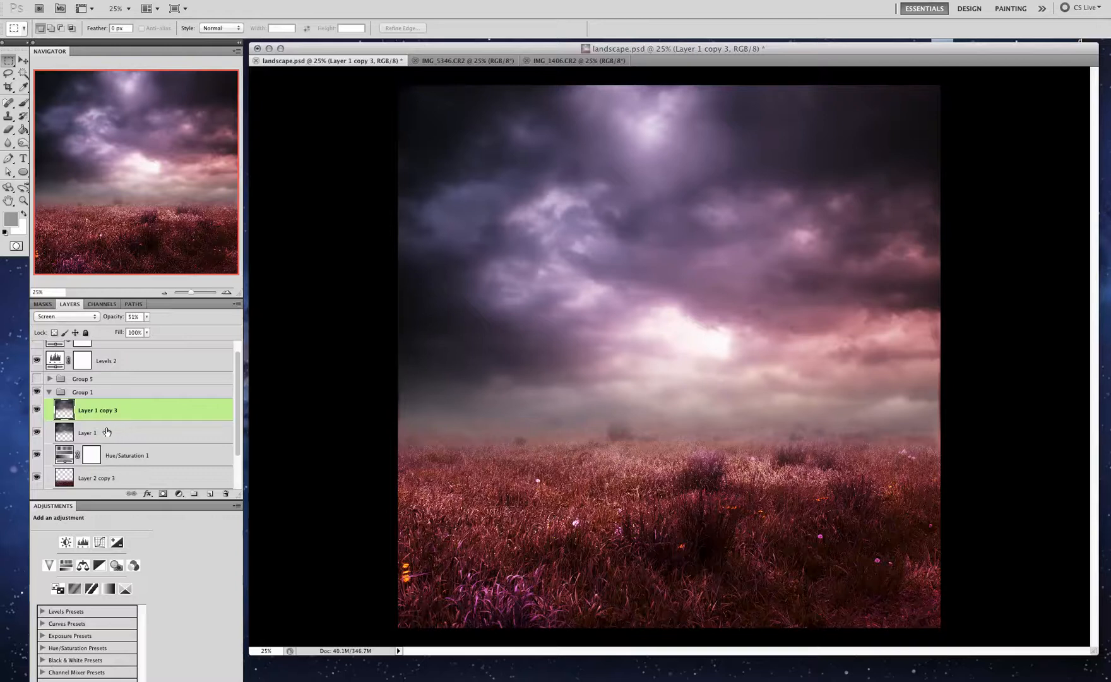
left_click(107, 431, "shift")
right_click(107, 432)
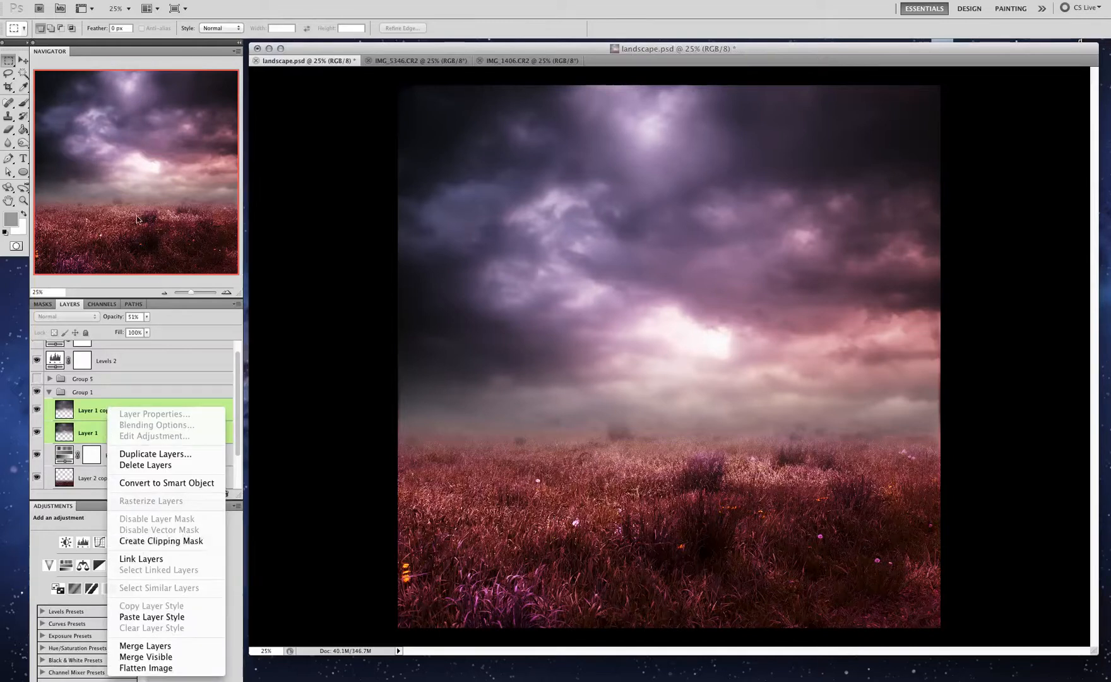
left_click(177, 0)
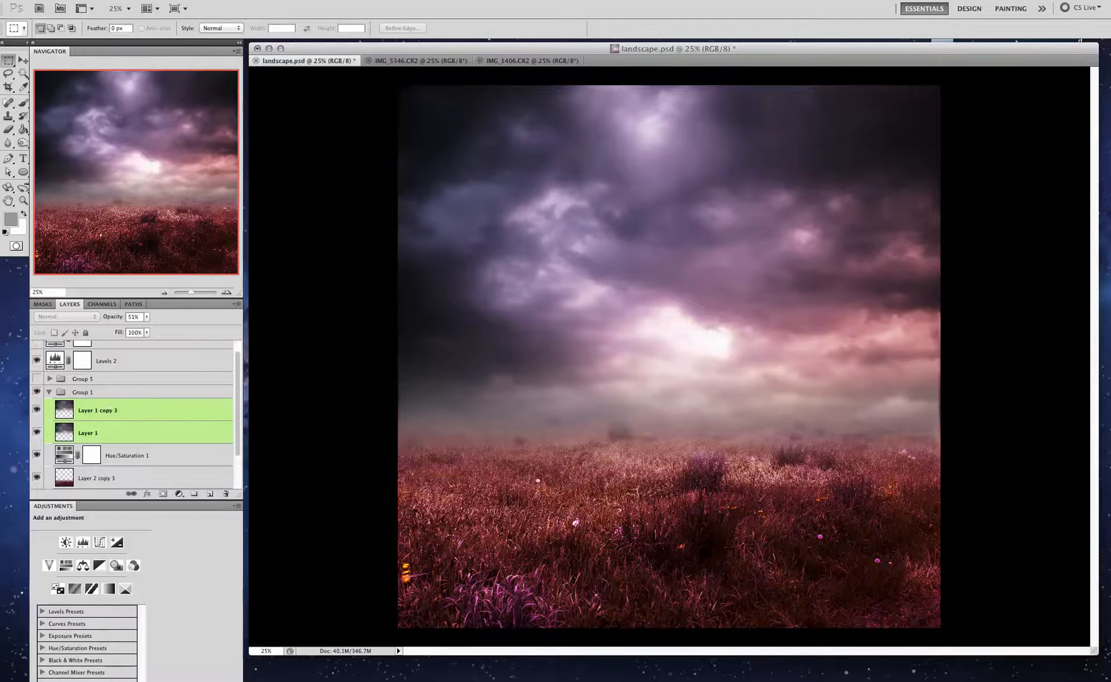
left_click(177, 0)
left_click(291, 259)
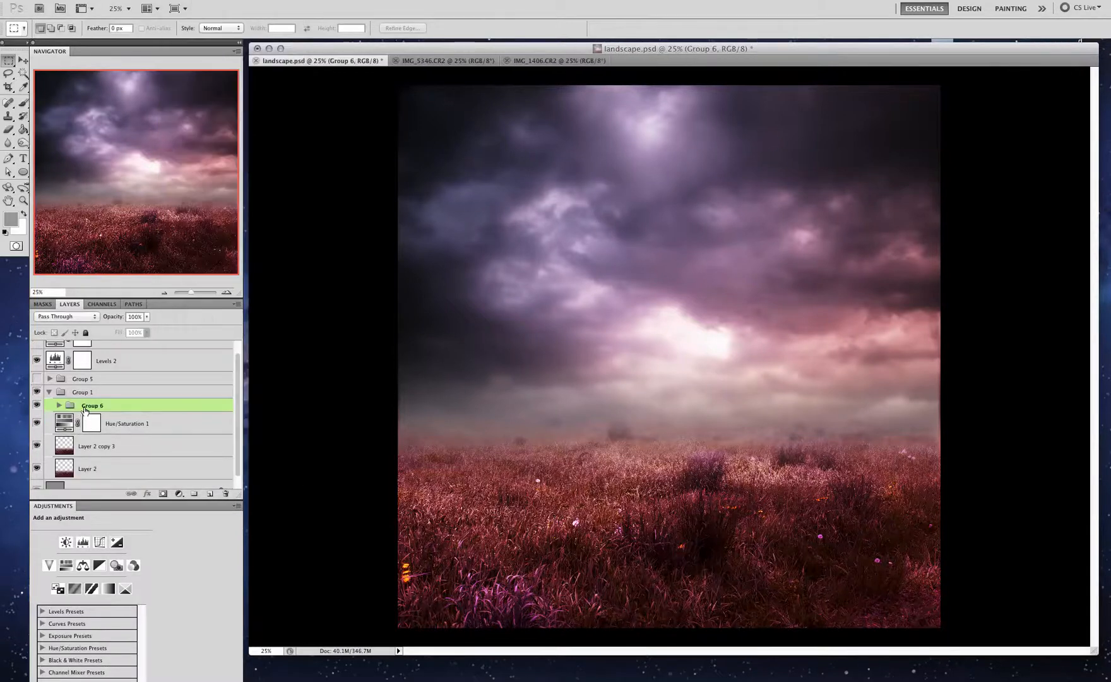
double_click(89, 405)
type("sky")
left_click(115, 442)
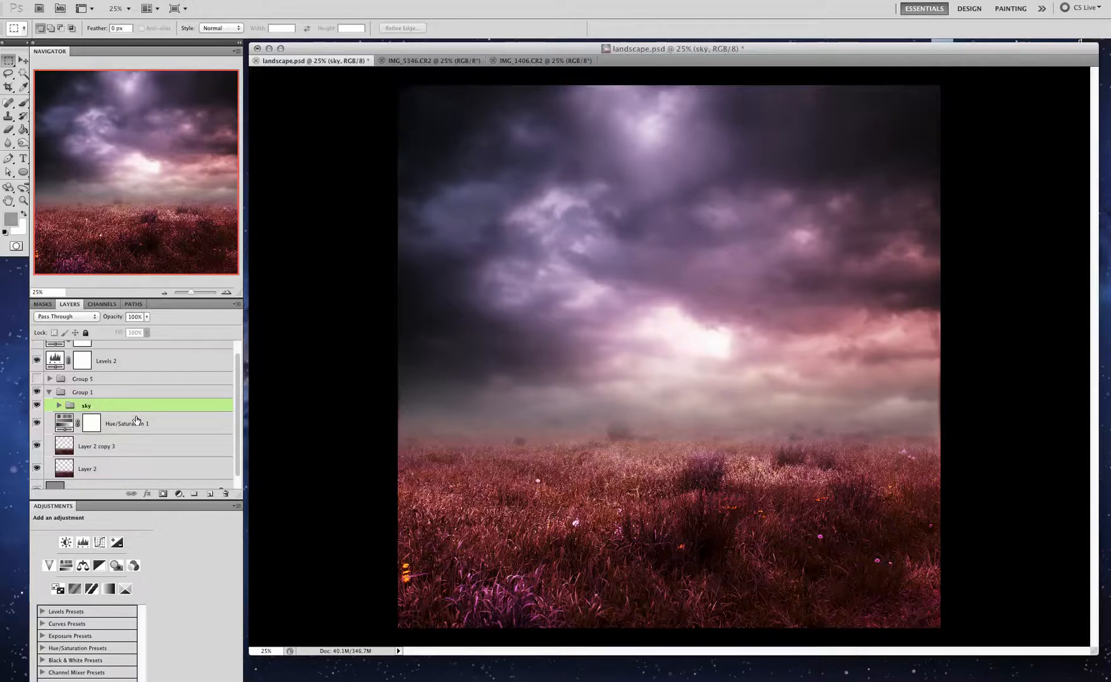
left_click(121, 411)
left_click(94, 448)
Draw a small near-white (f5f8f8) circle with the Ellipse tool above Group 5, over the bright glow in the lower sky.
left_click(107, 381)
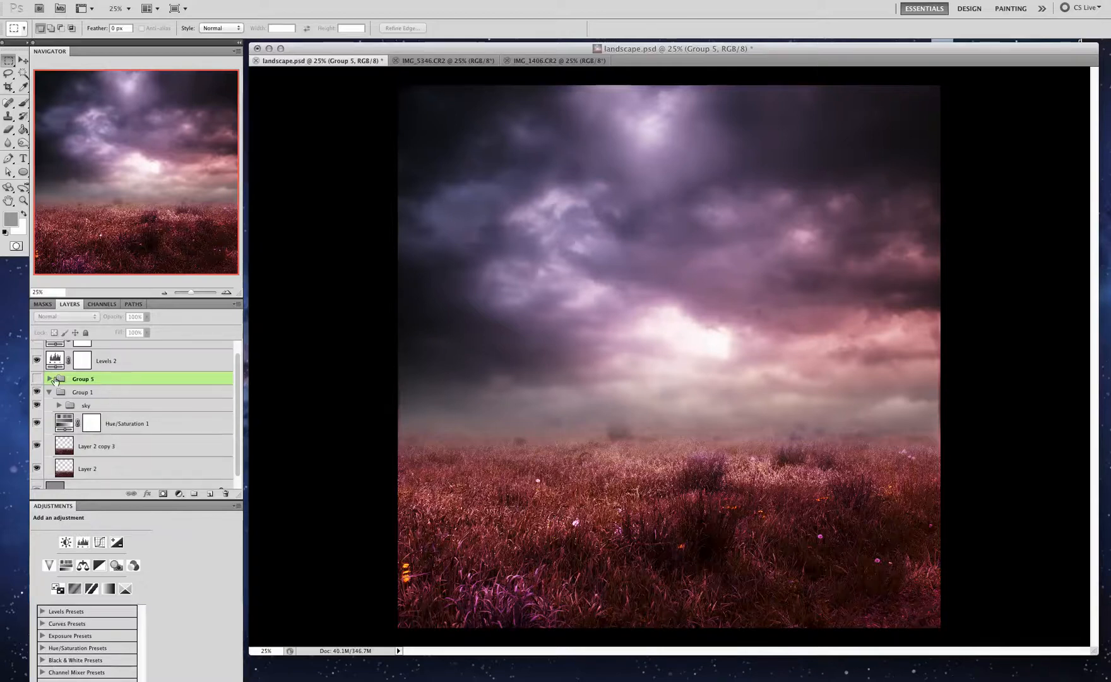
scroll(85, 373, "up", 1)
scroll(85, 372, "down", 2)
scroll(85, 372, "up", 2)
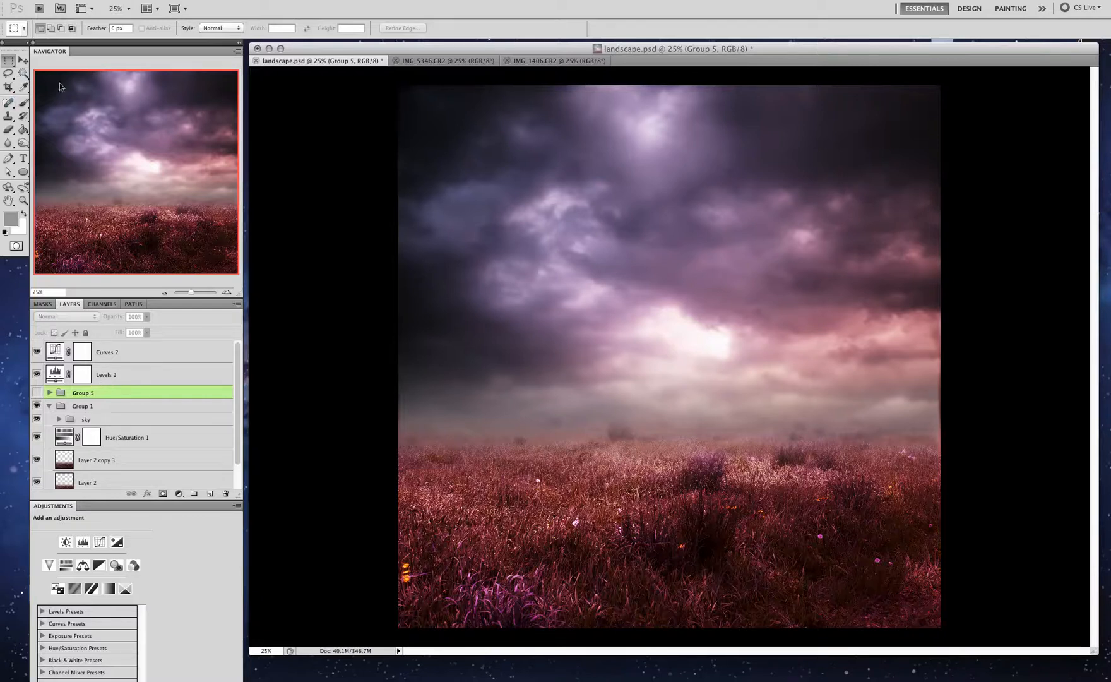
left_click(23, 172)
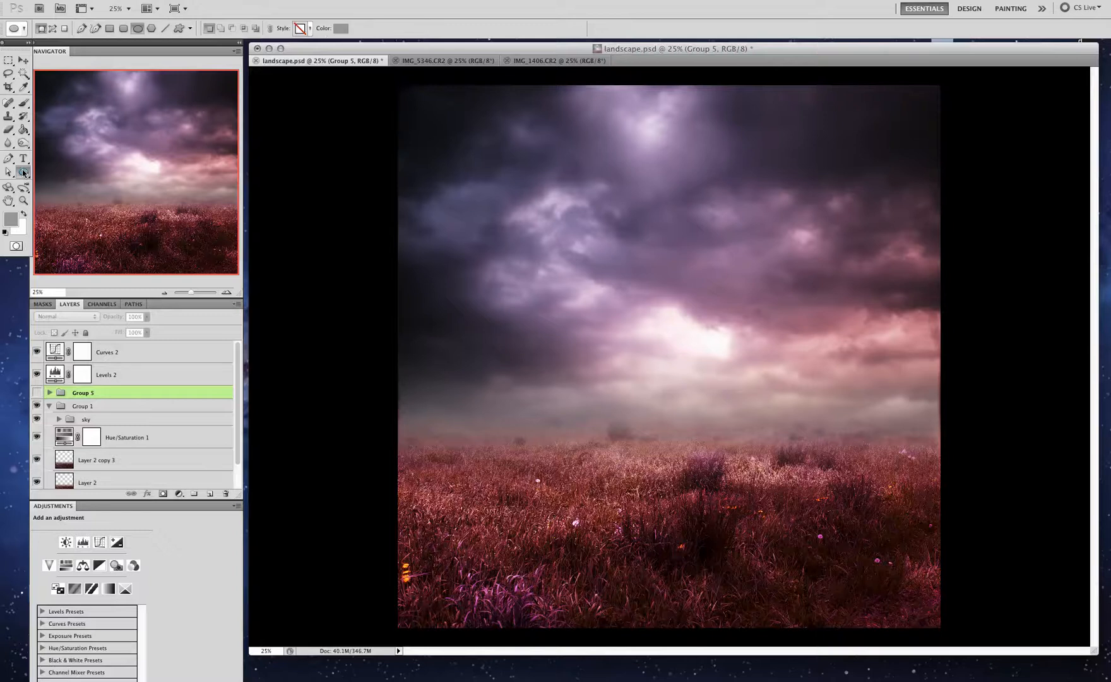
left_click(335, 31)
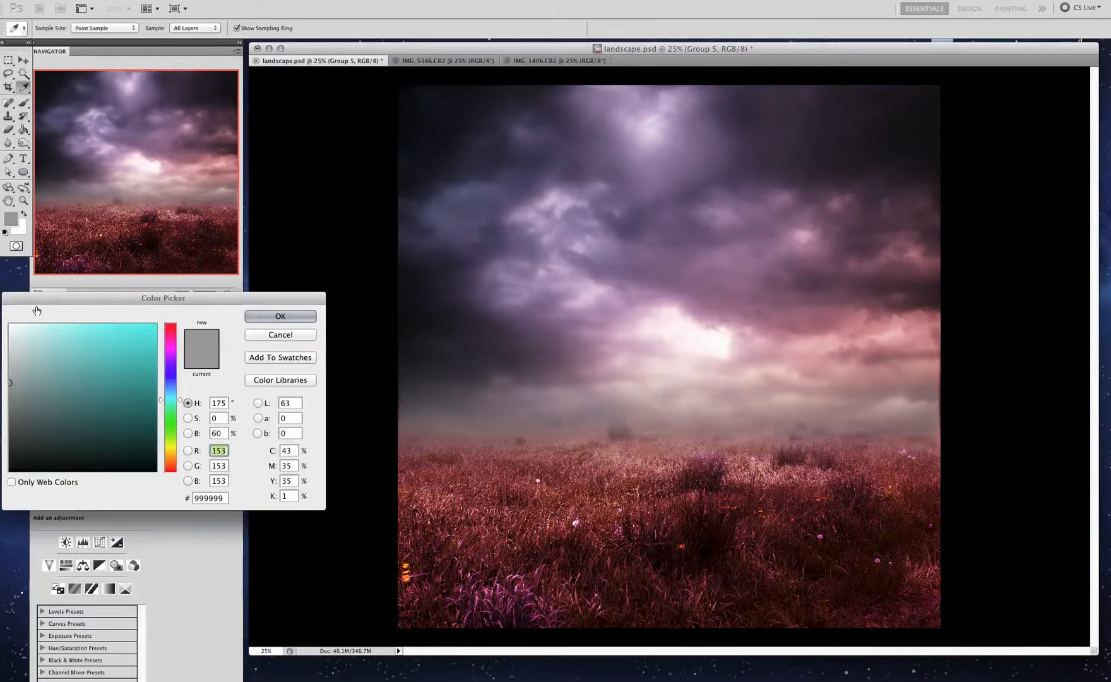
left_click(11, 327)
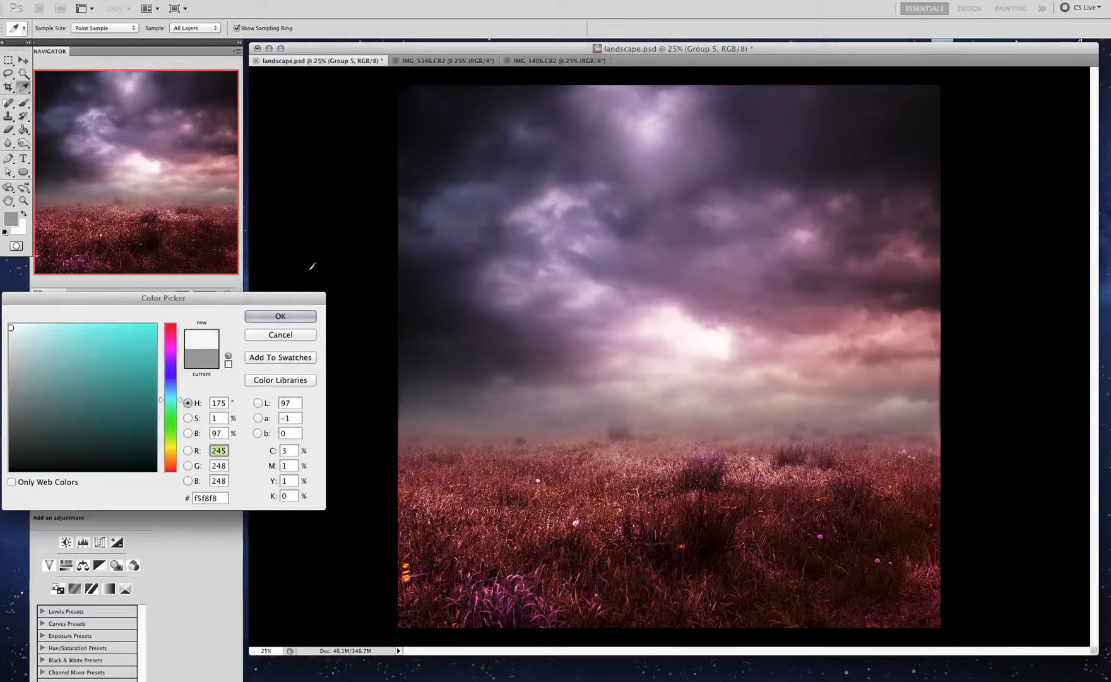
left_click(280, 316)
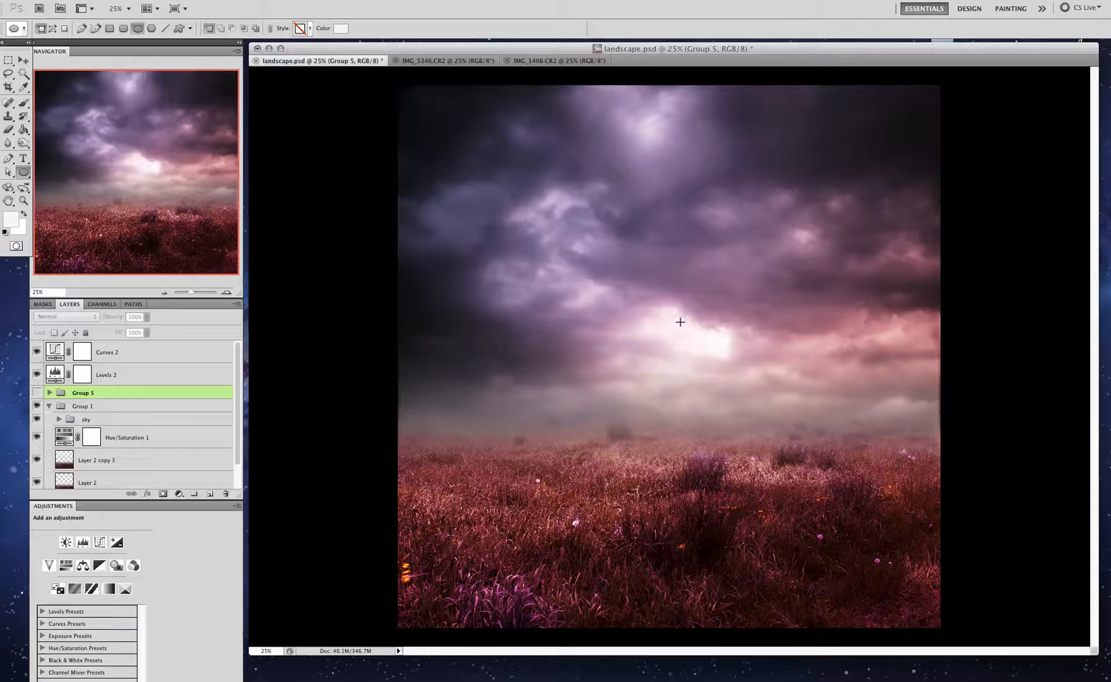
left_click_drag(680, 322, 726, 356)
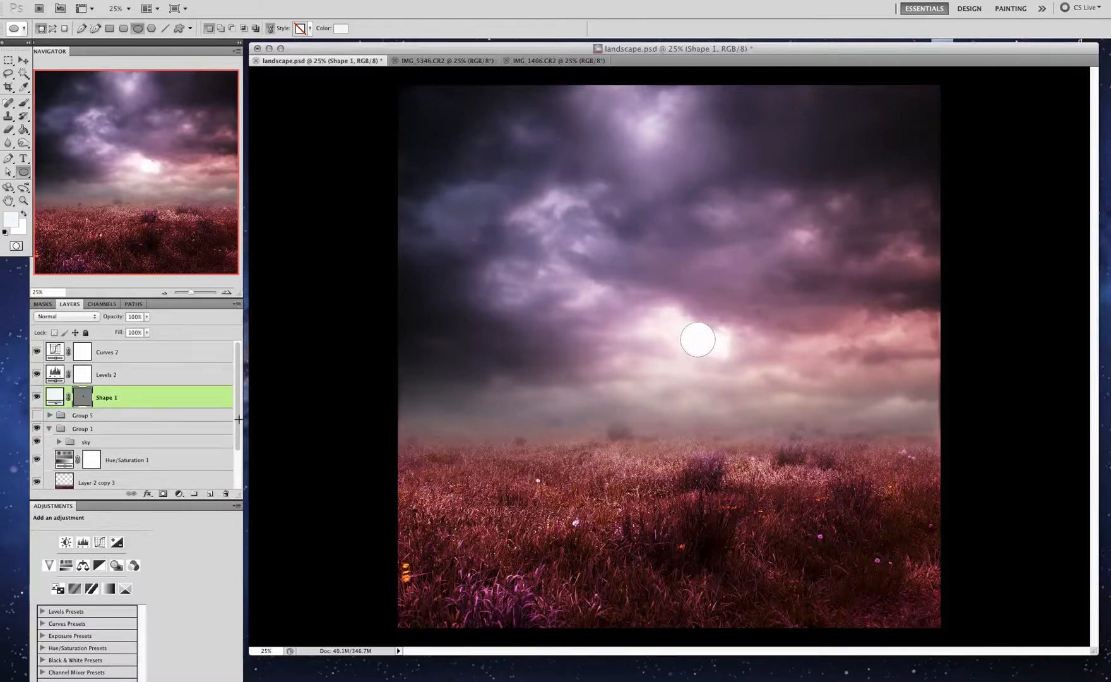
Rasterize the circle's Shape 1 layer.
right_click(80, 398)
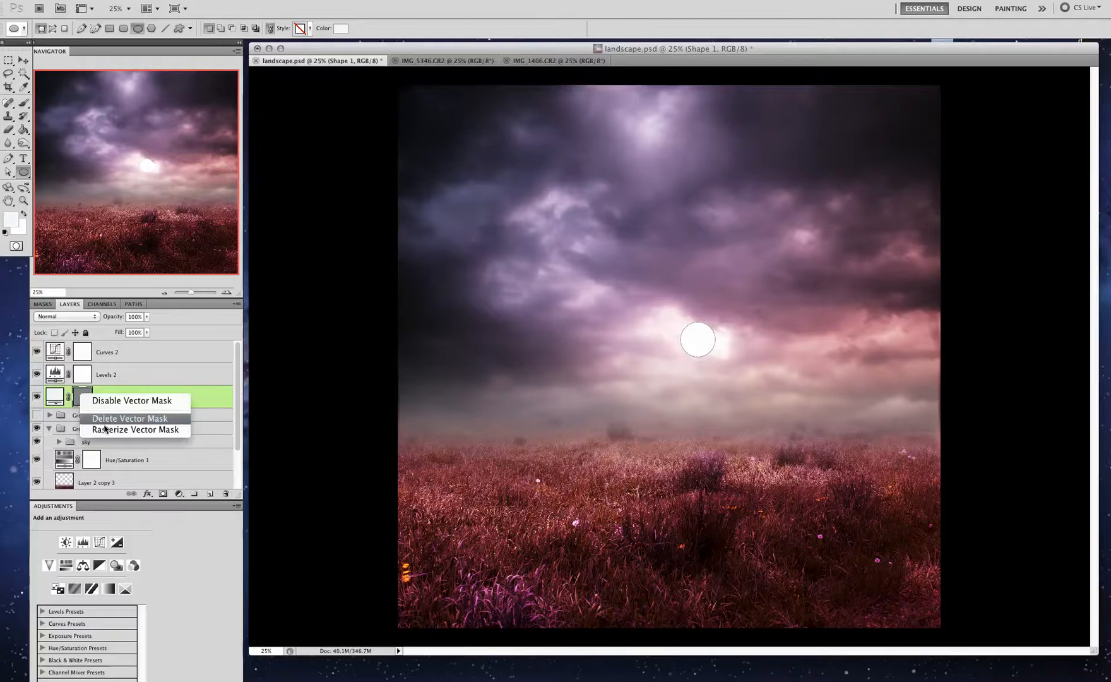
key("Escape")
left_click(176, 0)
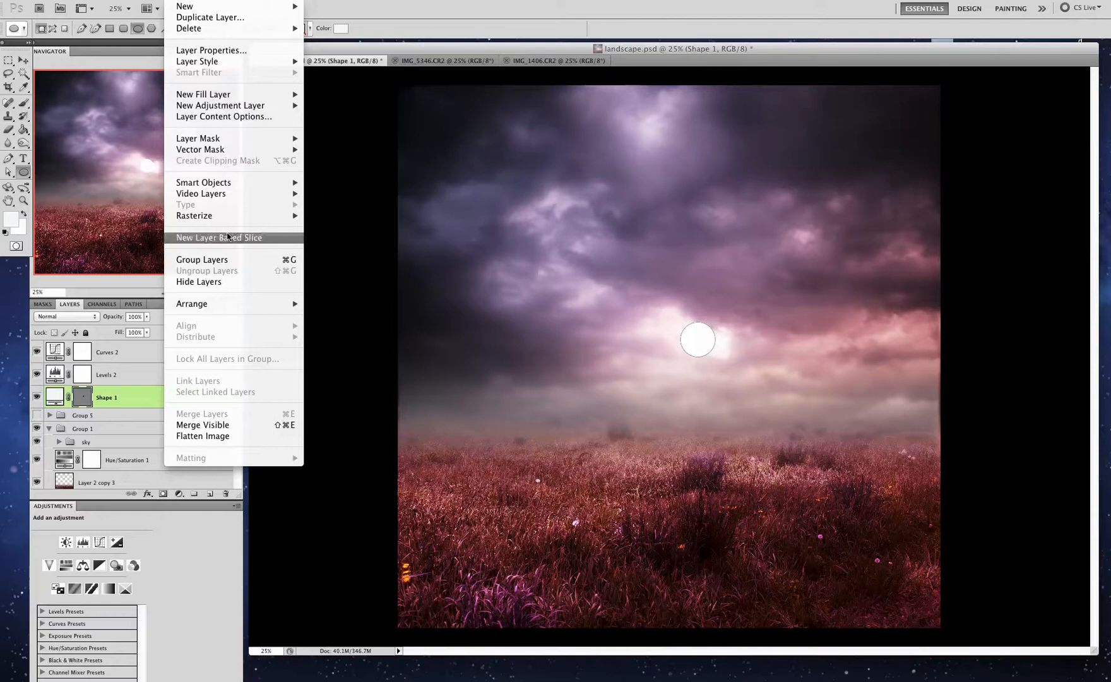
mouse_move(225, 215)
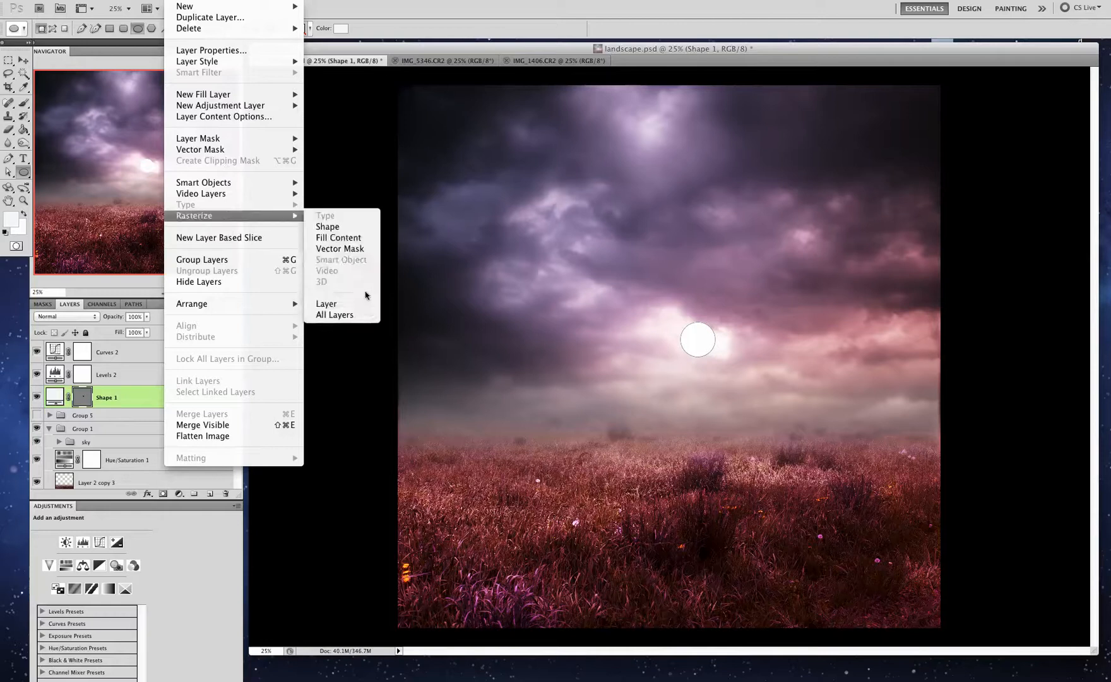
left_click(336, 305)
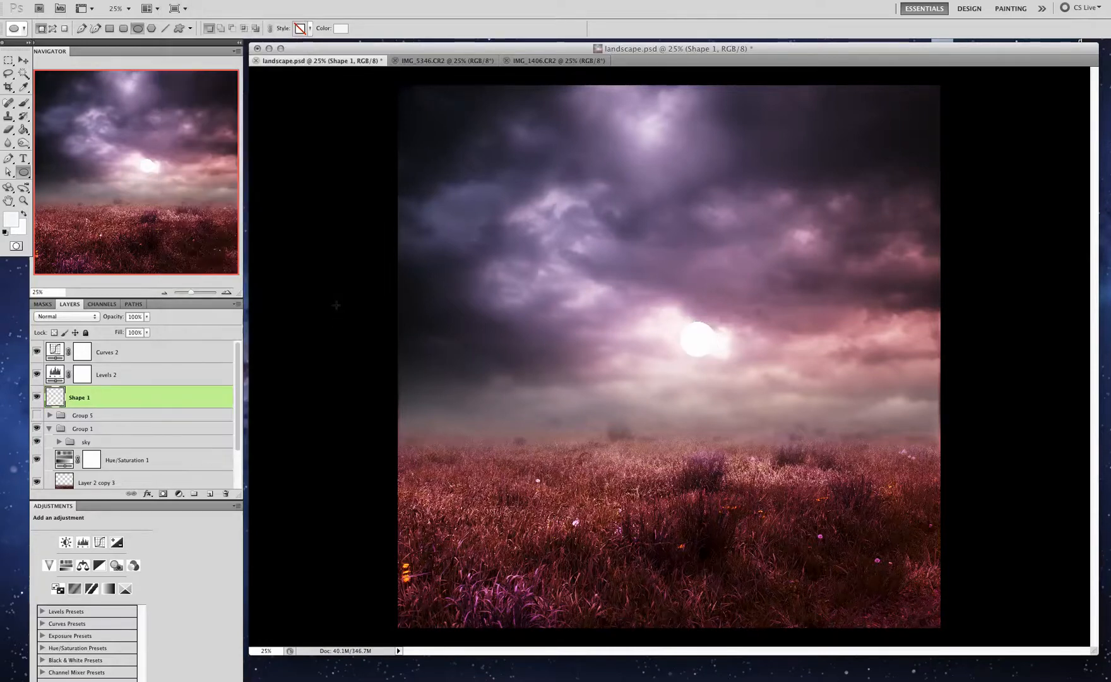
Apply a 5.3-pixel Gaussian Blur to the circle and move it slightly right and down, to the edge of the cloud glow.
scroll(666, 402, "up", 3)
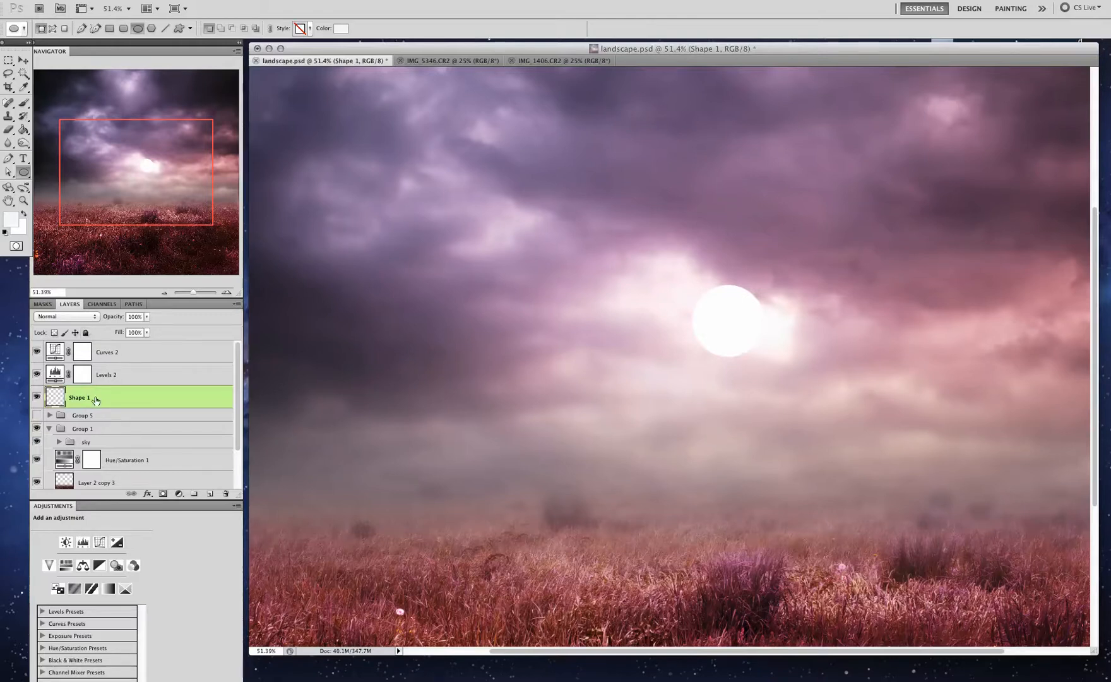
left_click(240, 2)
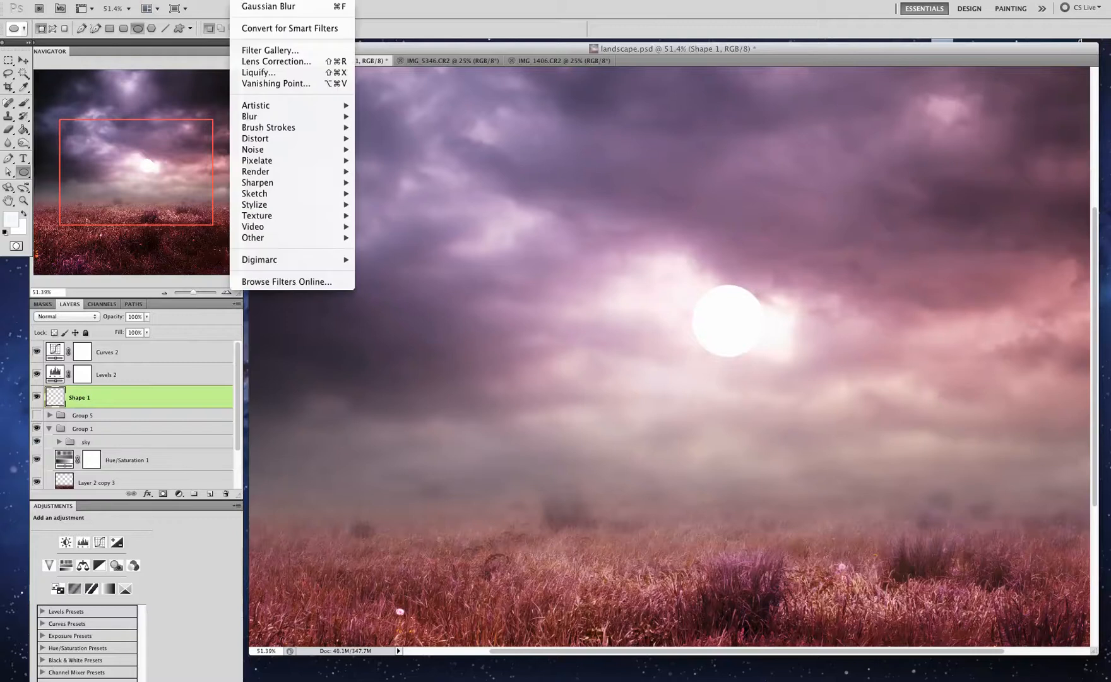
mouse_move(247, 120)
left_click(420, 163)
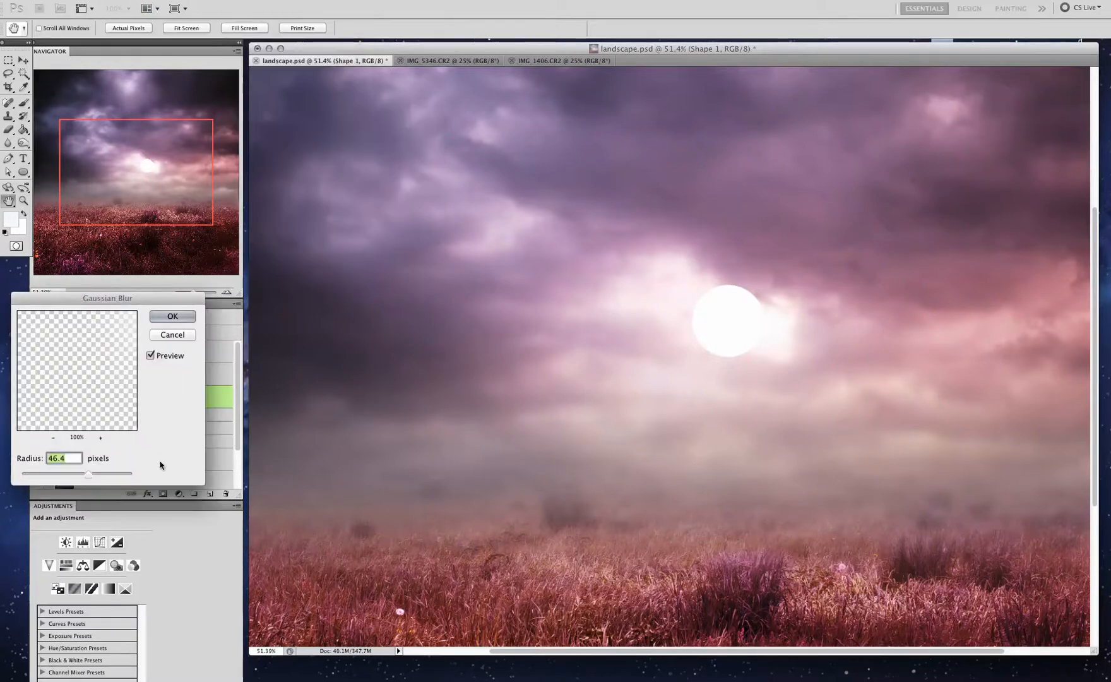
left_click(46, 476)
left_click(53, 478)
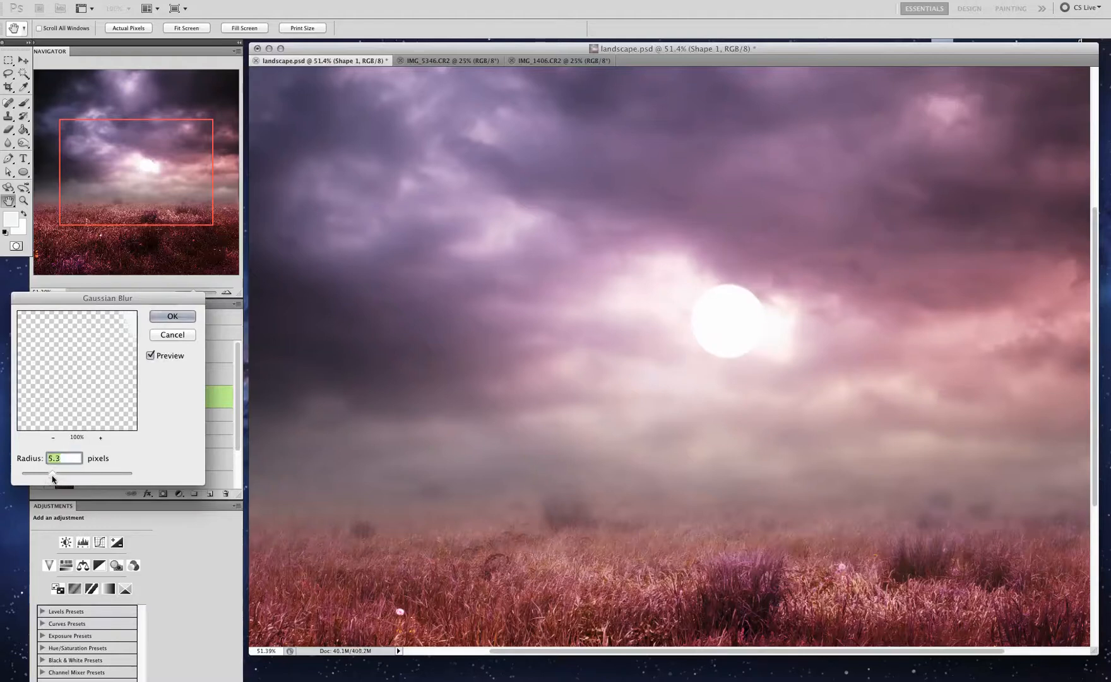
left_click(179, 319)
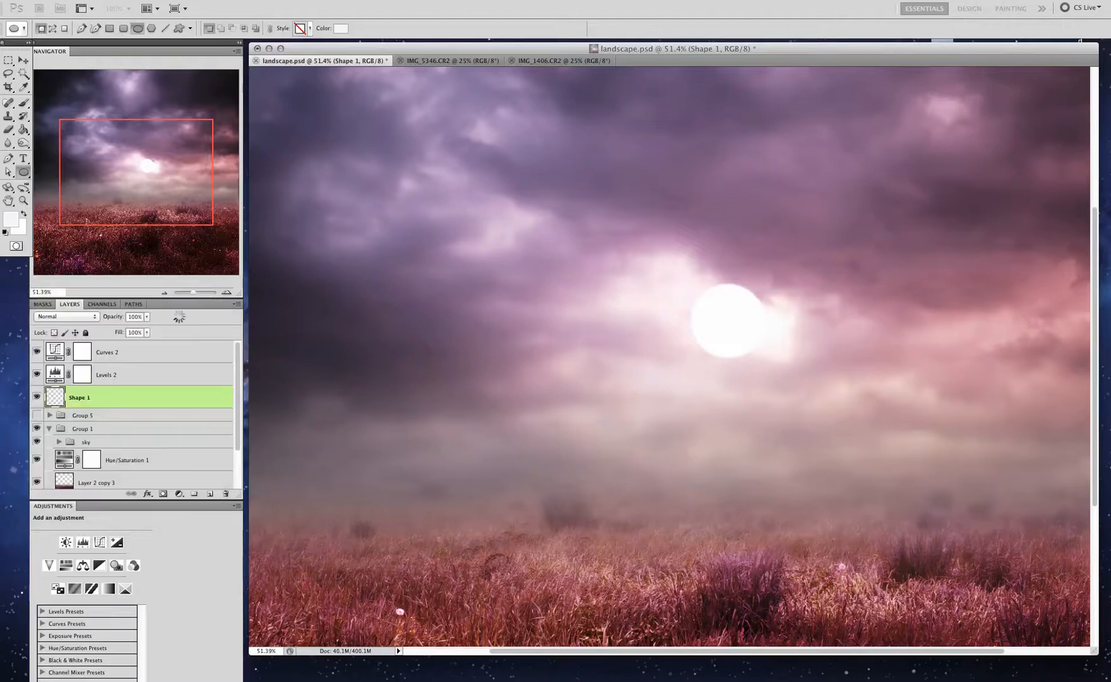
left_click(23, 60)
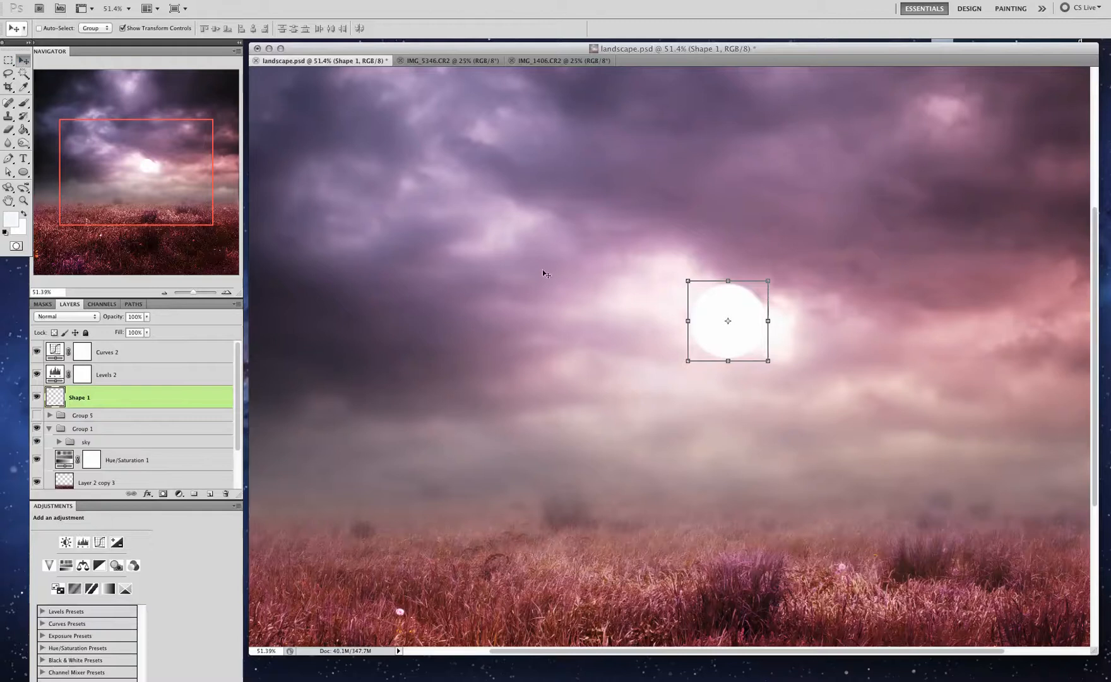
left_click_drag(570, 415, 607, 423)
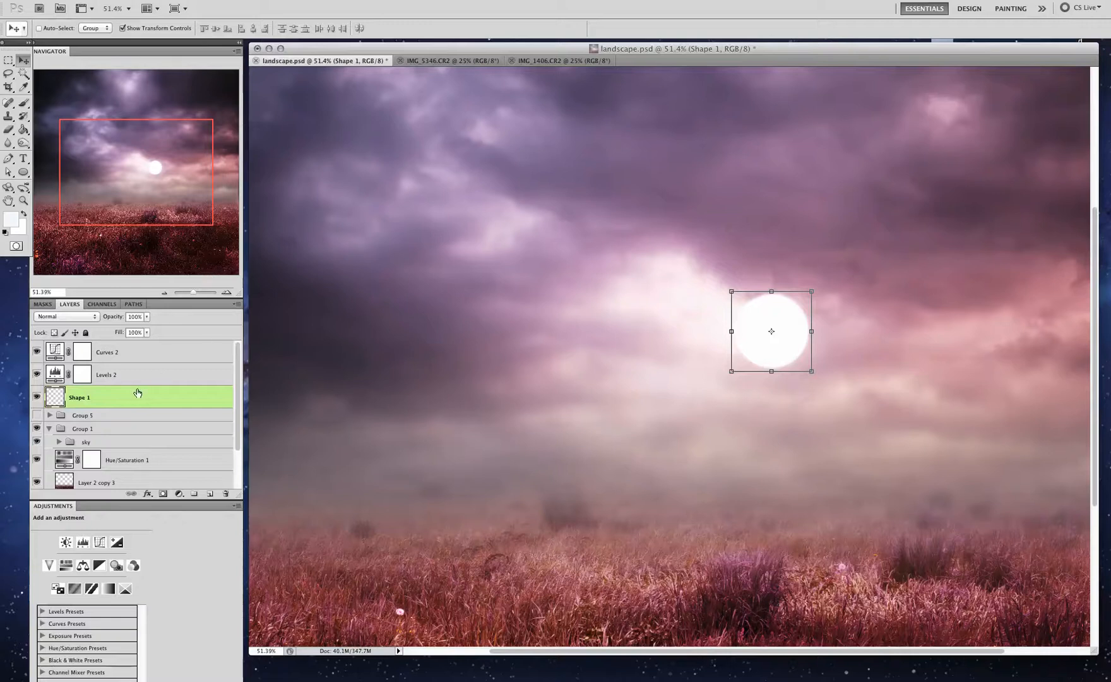
Duplicate the Shape 1 circle layer and apply a 45.4-pixel Gaussian Blur to the copy.
left_click_drag(135, 397, 209, 496)
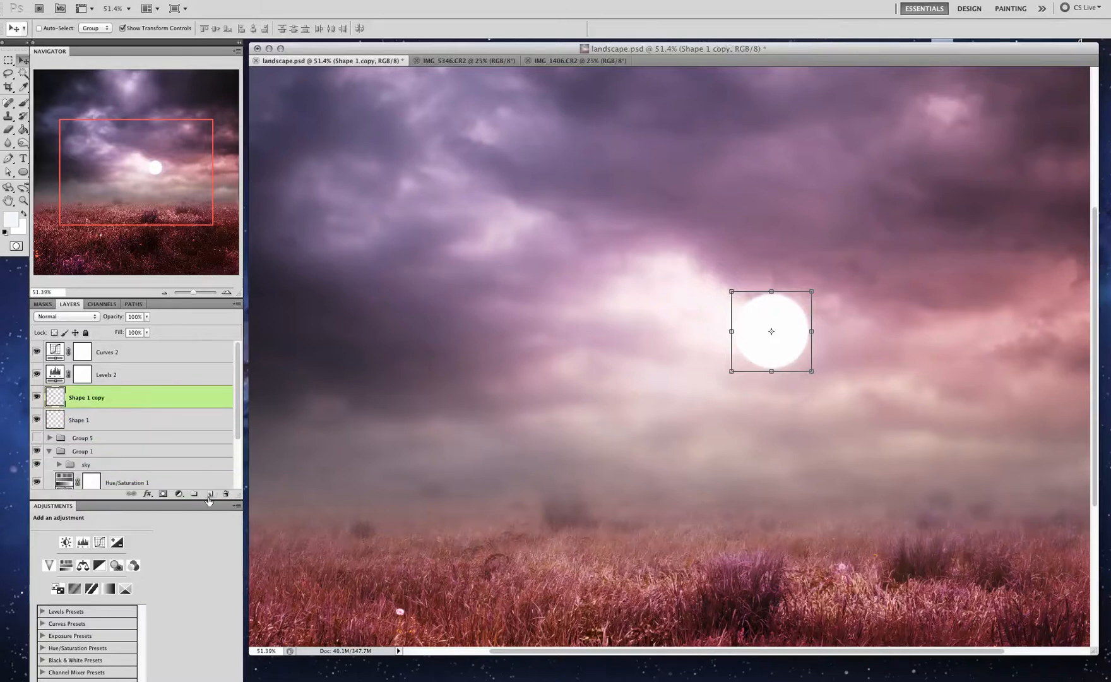
left_click(245, 1)
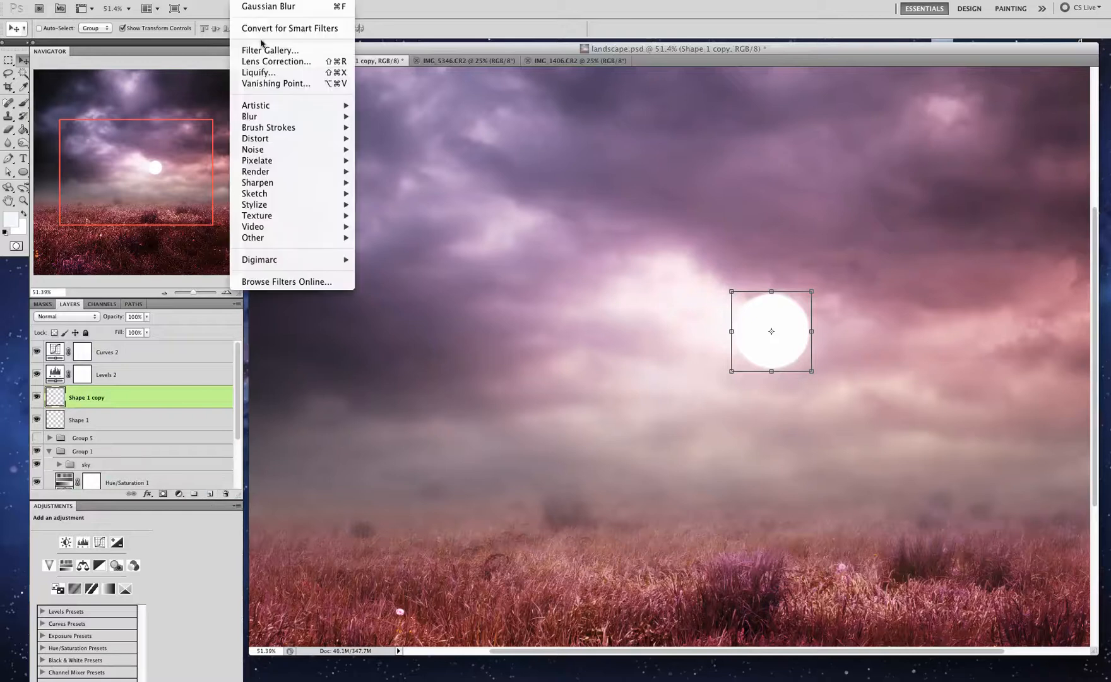
mouse_move(270, 118)
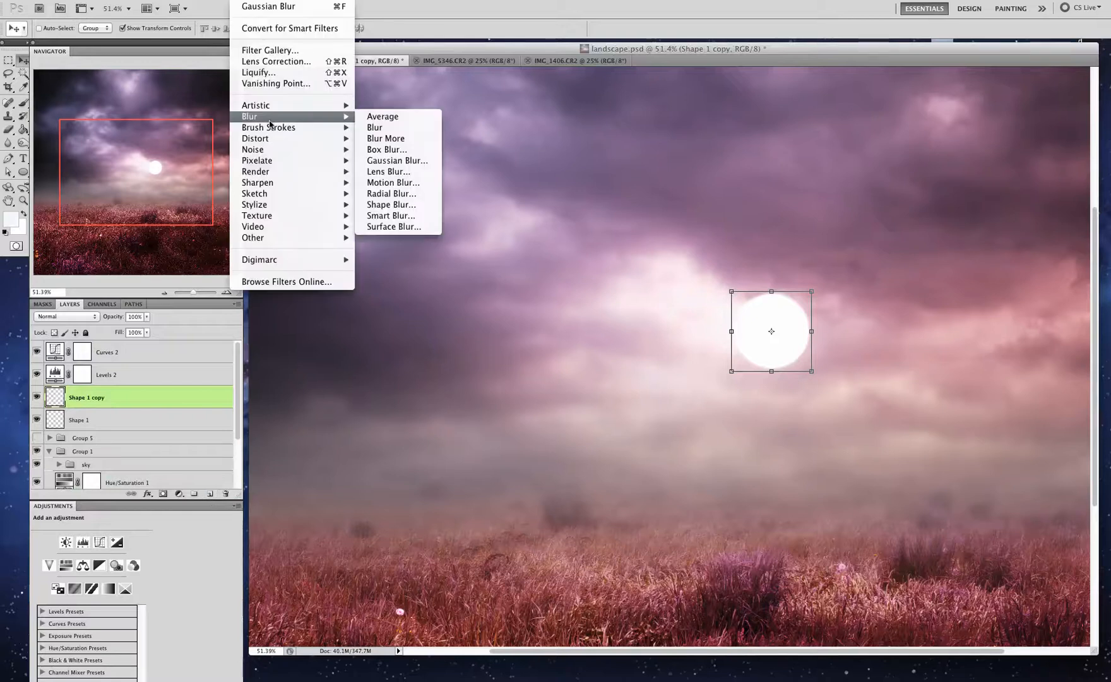
left_click(391, 161)
left_click(87, 473)
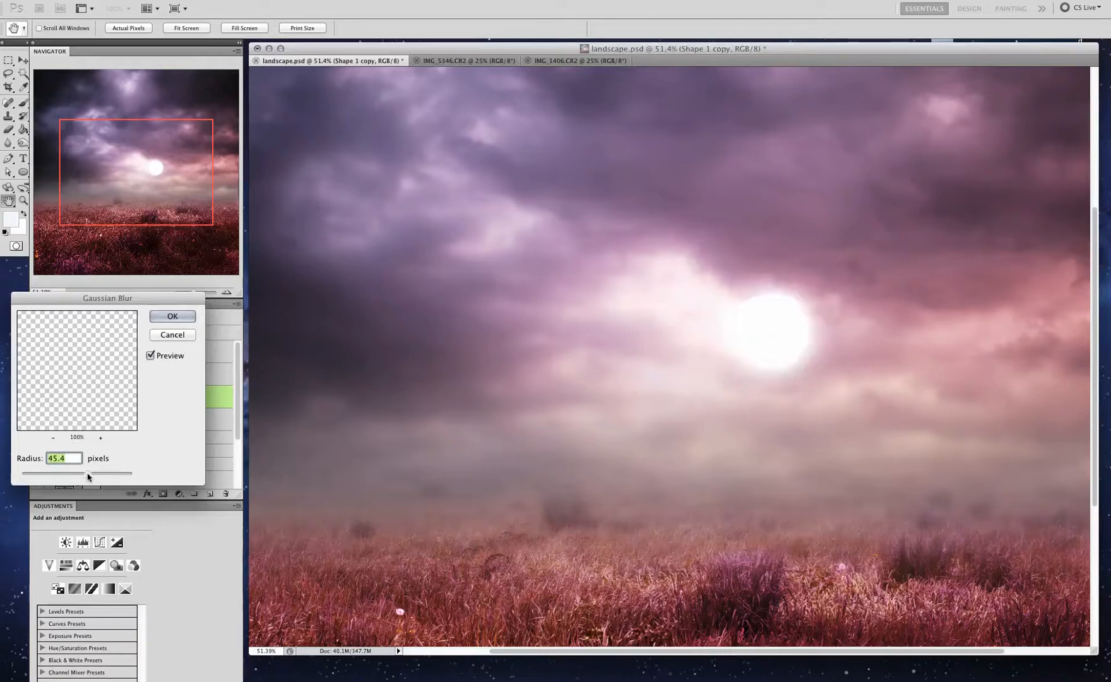
left_click(173, 316)
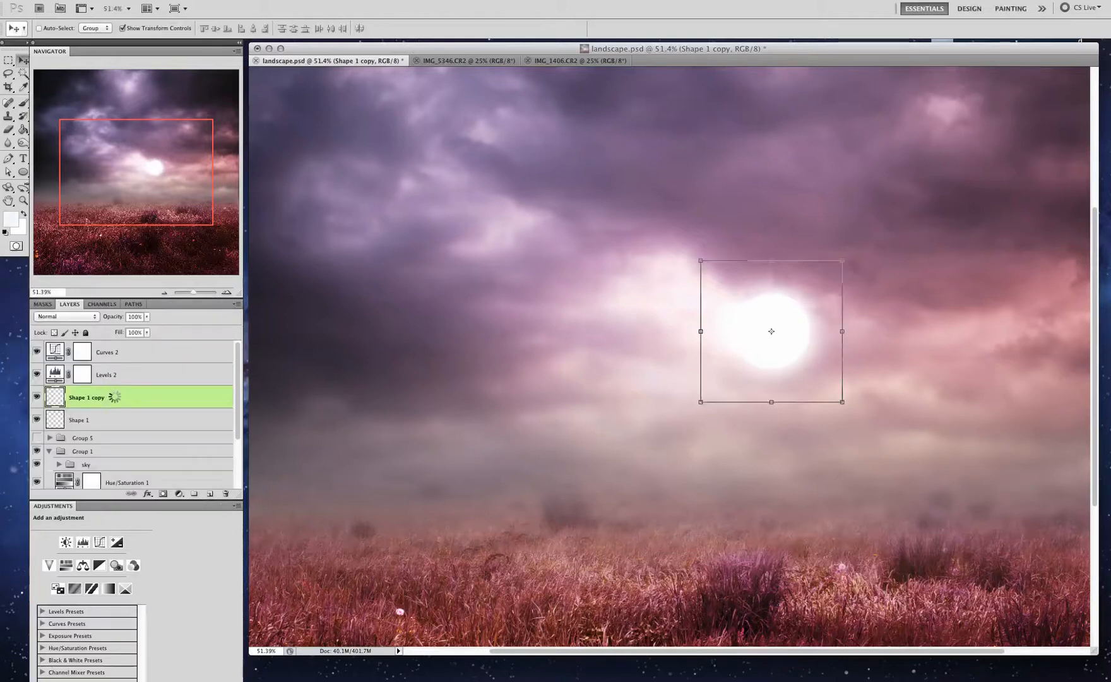
Duplicate the Shape 1 copy layer and apply an 84.1-pixel Gaussian Blur to the new copy.
left_click_drag(120, 399, 209, 496)
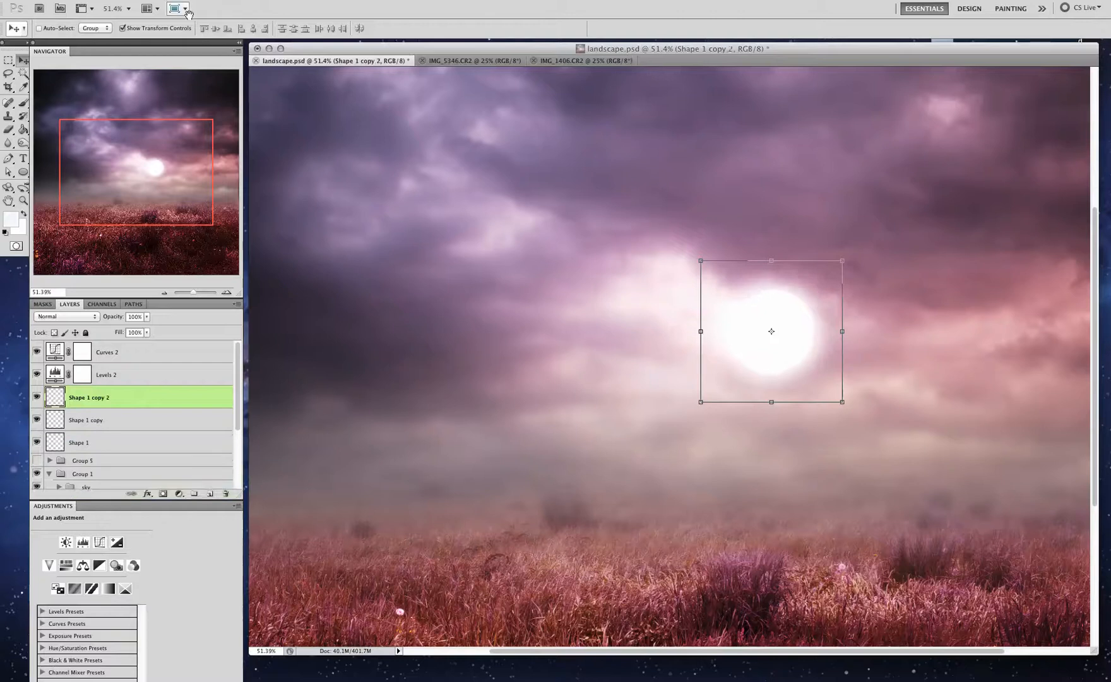
left_click(243, 0)
mouse_move(297, 116)
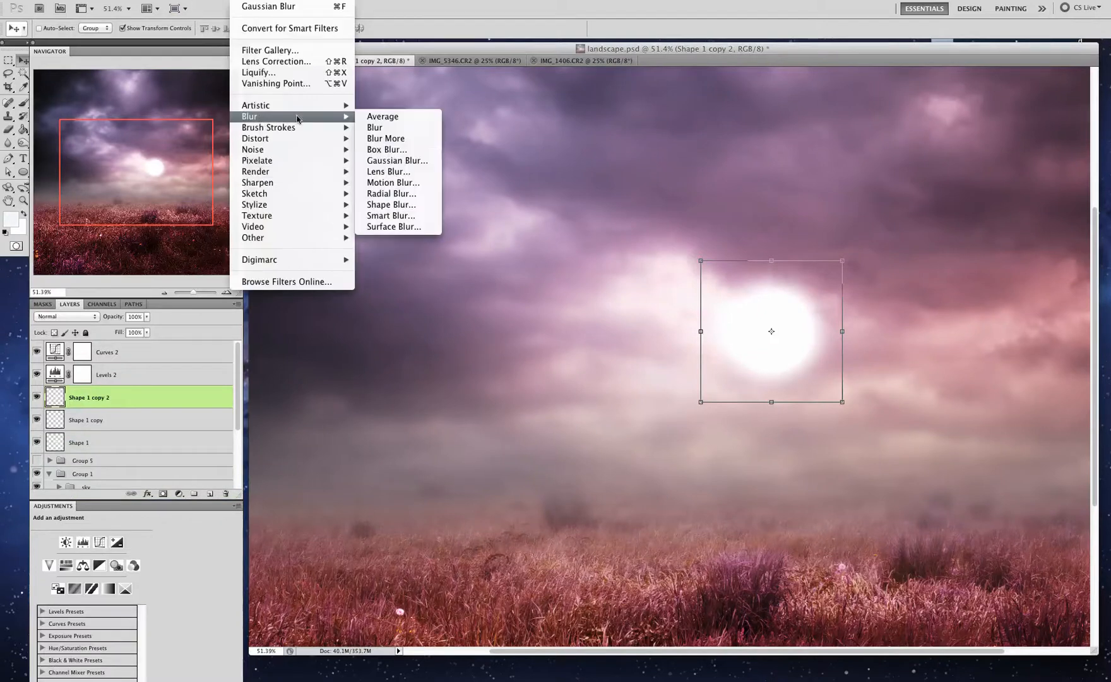
left_click(387, 160)
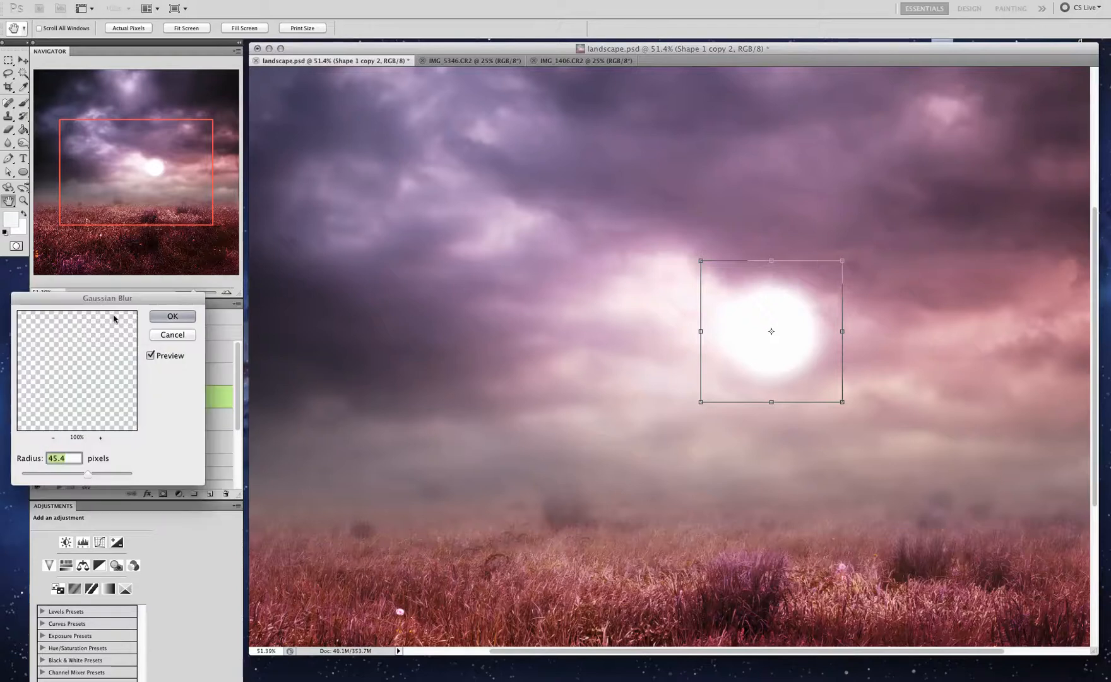
left_click(111, 475)
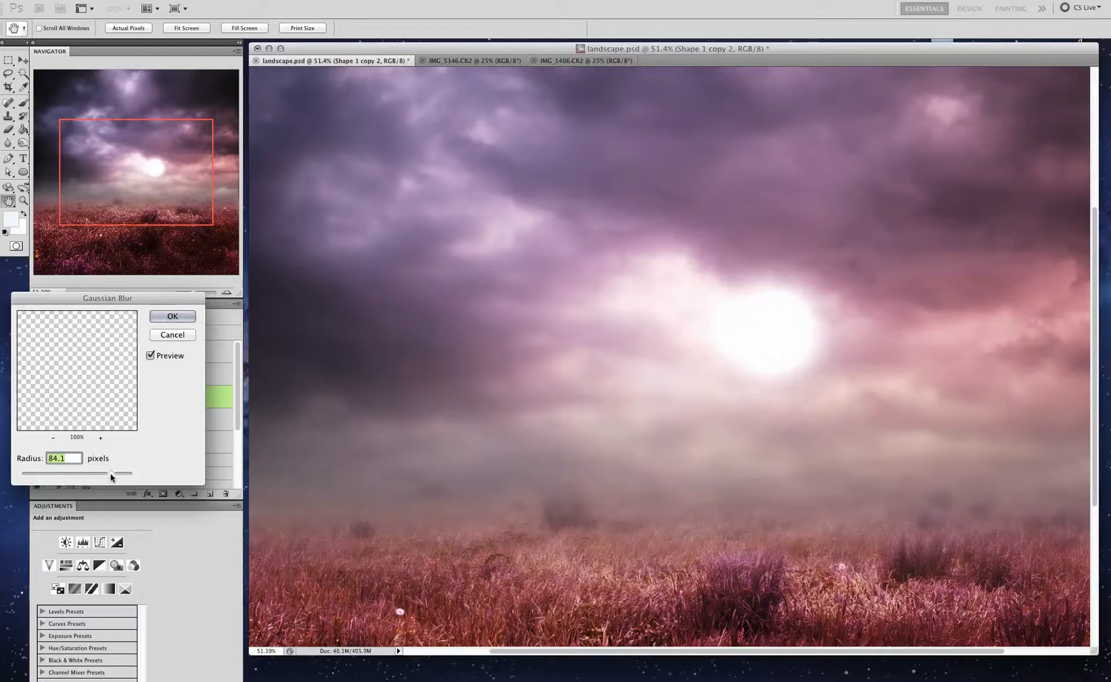
left_click(172, 317)
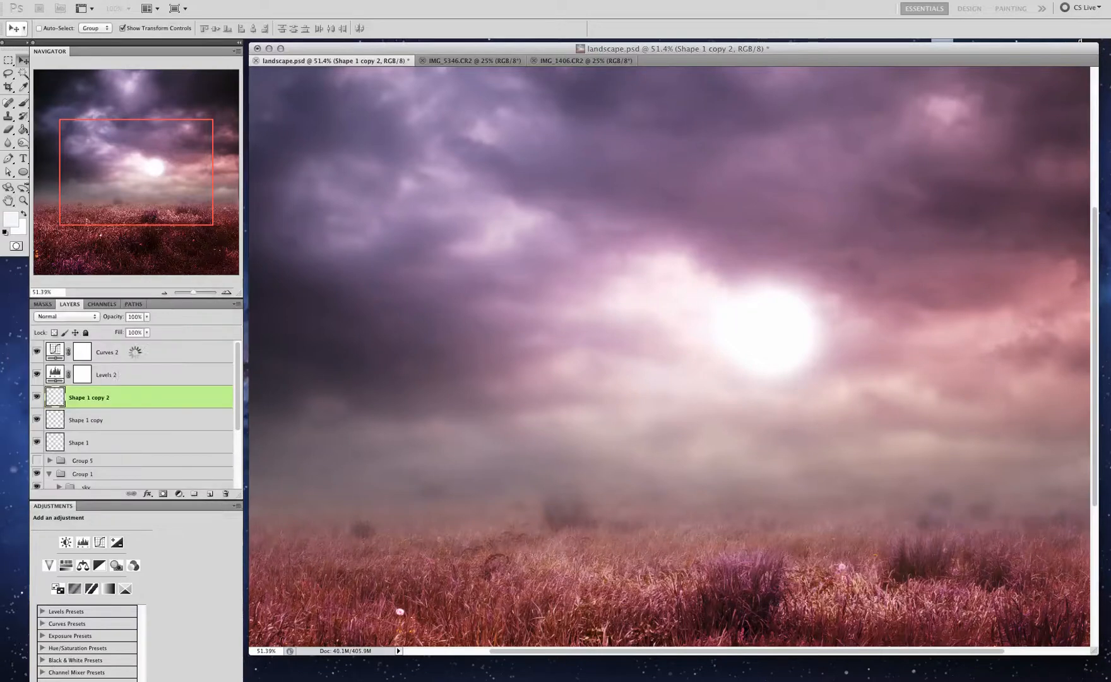
Group the three circle layers and name the group "sun".
left_click(103, 445, "shift")
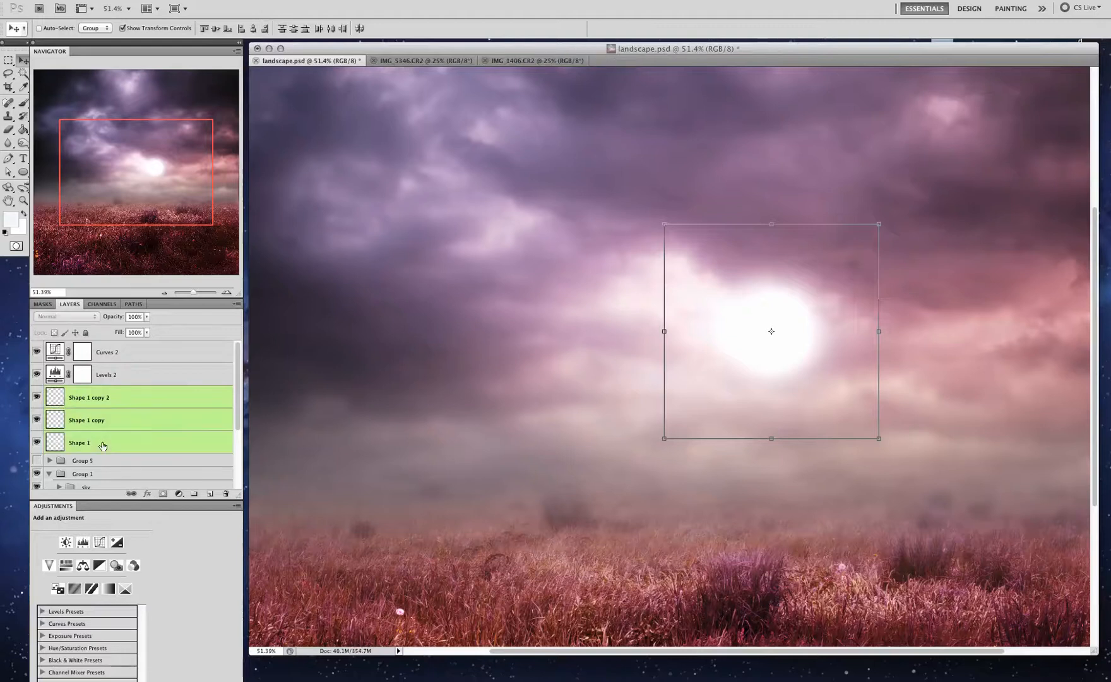
left_click(206, 1)
mouse_move(180, 1)
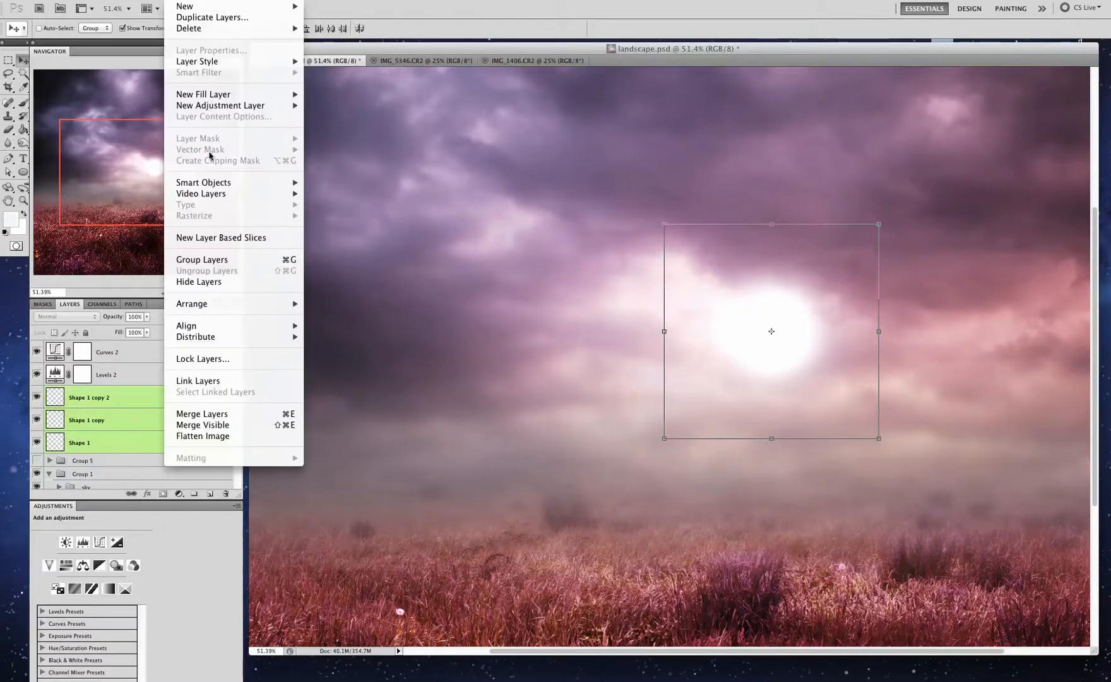
left_click(209, 259)
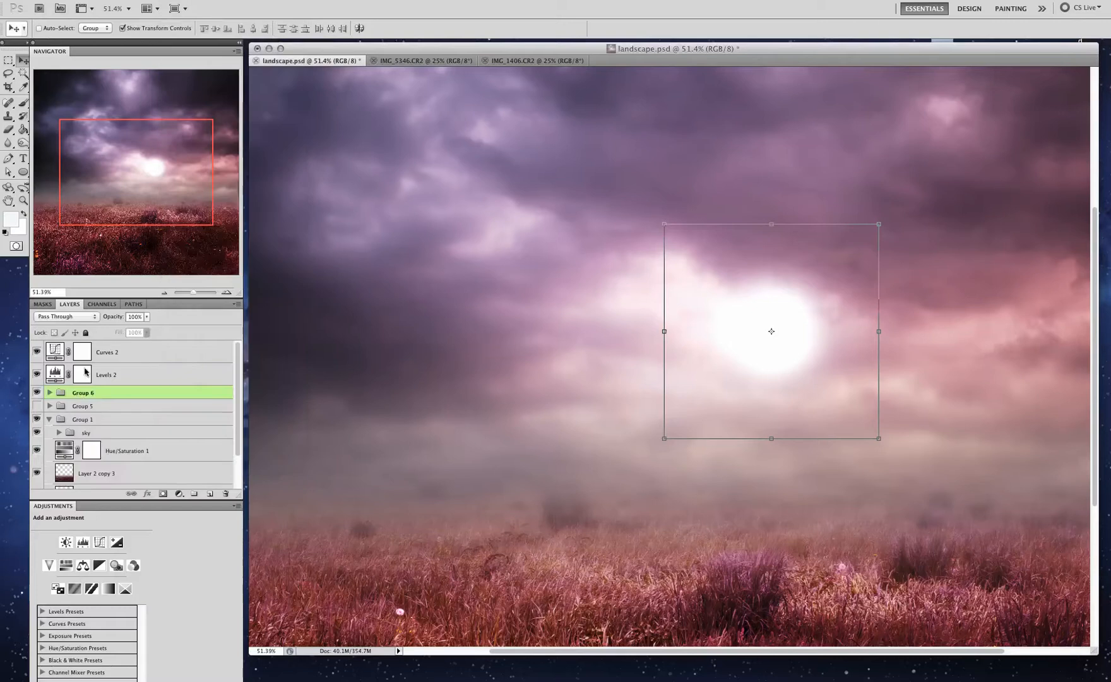
double_click(83, 393)
type("sun")
key("Return")
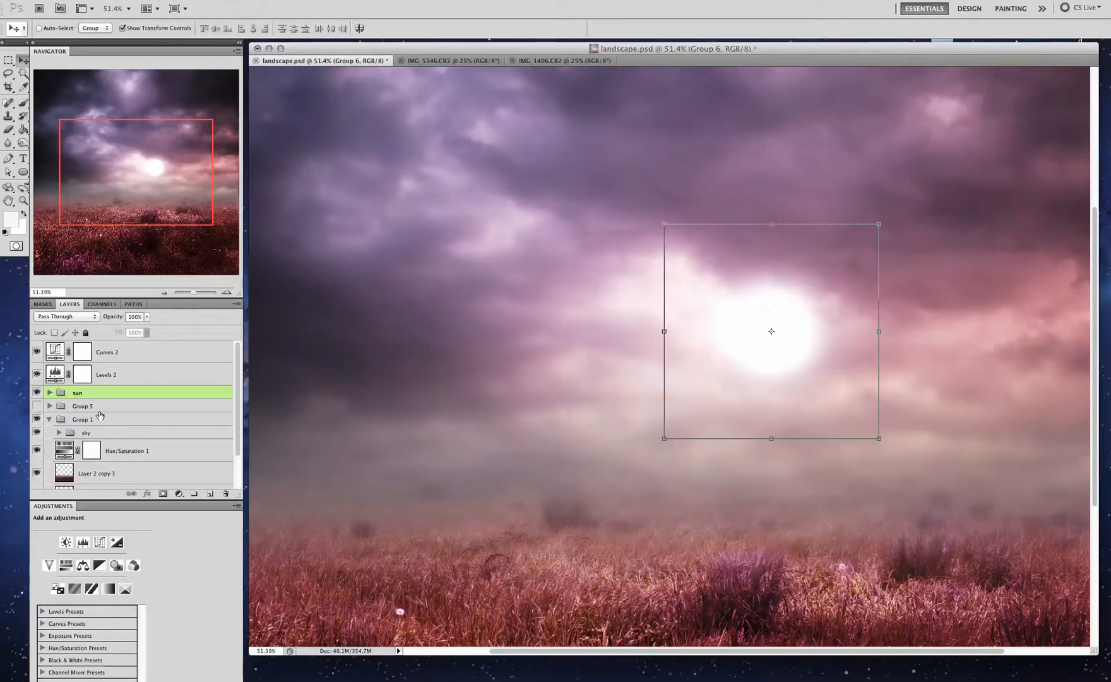
Move the sun group slightly upward in the sky and merge the group into a single layer.
left_click(101, 405)
left_click(92, 392)
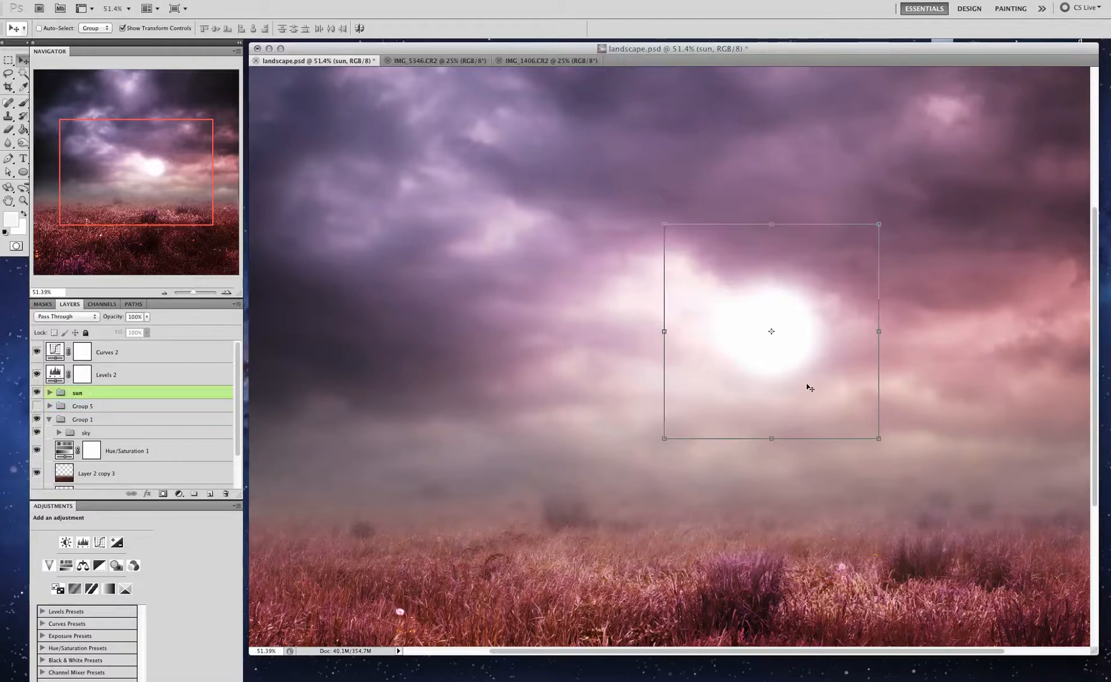
mouse_move(806, 385)
left_mouse_down()
mouse_move(704, 352)
mouse_move(799, 368)
left_mouse_up()
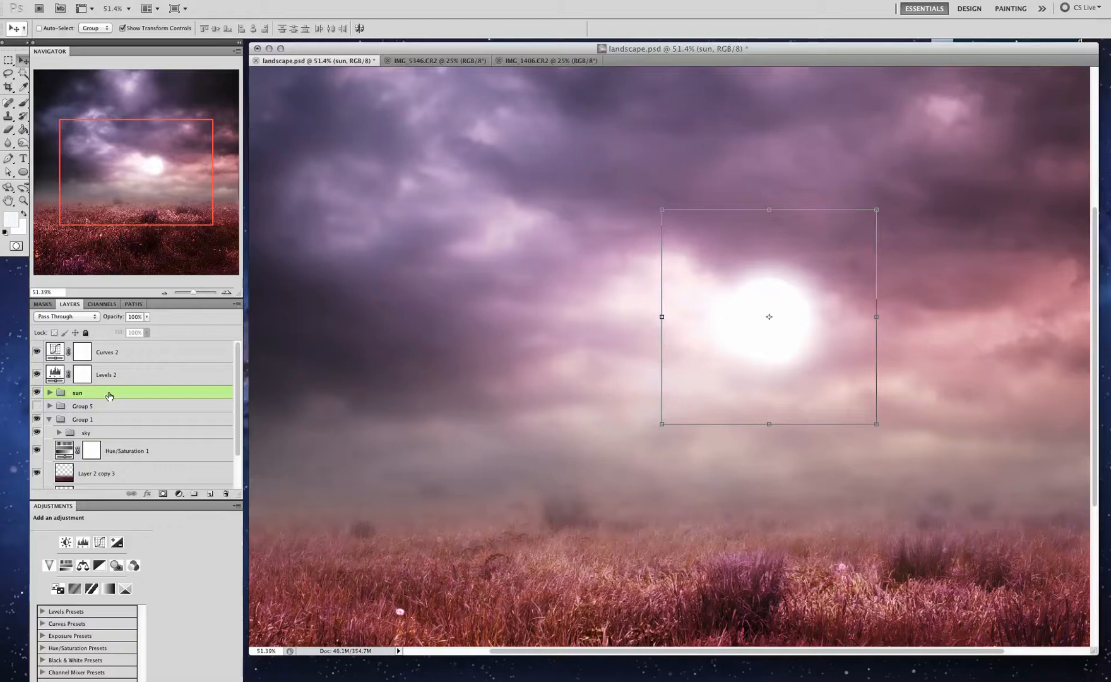
right_click(109, 396)
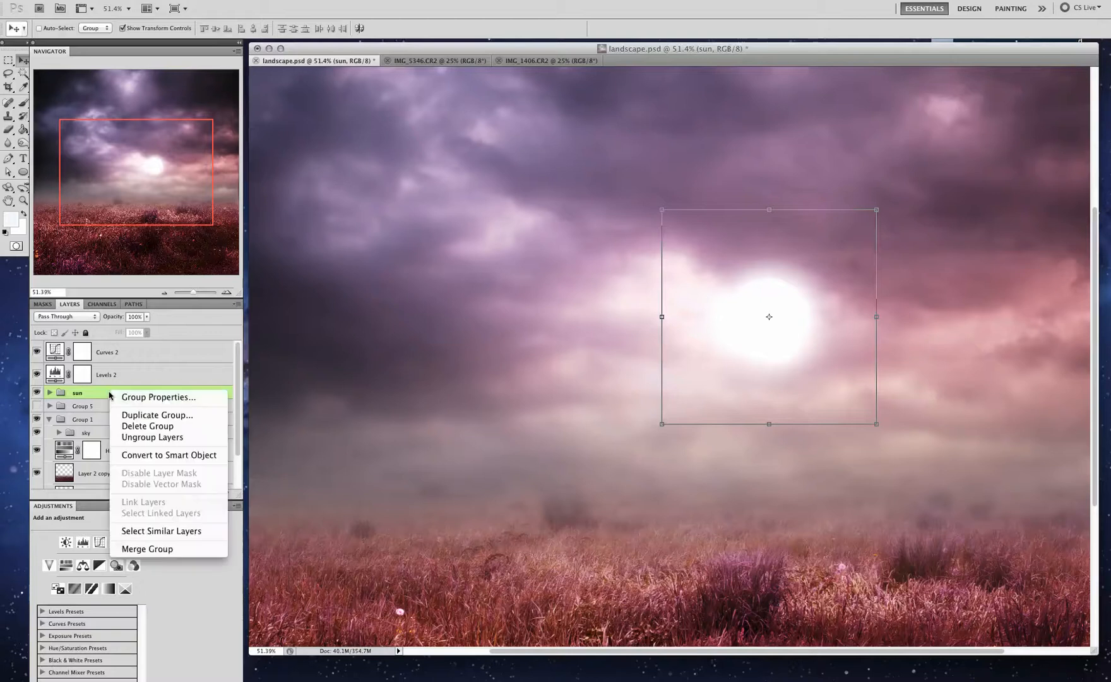
left_click(158, 548)
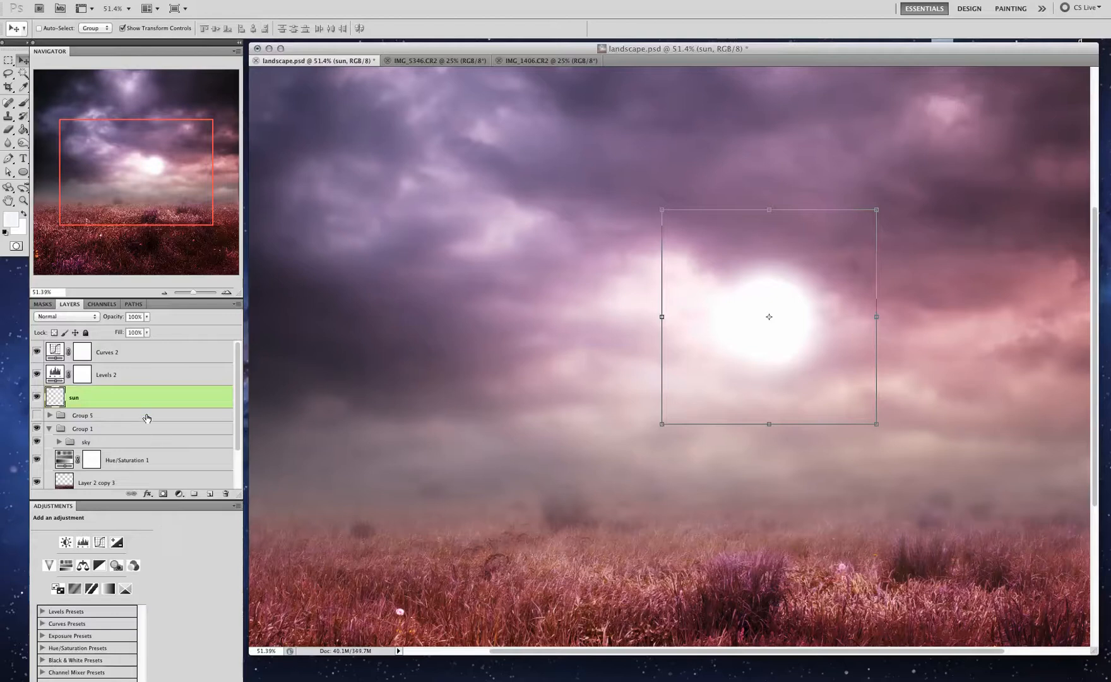
Duplicate the merged sun layer and apply a 160.6-pixel Gaussian Blur to the copy.
left_click_drag(128, 397, 209, 493)
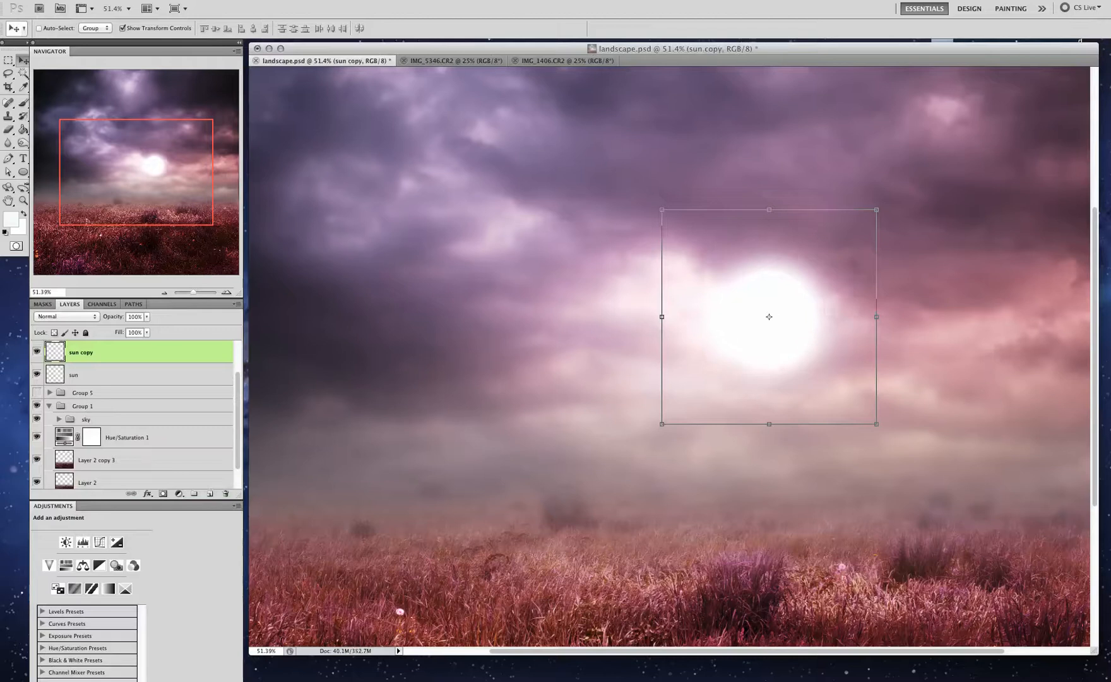
left_click(245, 1)
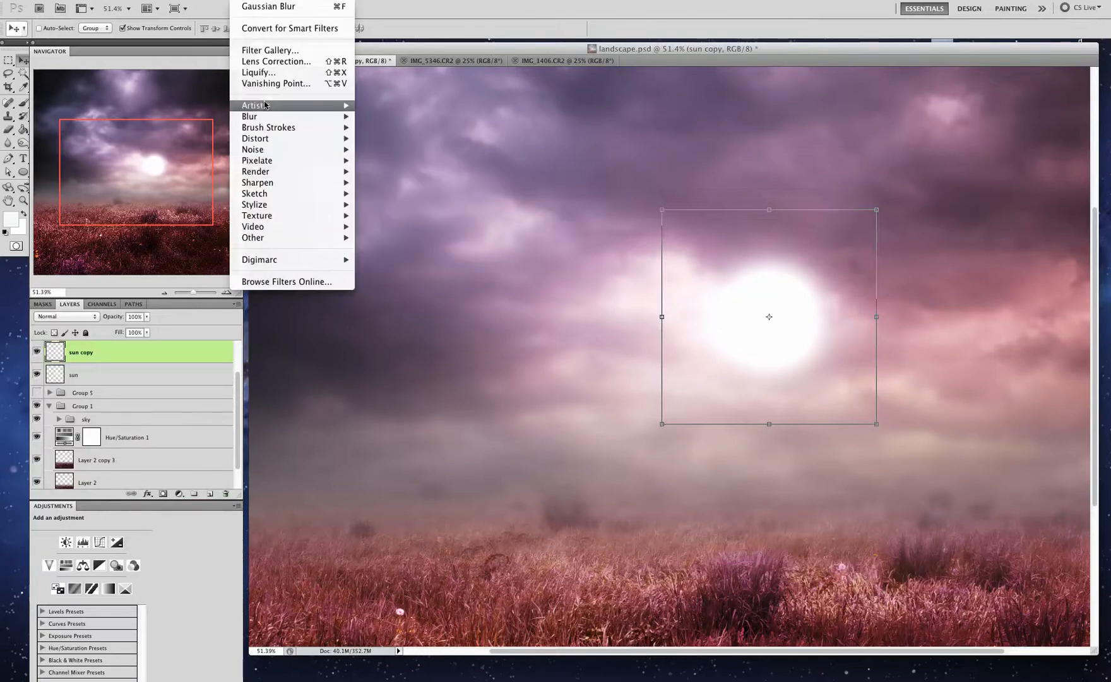
mouse_move(265, 116)
left_click(404, 164)
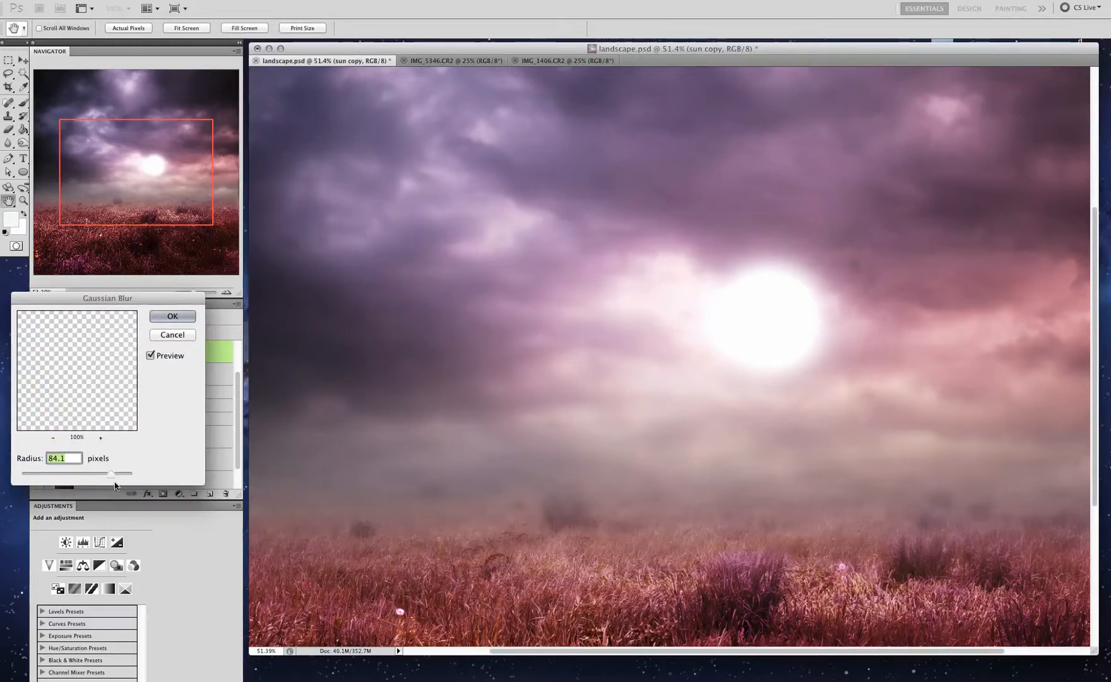
left_click_drag(114, 483, 125, 475)
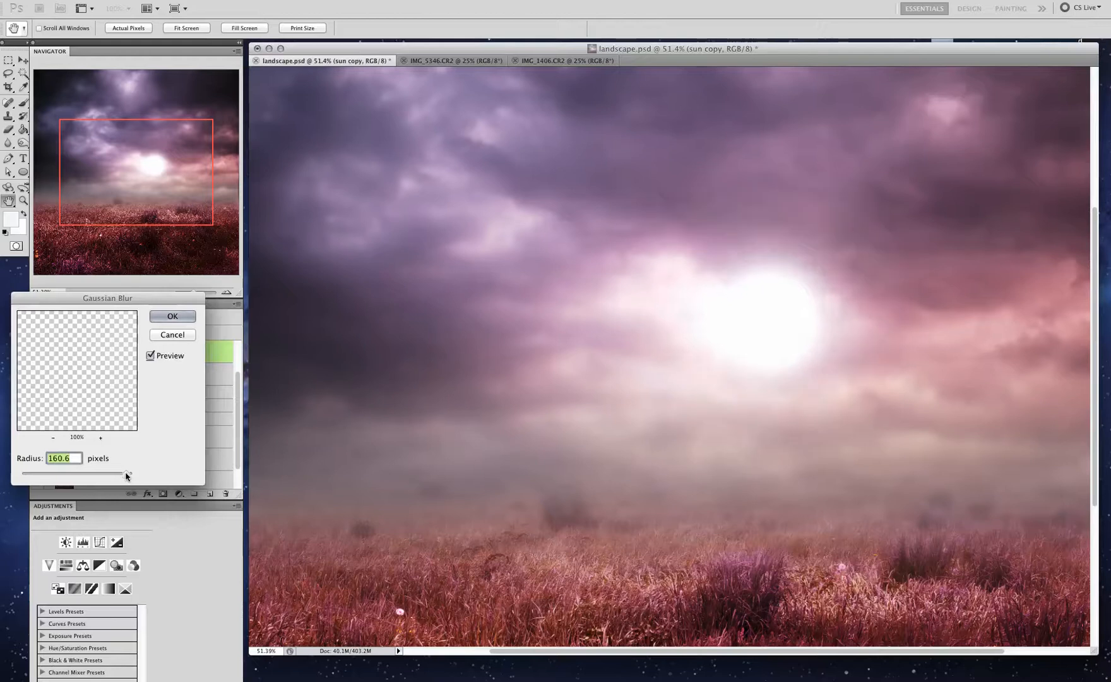
left_click(169, 322)
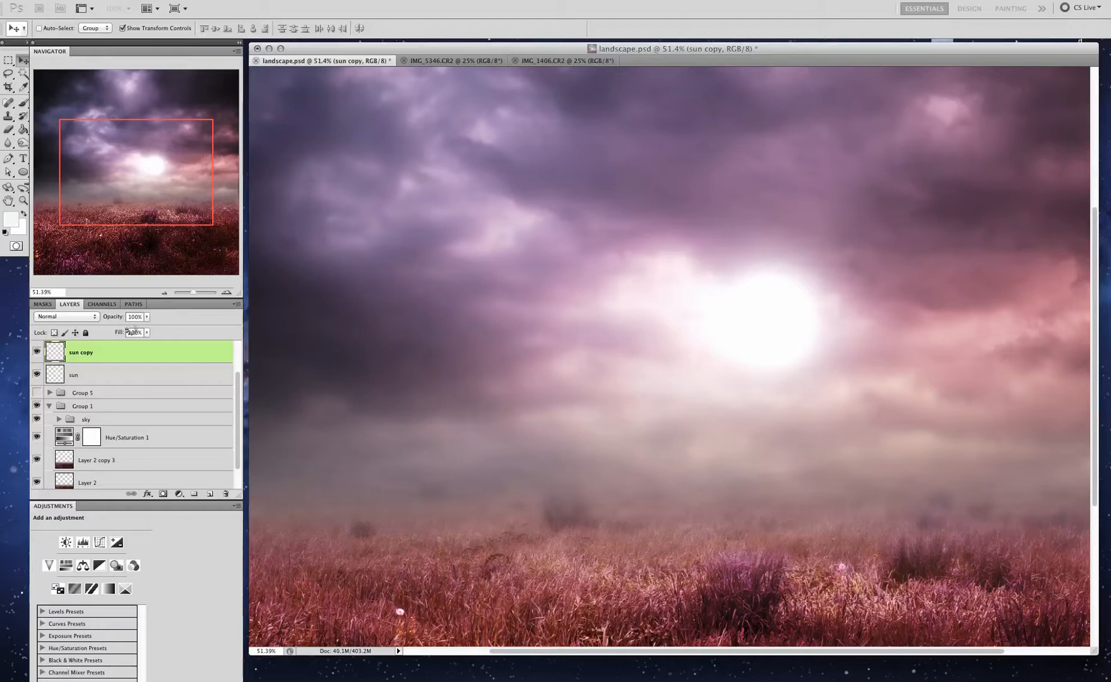
Group the sun copy and sun layers and name the group "sun".
left_click(122, 371, "shift")
left_click(178, 1)
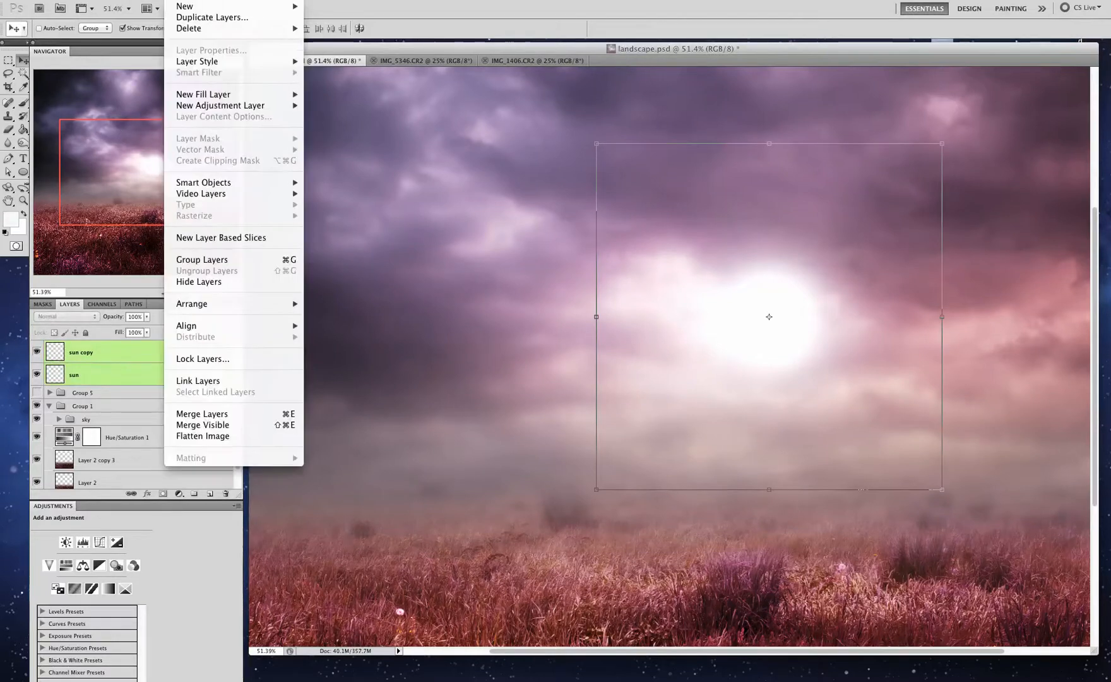
left_click(221, 260)
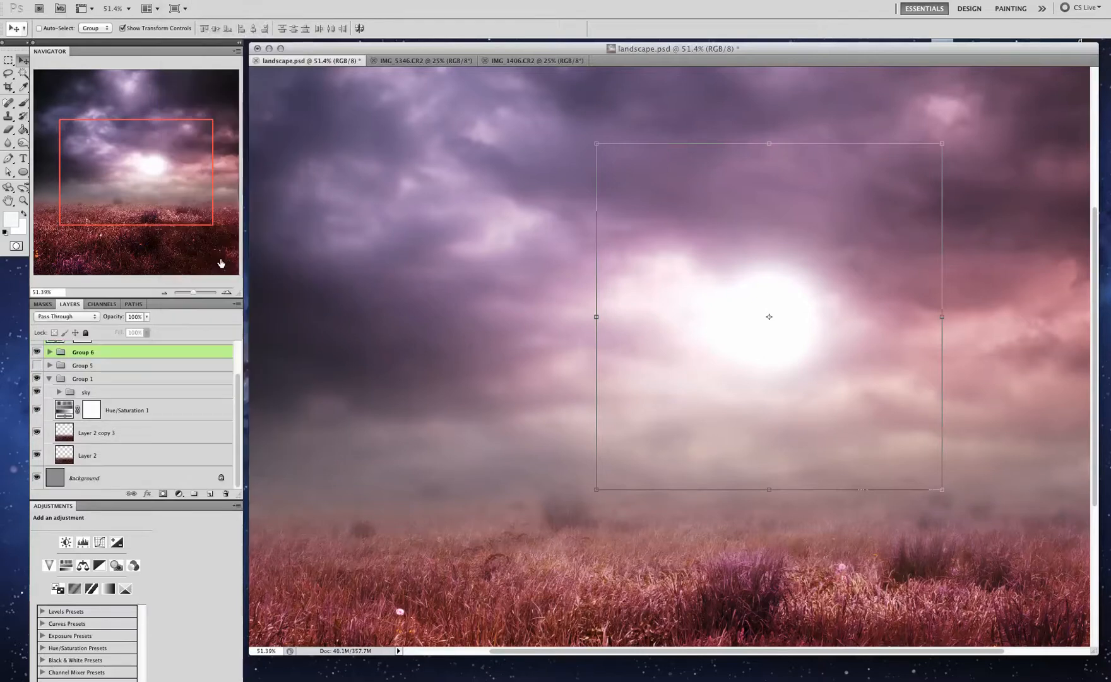
double_click(86, 352)
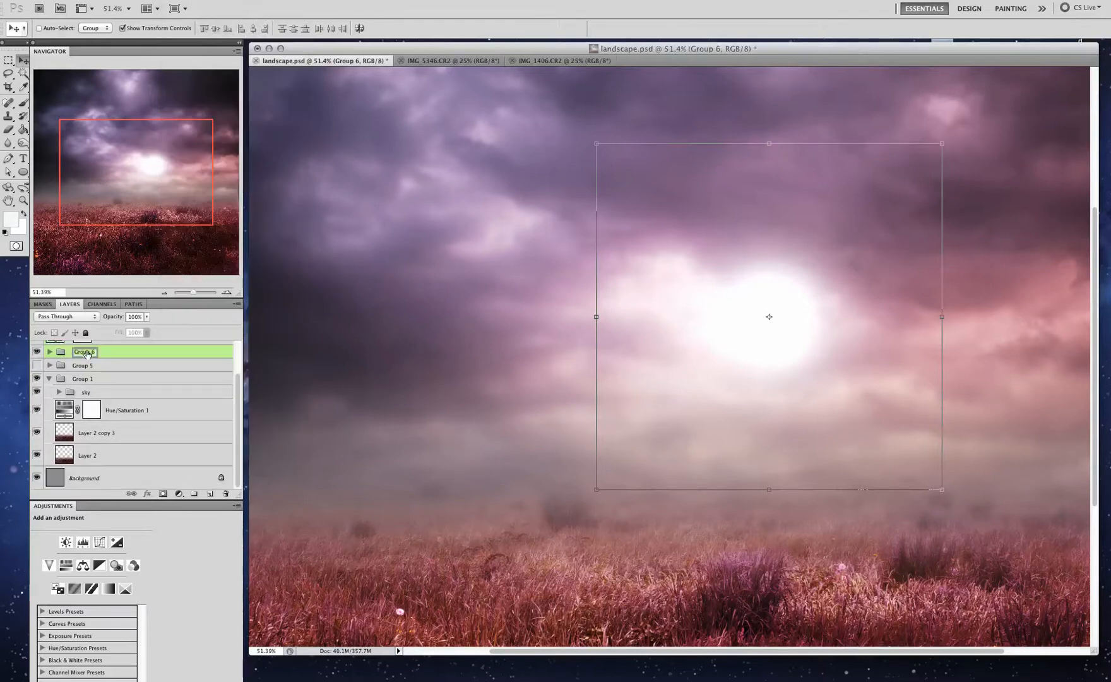
type("sun")
Try out other positions for the sky group and the sun group, undoing the sky shift.
left_click(87, 391)
left_click(164, 293)
left_click(164, 293)
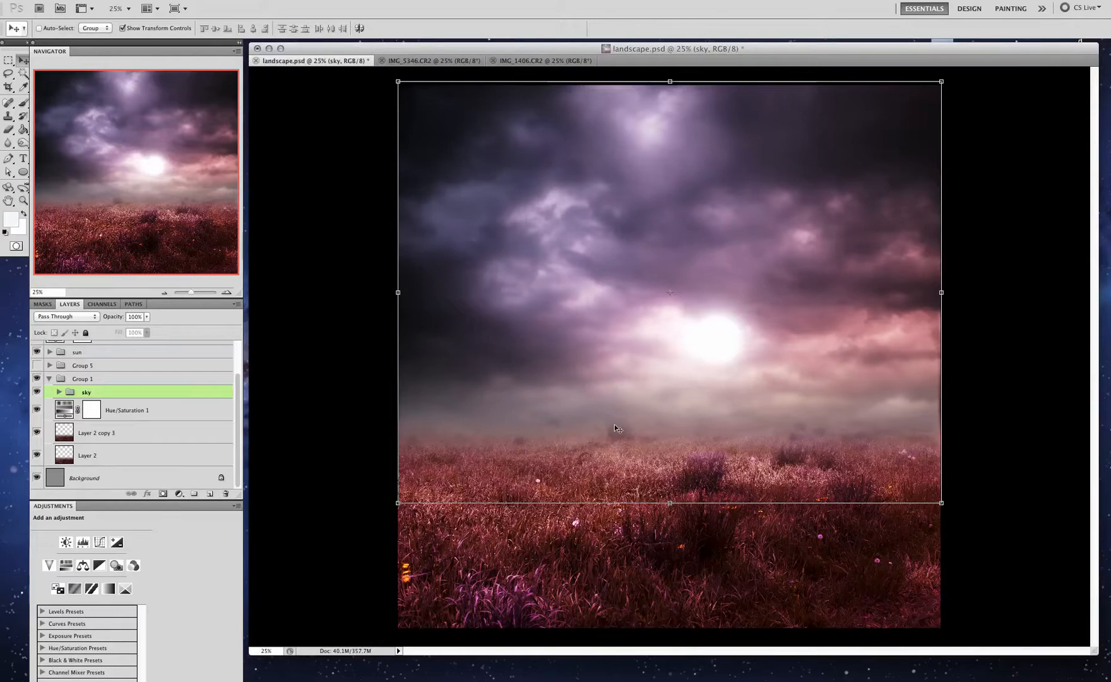
left_click_drag(628, 411, 528, 375)
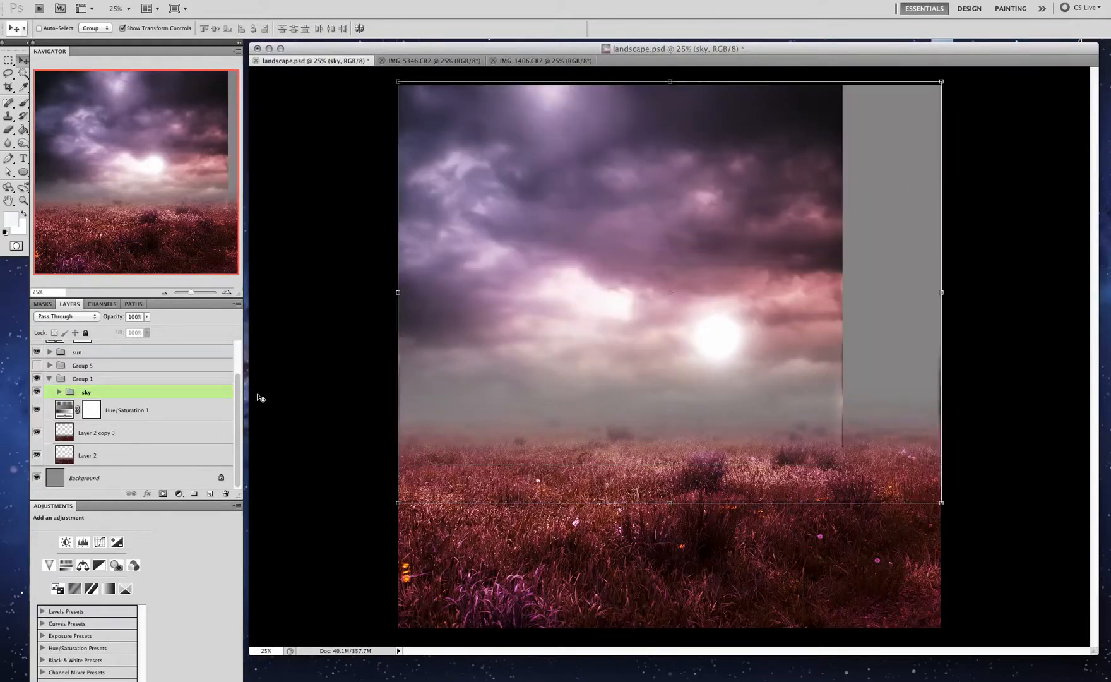
key("super+z")
left_click(102, 354)
mouse_move(727, 397)
left_mouse_down()
mouse_move(628, 333)
mouse_move(632, 265)
mouse_move(666, 144)
mouse_move(702, 377)
mouse_move(724, 392)
mouse_move(718, 373)
mouse_move(729, 377)
left_mouse_up()
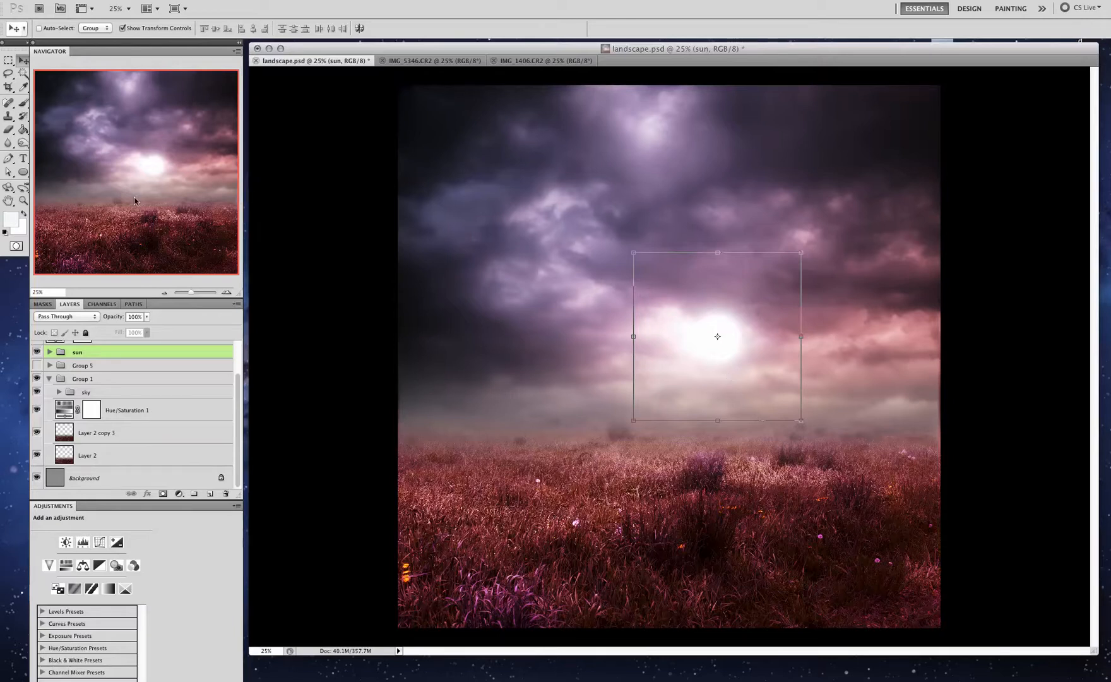
Flatten the landscape image into a single background layer, discarding the hidden layers.
left_click(178, 1)
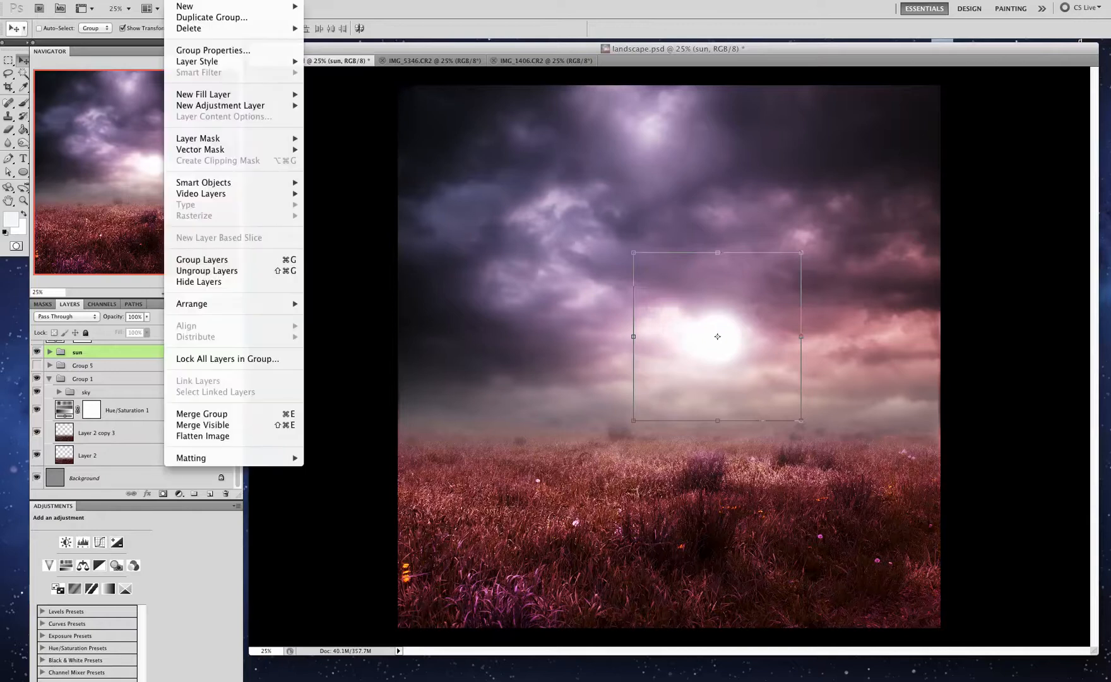
left_click(214, 437)
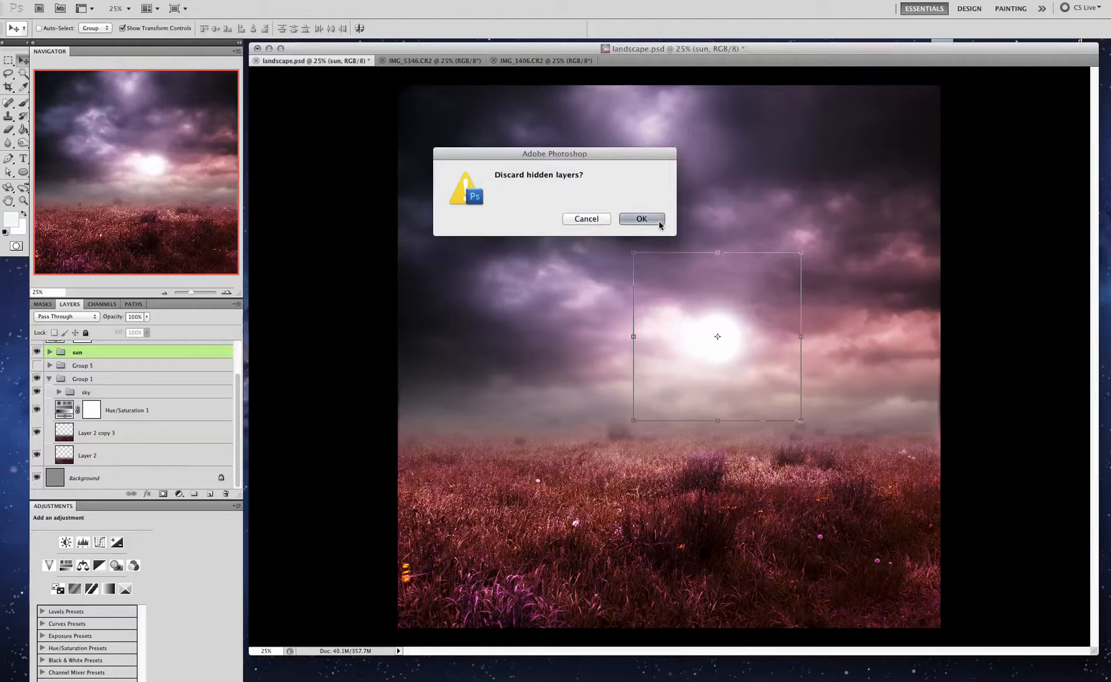
left_click(659, 219)
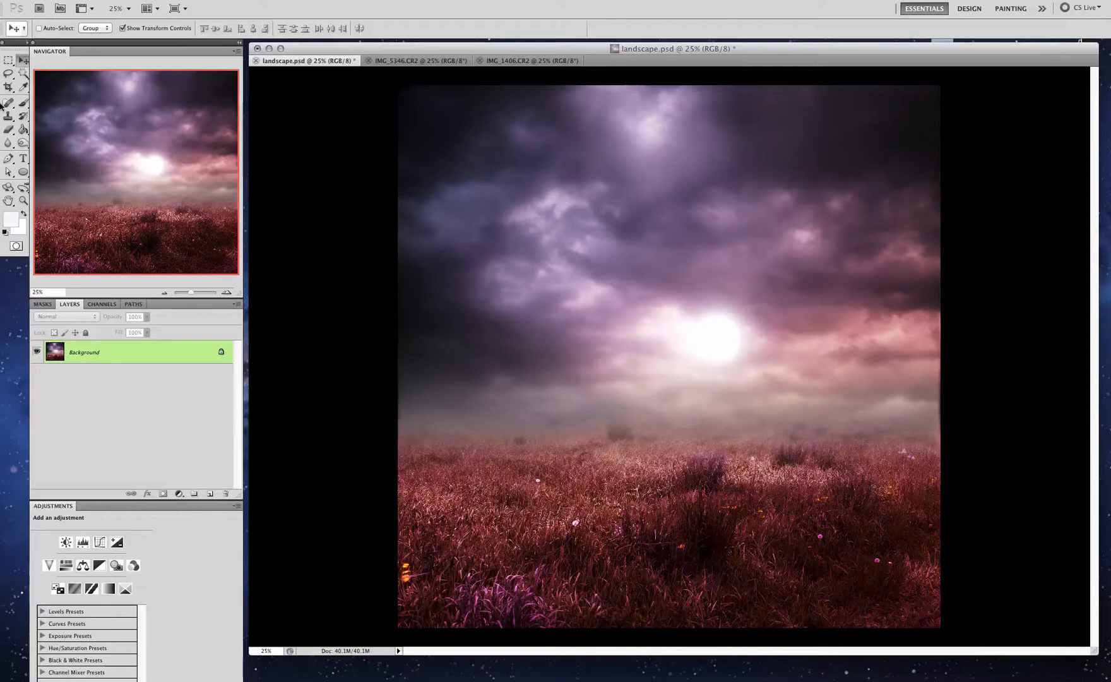
Remove the distracting bright flowers scattered across the meadow with the Spot Healing Brush in Content-Aware mode.
left_click(7, 102)
left_click(574, 521)
left_click(537, 482)
left_click(677, 543)
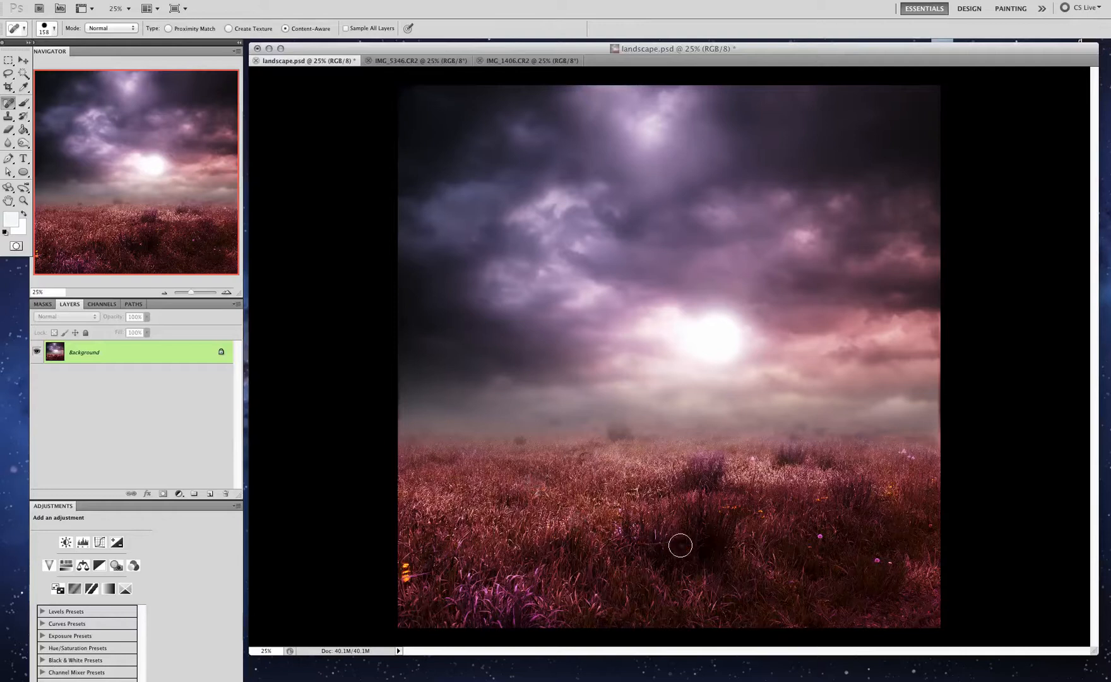
left_click(878, 559)
left_click(814, 536)
left_click(413, 566)
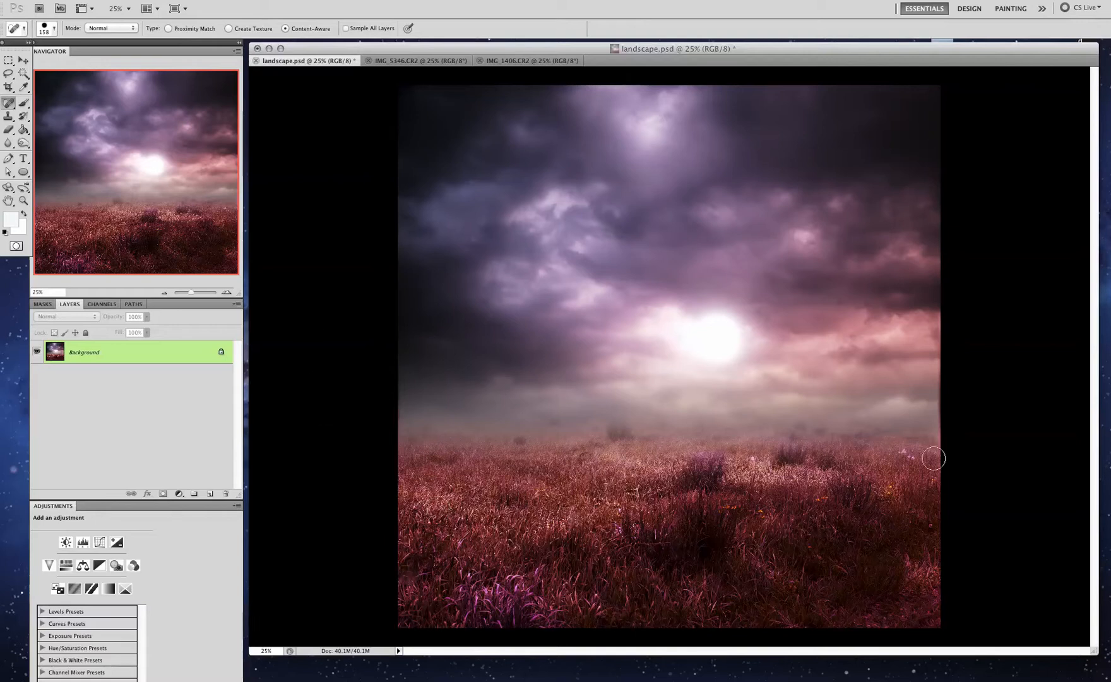
left_click(909, 453)
left_click(751, 459)
Heal away the small dark bushes standing out along the misty horizon.
mouse_move(631, 434)
left_mouse_down()
mouse_move(605, 438)
mouse_move(629, 435)
left_mouse_up()
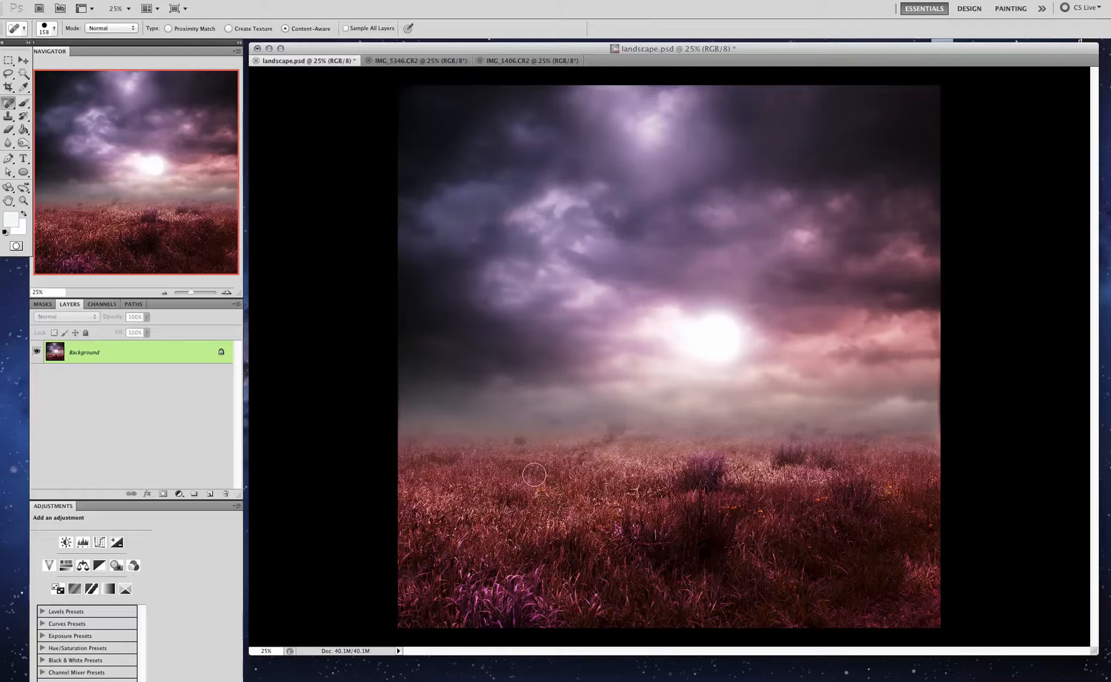
left_click_drag(599, 439, 616, 440)
left_click(518, 440)
left_click_drag(798, 428, 811, 434)
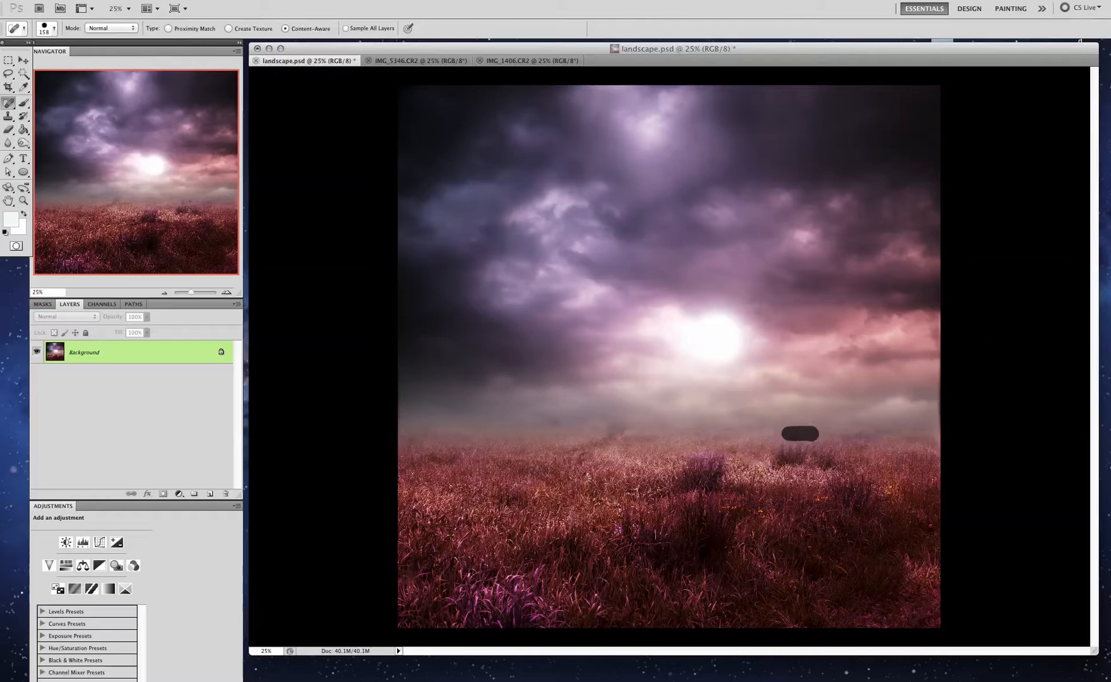